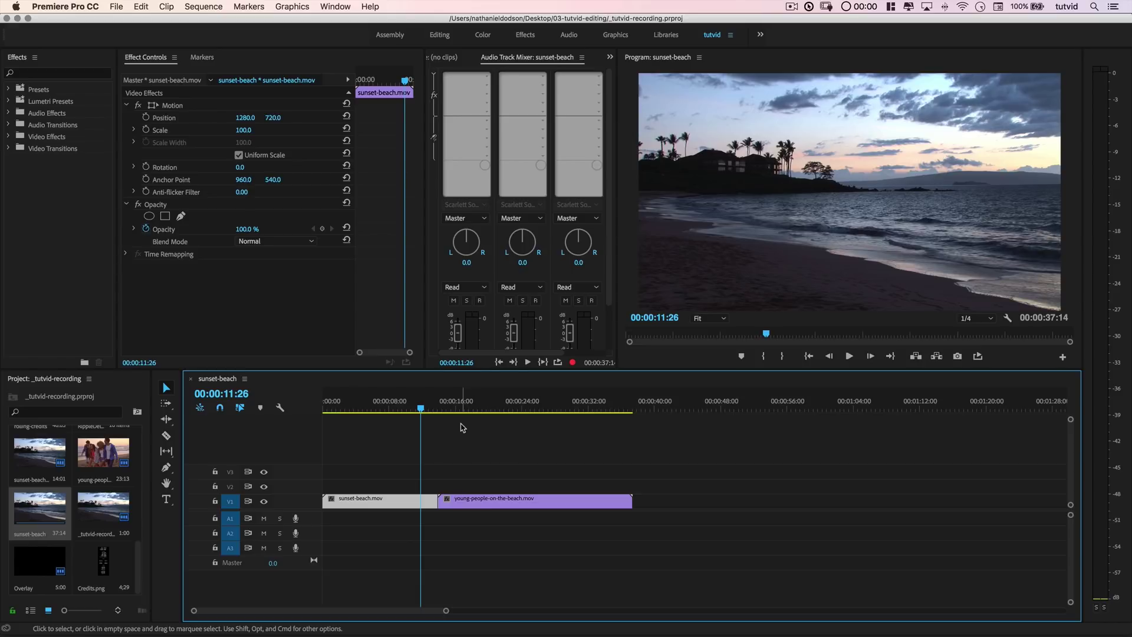
# - Play through the cut between the sunset-beach.mov and young-people-on-the-beach.mov clips and place the playhead on the cut
pyautogui.press('=')
pyautogui.press('=')
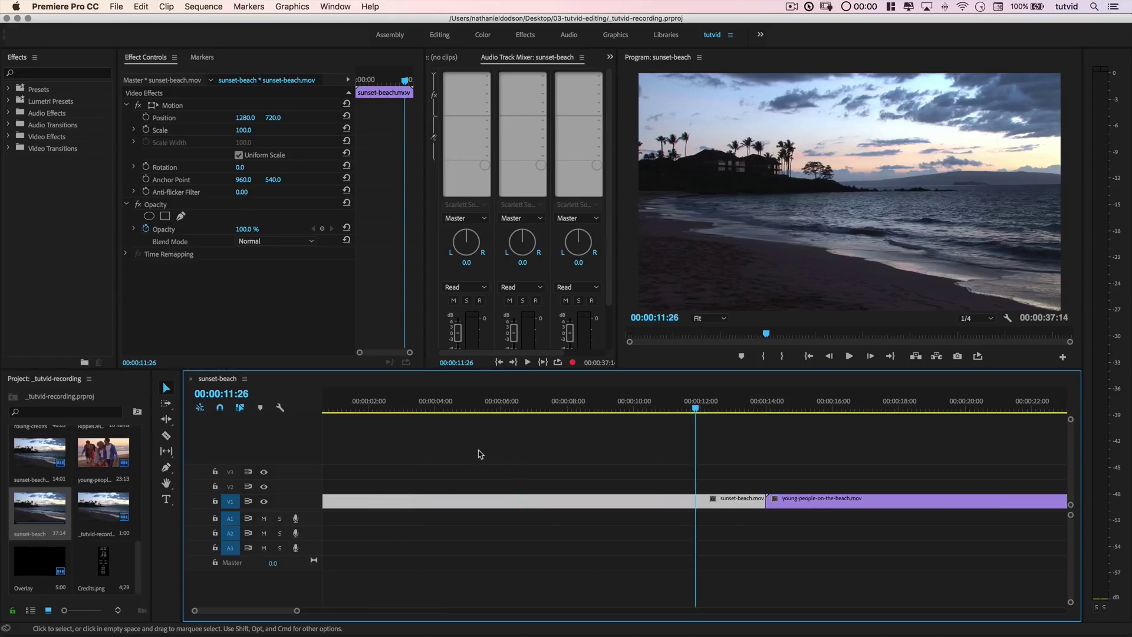
pyautogui.scroll(-3, 767, 430)
pyautogui.press('space')
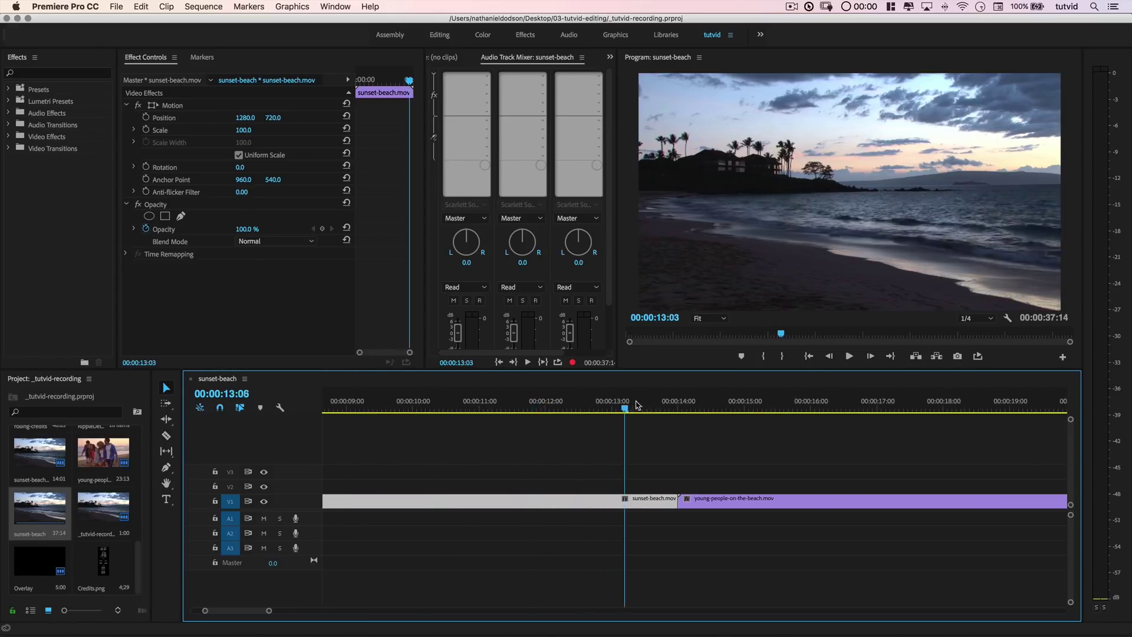
pyautogui.press('space')
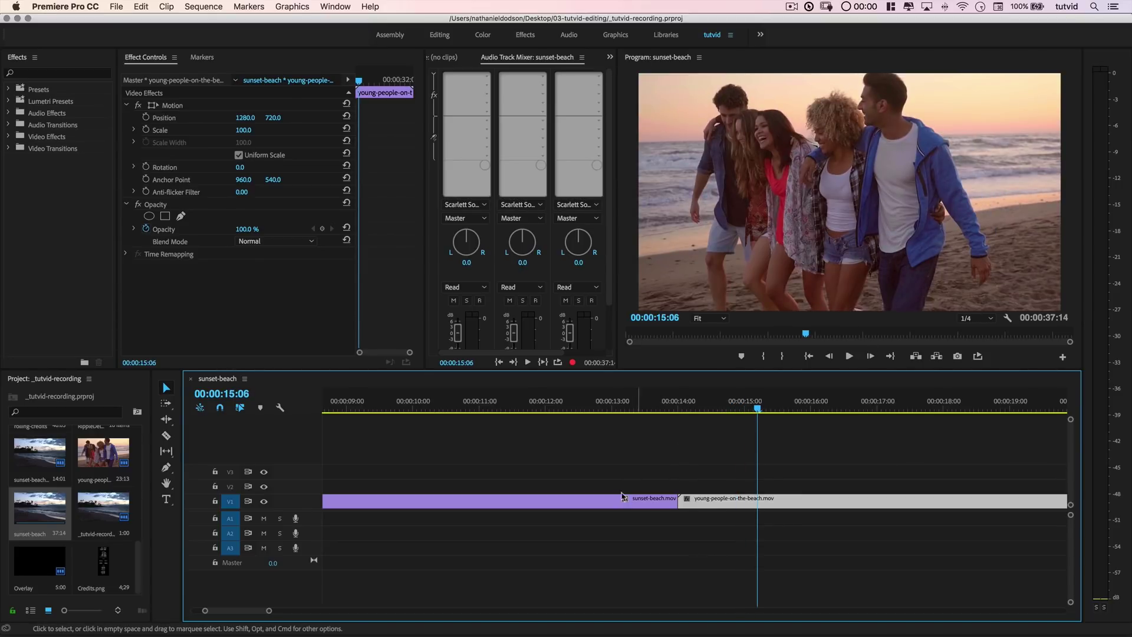
pyautogui.moveTo(660, 414); pyautogui.dragTo(678, 413)
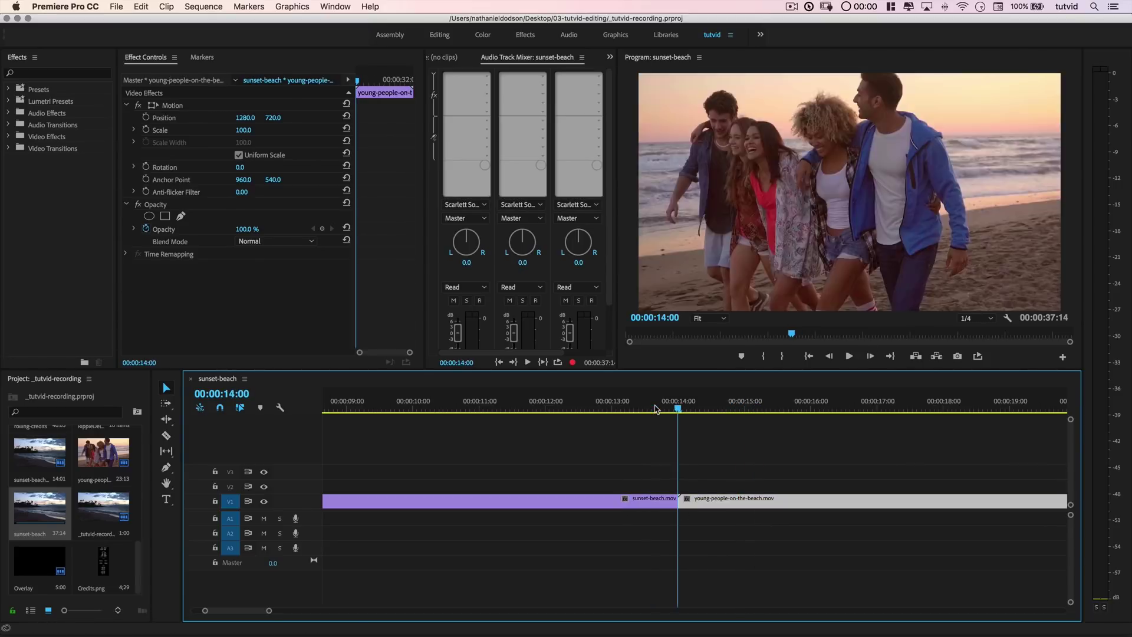
# - Set the playhead to 00:00:13:00 and move the young-people-on-the-beach.mov clip onto track V2 so it starts there
pyautogui.click(227, 394)
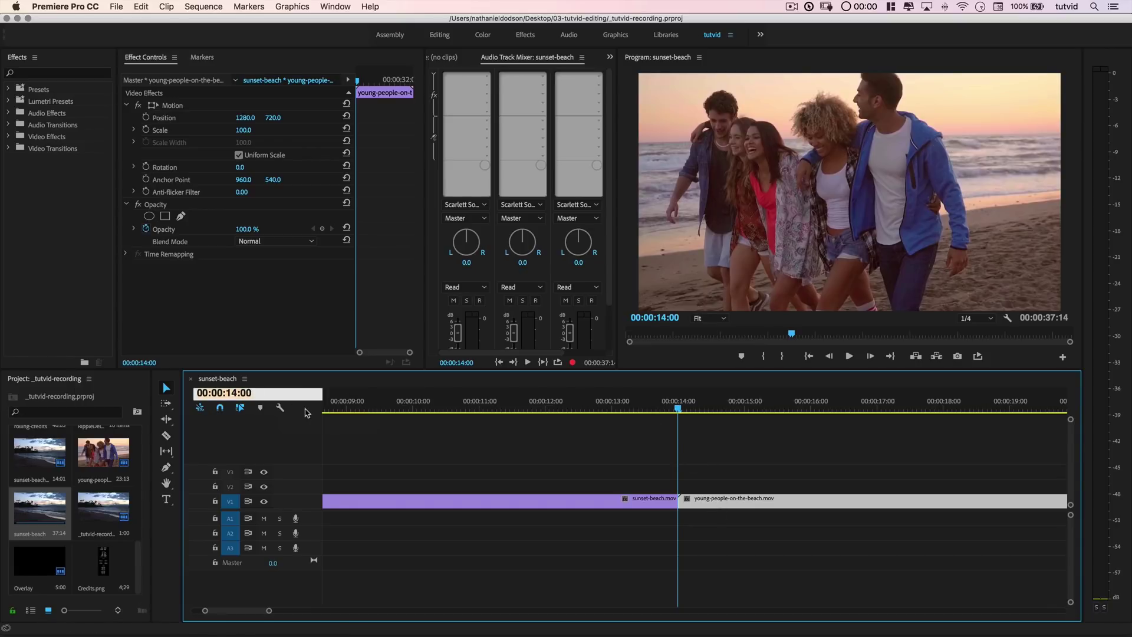
pyautogui.press('BackSpace')
pyautogui.write('130')
pyautogui.press('Return')
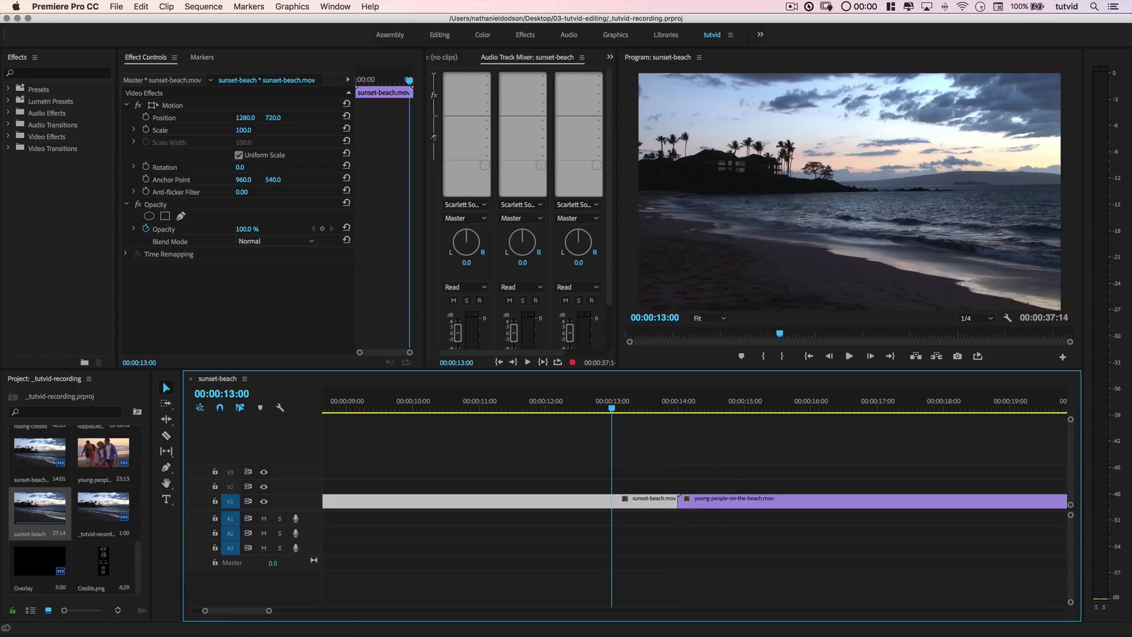
pyautogui.moveTo(777, 500); pyautogui.dragTo(717, 488)
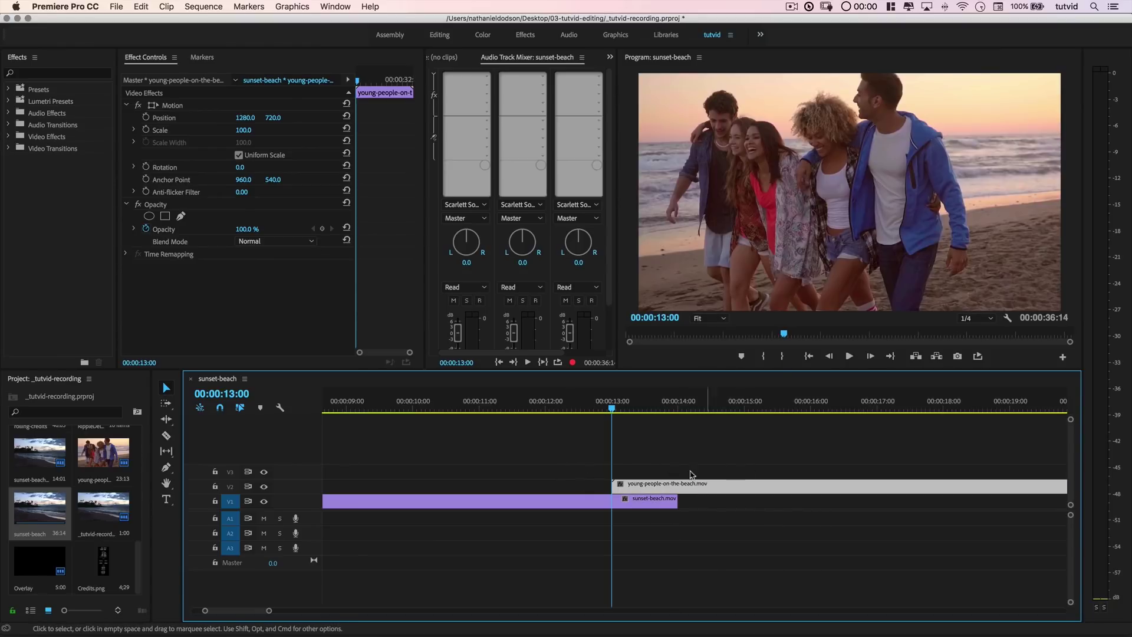
# - Razor the sunset-beach.mov clip at 00:00:13:00 and the young-people-on-the-beach.mov clip at 00:00:14:00, isolating the overlap
pyautogui.press('=')
pyautogui.hscroll(5, 849, 514)
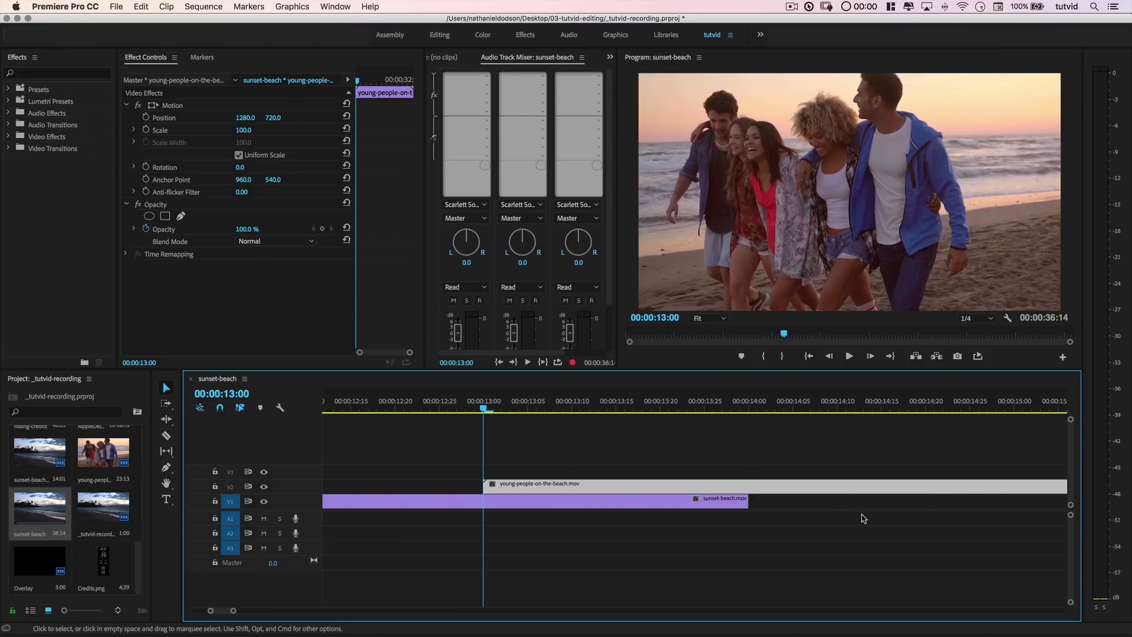
pyautogui.click(599, 553)
pyautogui.press('c')
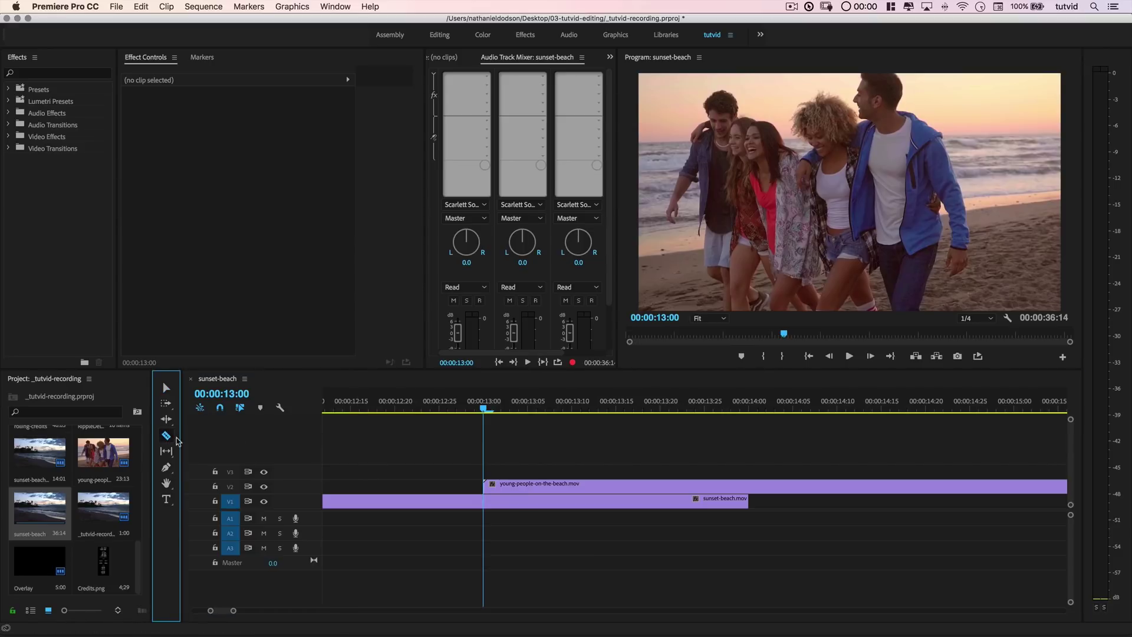
pyautogui.click(489, 501)
pyautogui.click(749, 486)
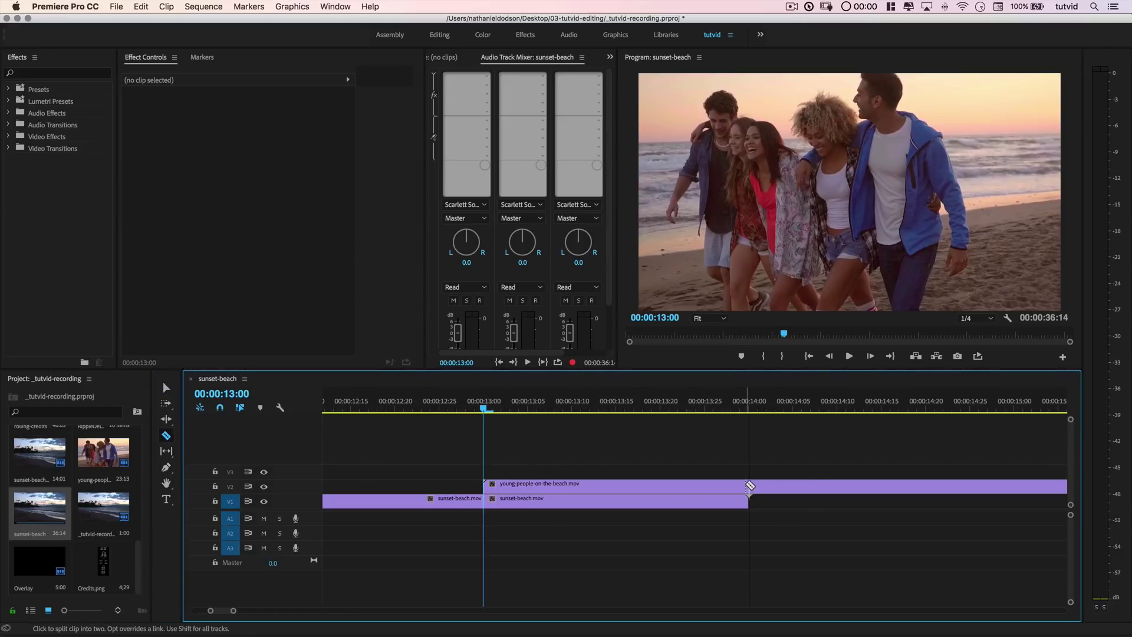
# - Replace the two overlapping one-second segments on V1 and V2 with an After Effects composition, saving the project as recd-AE on the Desktop
pyautogui.press('v')
pyautogui.click(377, 402)
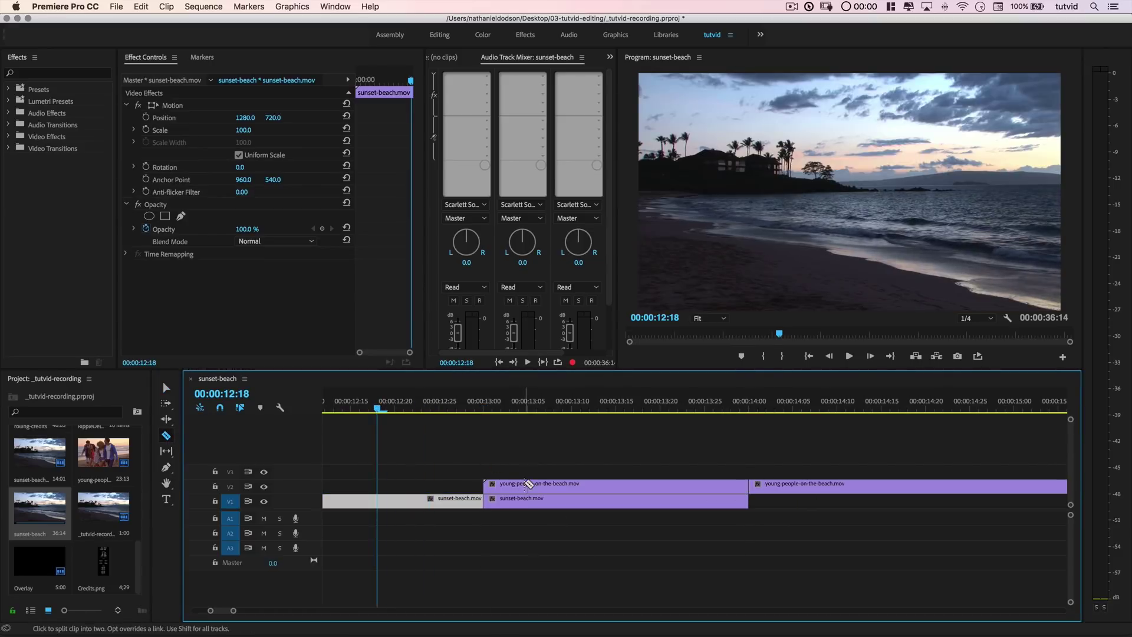
pyautogui.moveTo(541, 453); pyautogui.dragTo(677, 545)
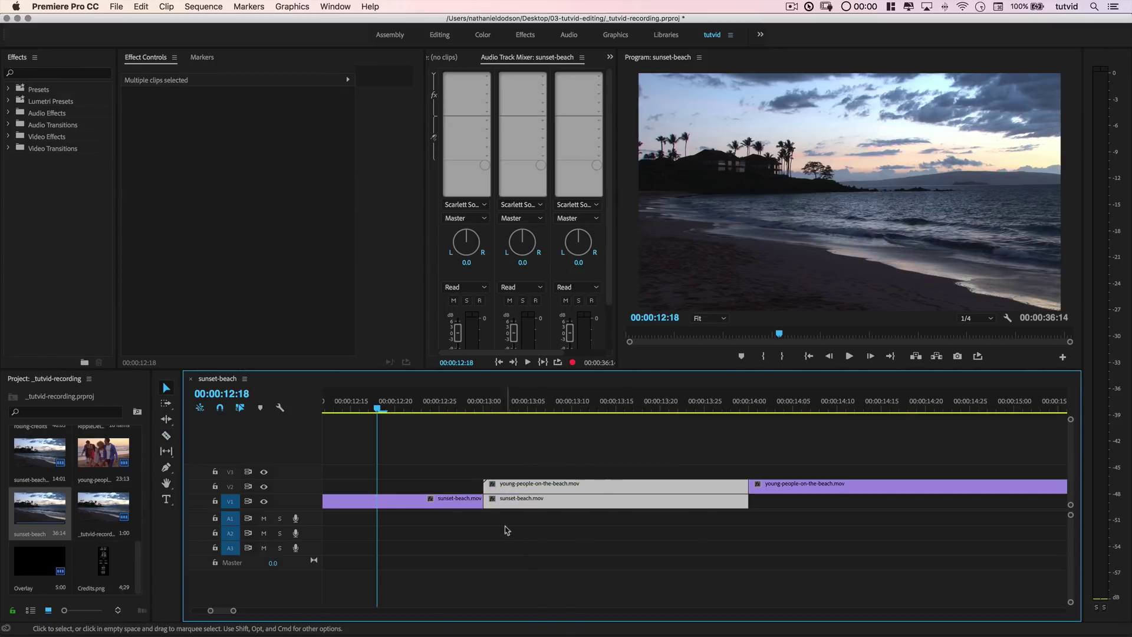
pyautogui.rightClick(582, 492)
pyautogui.press('Escape')
pyautogui.moveTo(533, 419); pyautogui.dragTo(662, 518)
pyautogui.rightClick(614, 494)
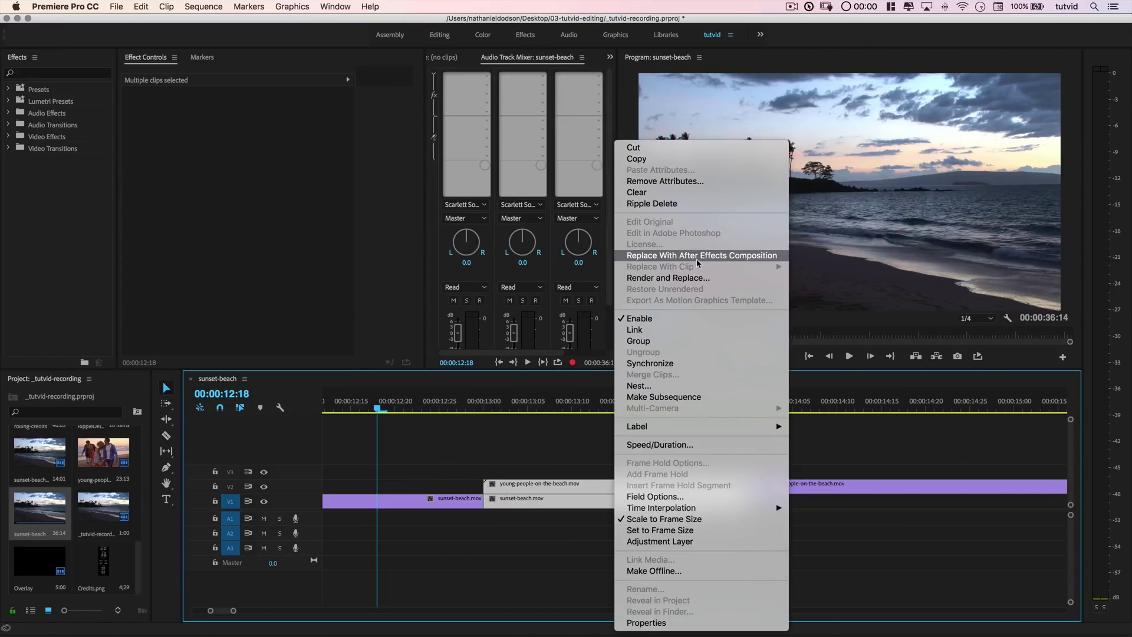
pyautogui.click(693, 257)
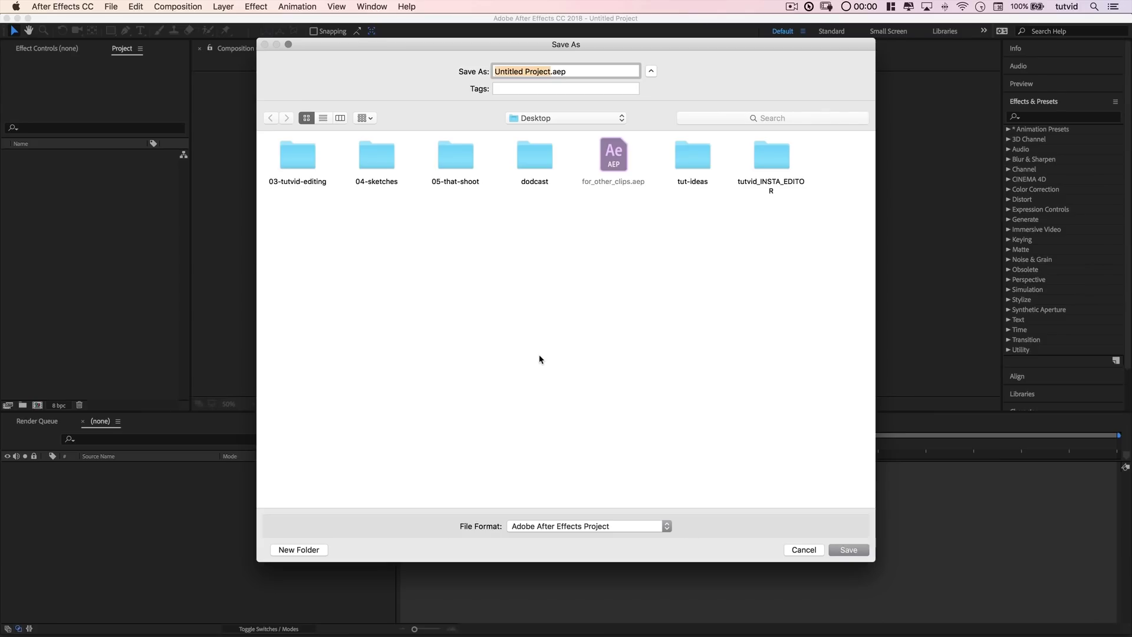
pyautogui.write('recd-AE')
pyautogui.press('Return')
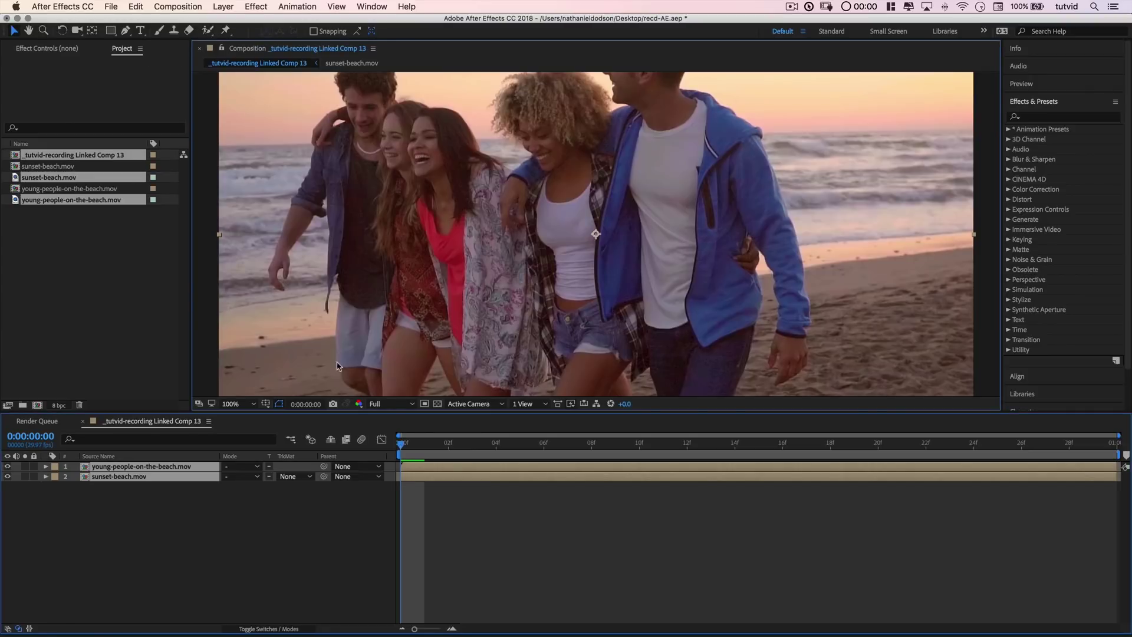
# - Fit the linked composition in the viewer and check its composition settings for frame size, frame rate and duration
pyautogui.click(236, 404)
pyautogui.click(239, 417)
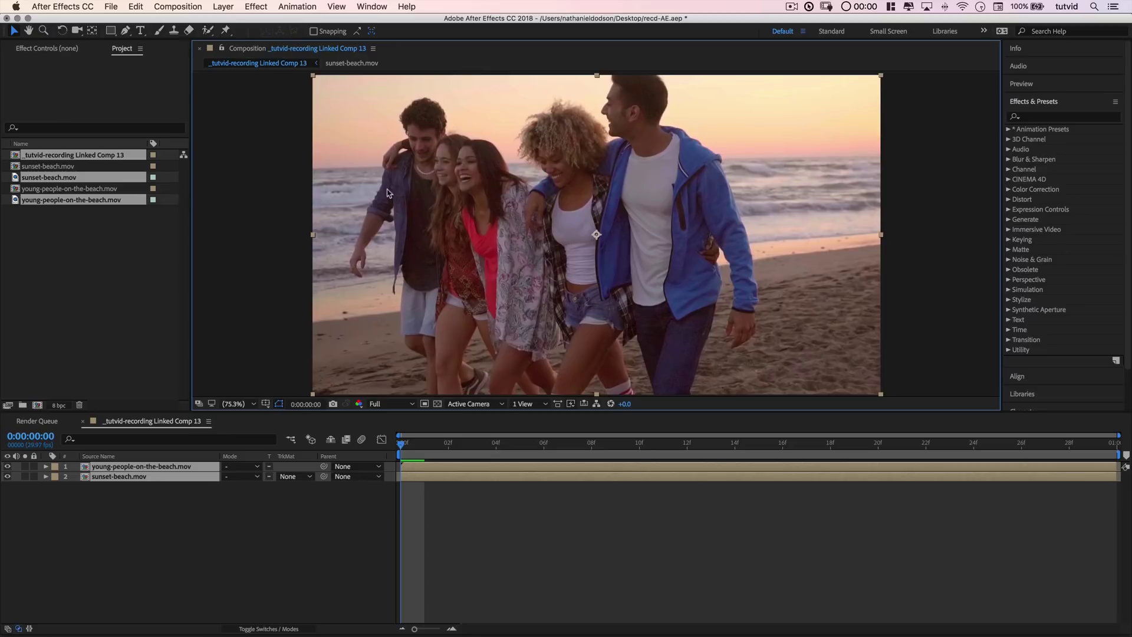
pyautogui.click(199, 7)
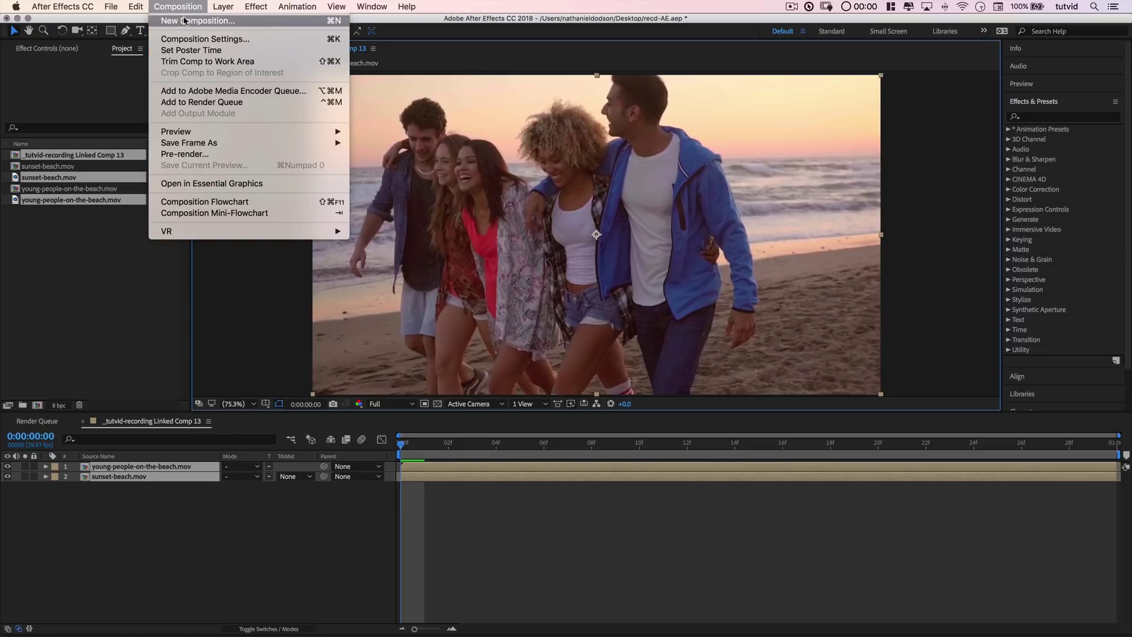
pyautogui.click(221, 39)
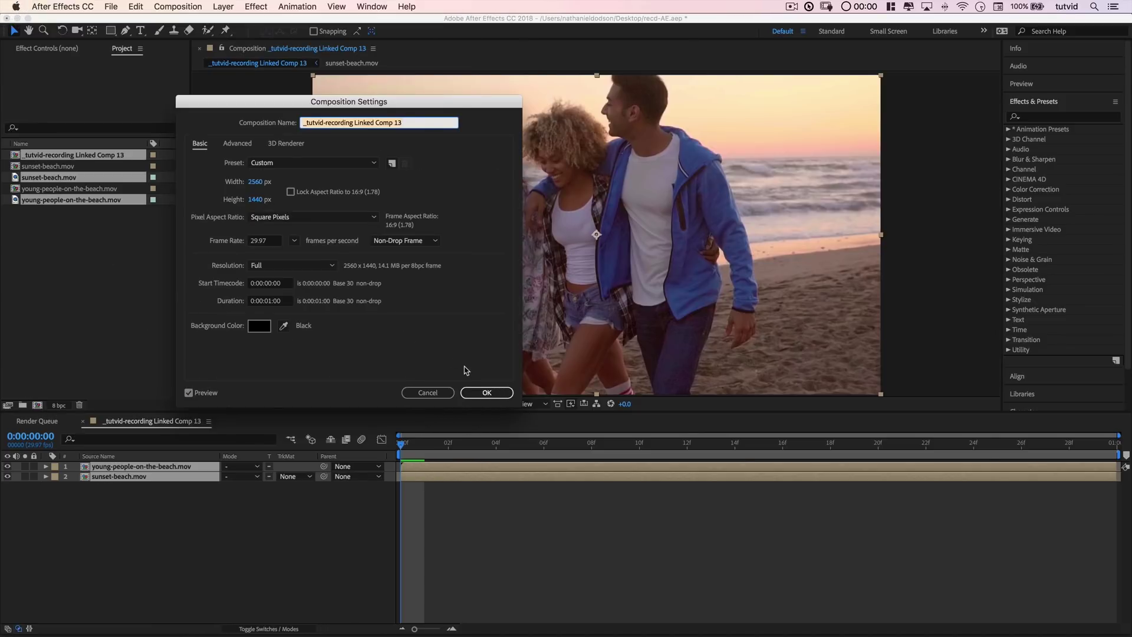
pyautogui.click(486, 394)
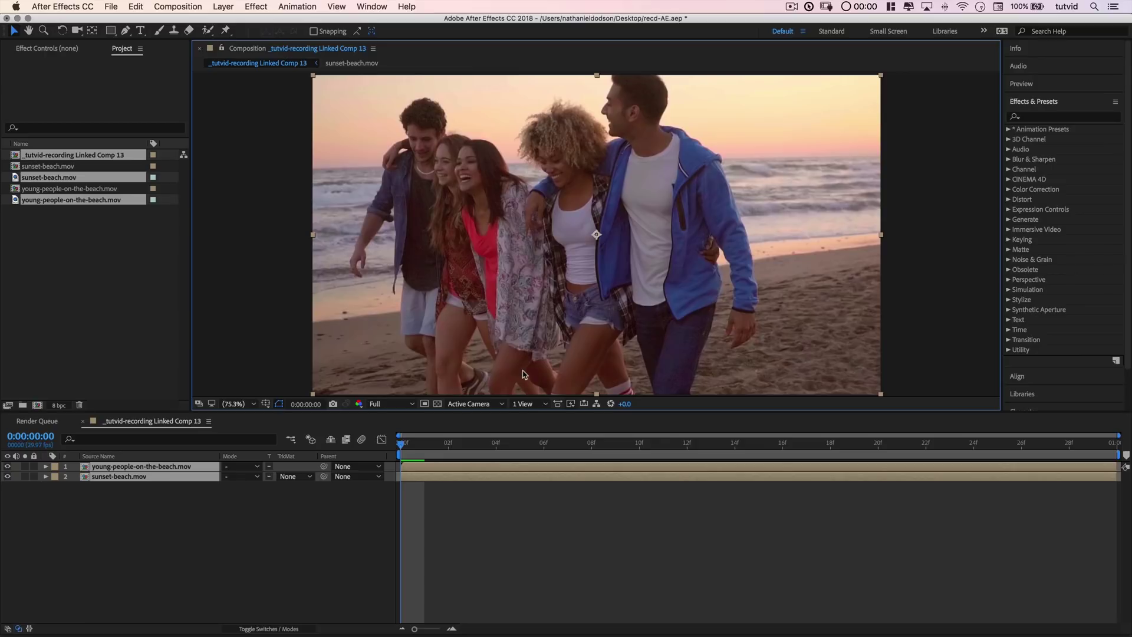
# - Switch to Premiere Pro and review the sunset-beach sequence's settings for comparison with the linked composition
pyautogui.press('super+Tab')
pyautogui.click(190, 6)
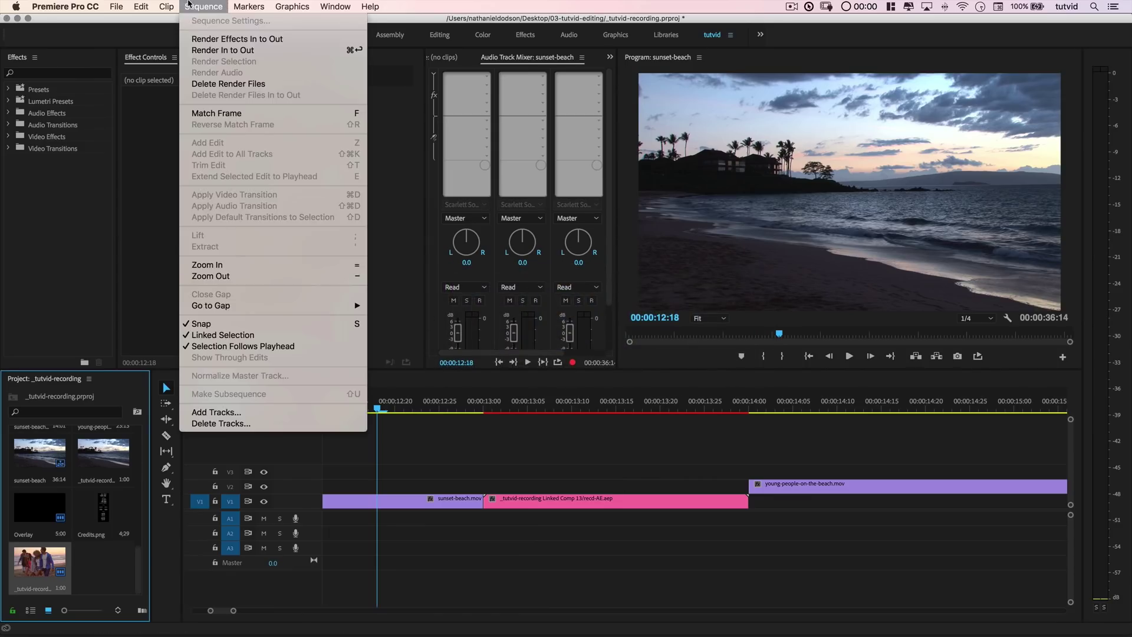
pyautogui.click(244, 426)
pyautogui.click(224, 389)
pyautogui.click(199, 8)
pyautogui.click(203, 21)
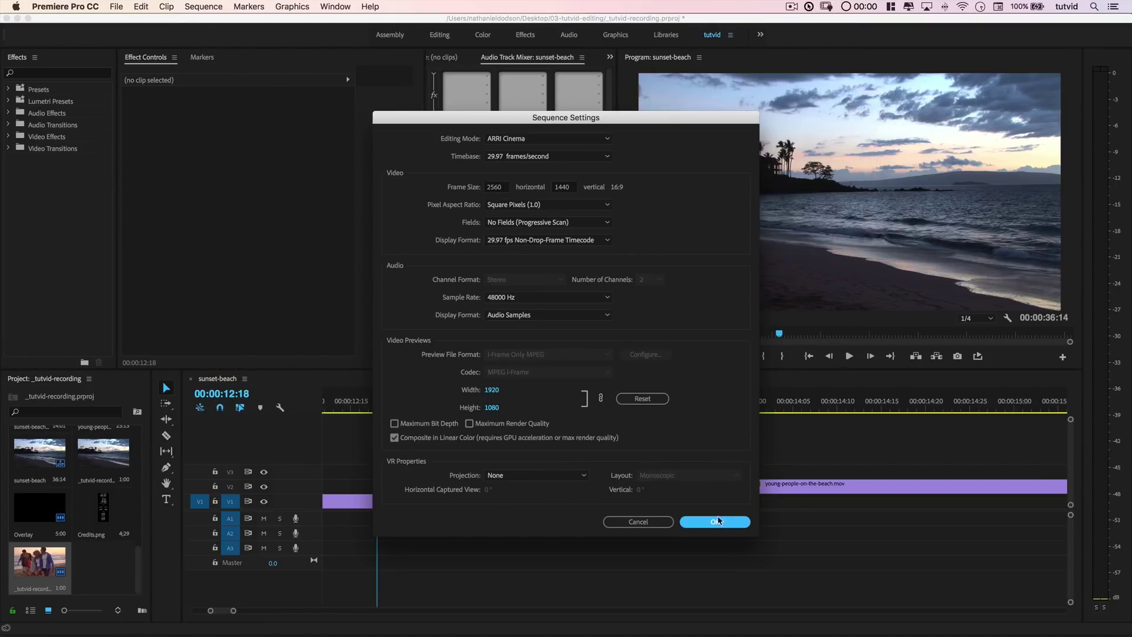
pyautogui.click(651, 523)
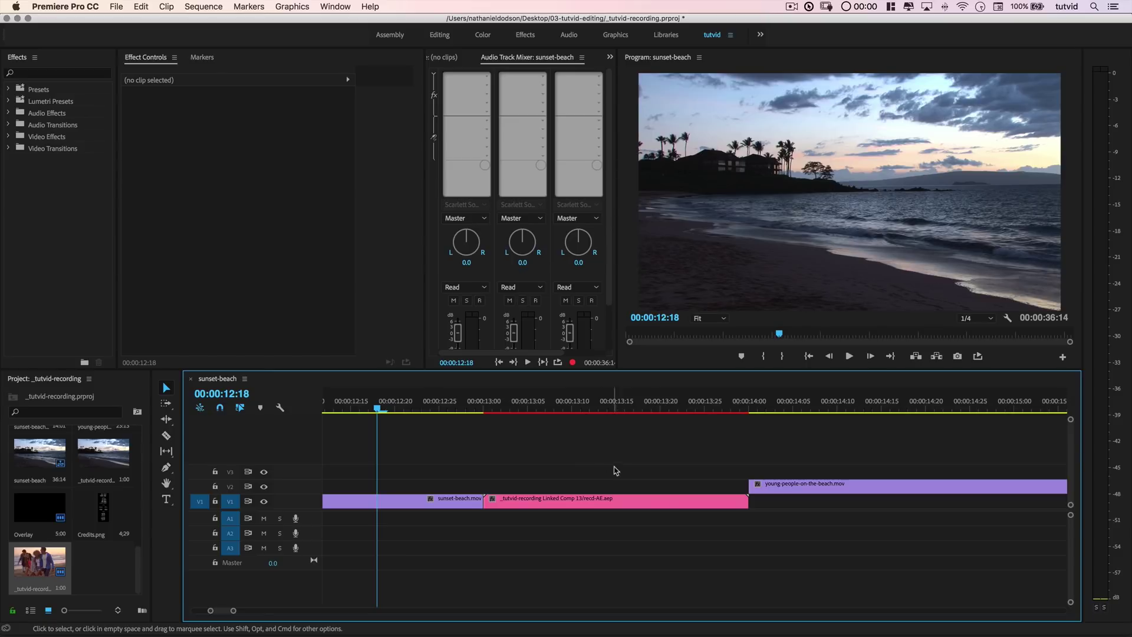
# - Switch to After Effects and create a project folder named fromPREM
pyautogui.press('super+Tab')
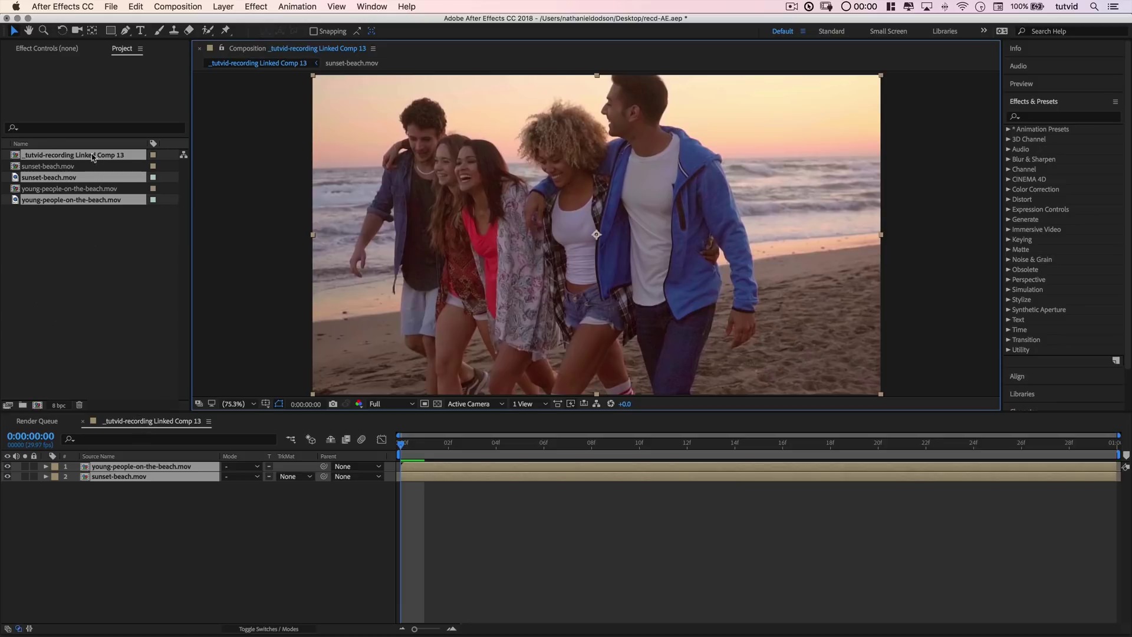
pyautogui.click(22, 405)
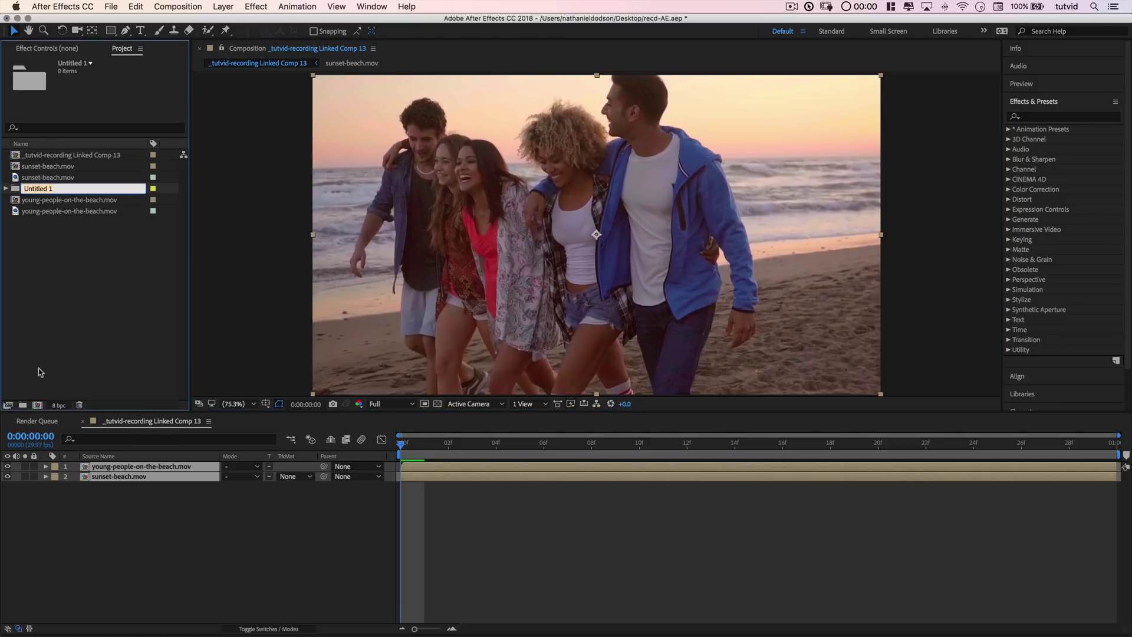
pyautogui.write('fro')
pyautogui.press('Return')
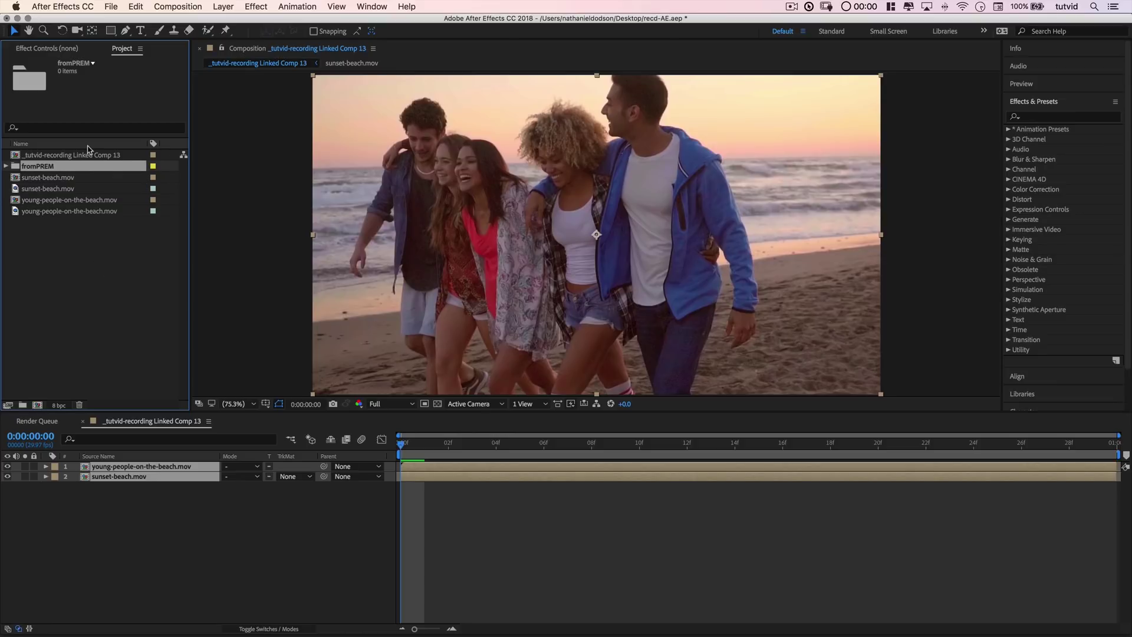
# - Move the two sunset-beach.mov and two young-people-on-the-beach.mov project items into the fromPREM folder
pyautogui.click(86, 156)
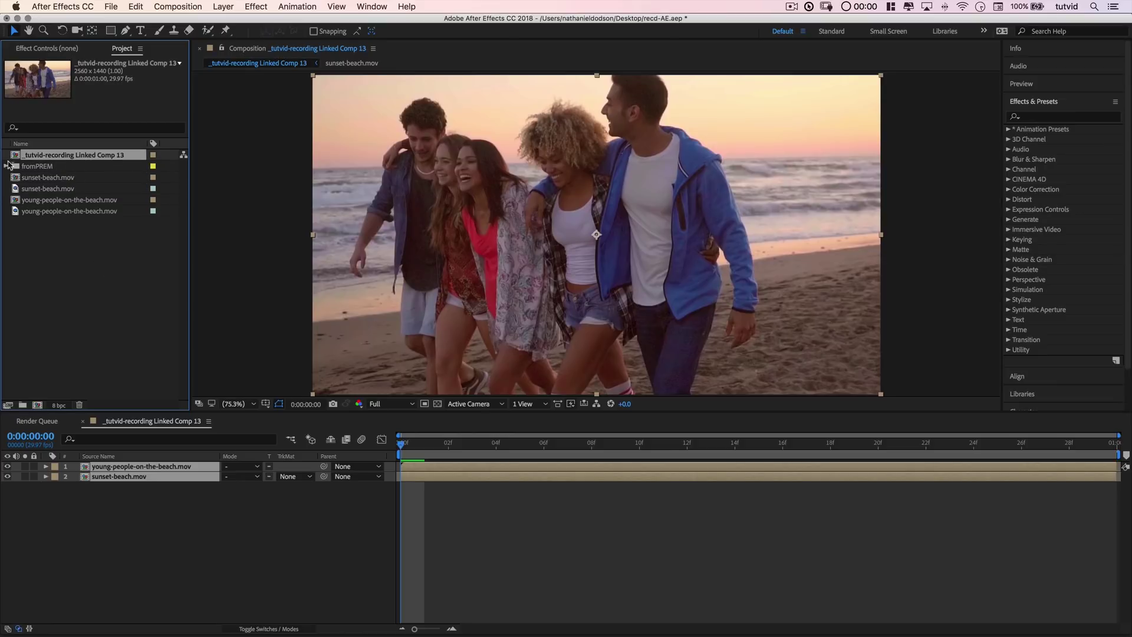
pyautogui.click(77, 177)
pyautogui.keyDown('shift'); pyautogui.click(55, 213); pyautogui.keyUp('shift')
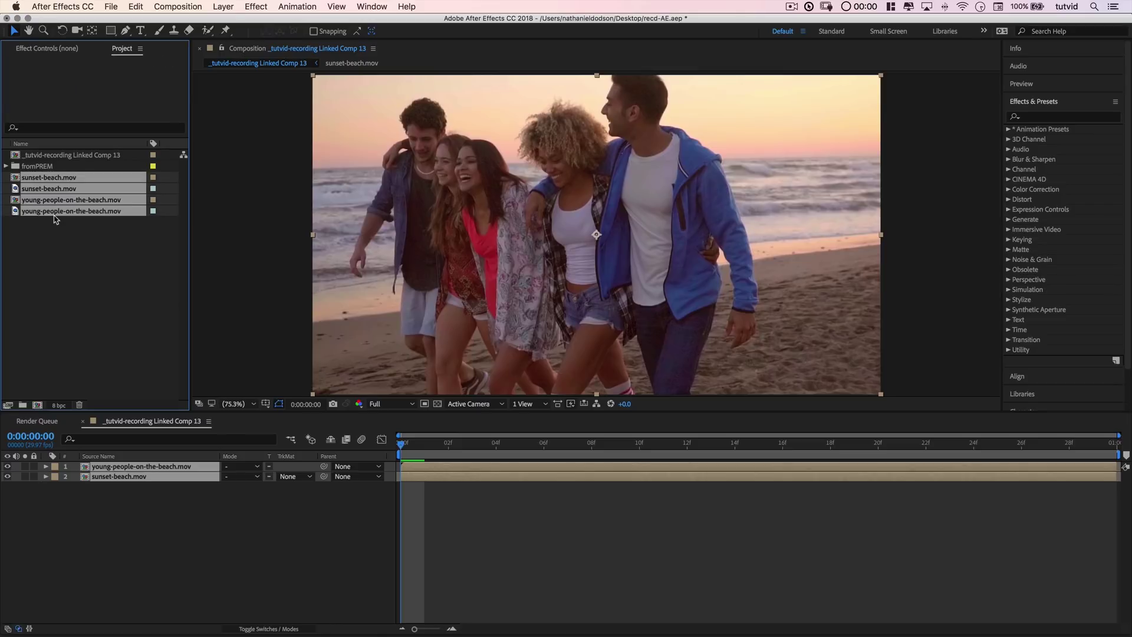
pyautogui.moveTo(58, 182); pyautogui.dragTo(44, 170)
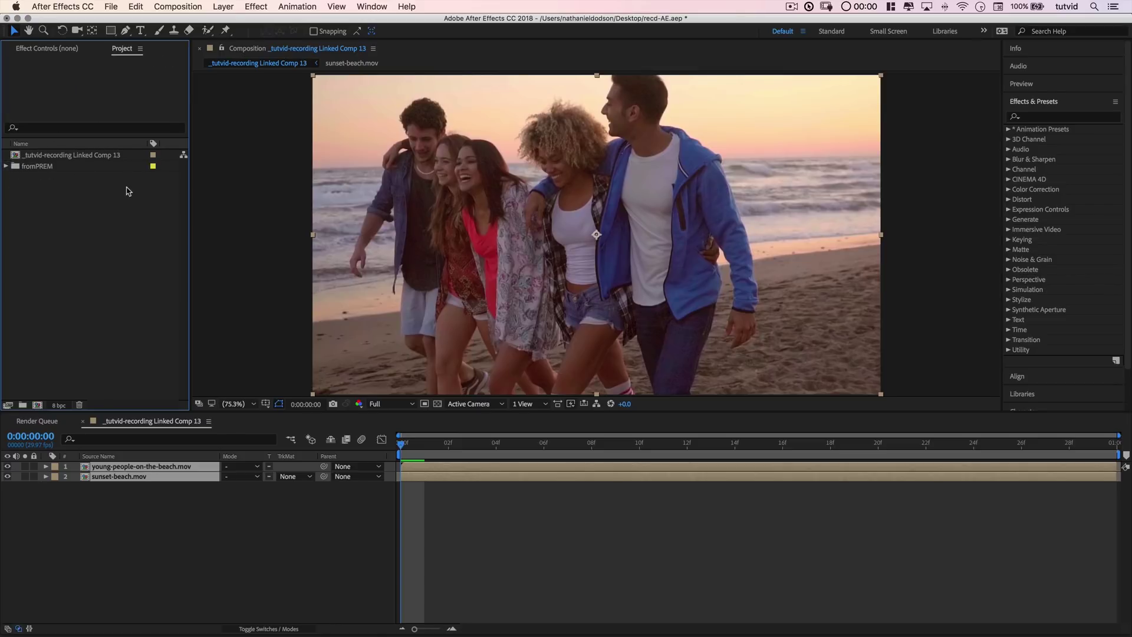
# - Rename the linked composition as transition-splitScreen
pyautogui.click(66, 157)
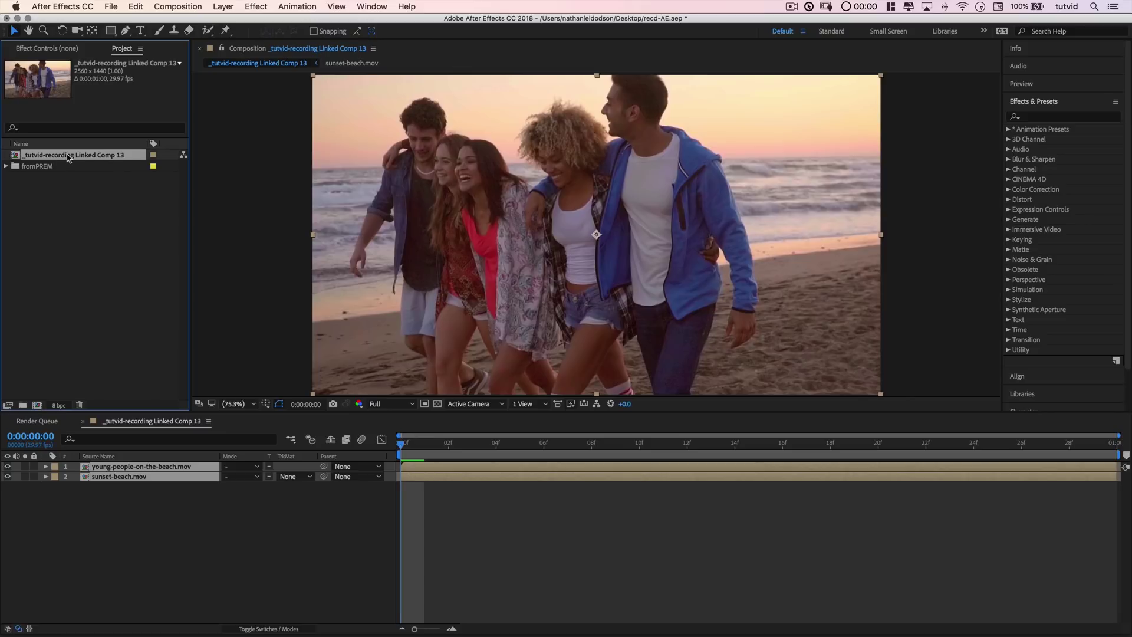
pyautogui.rightClick(69, 158)
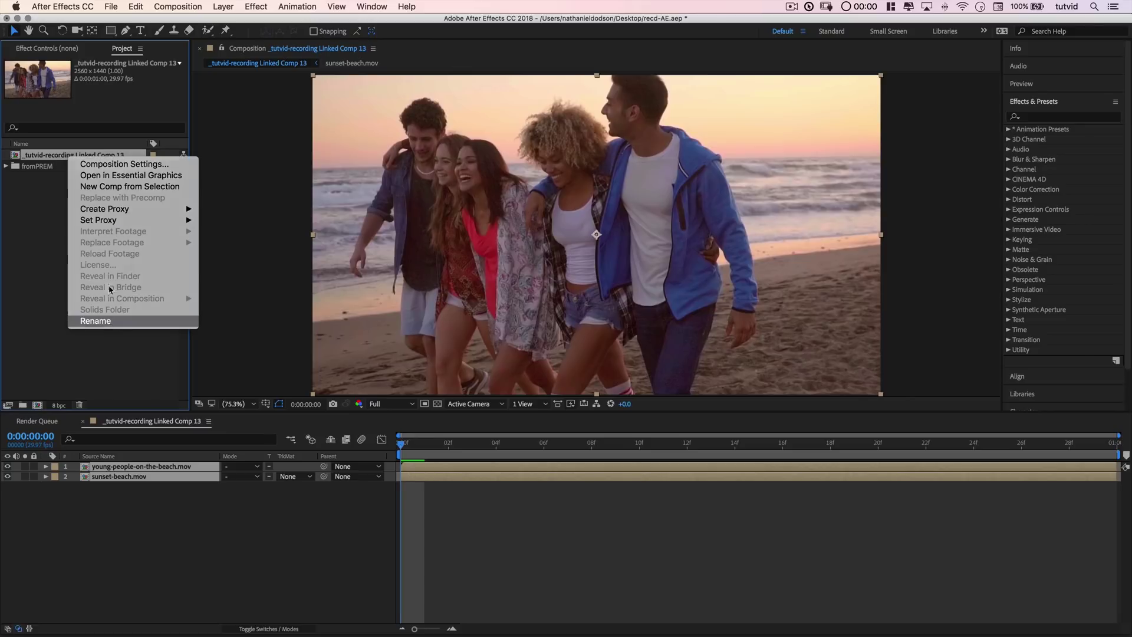
pyautogui.click(110, 320)
pyautogui.write('transition-split')
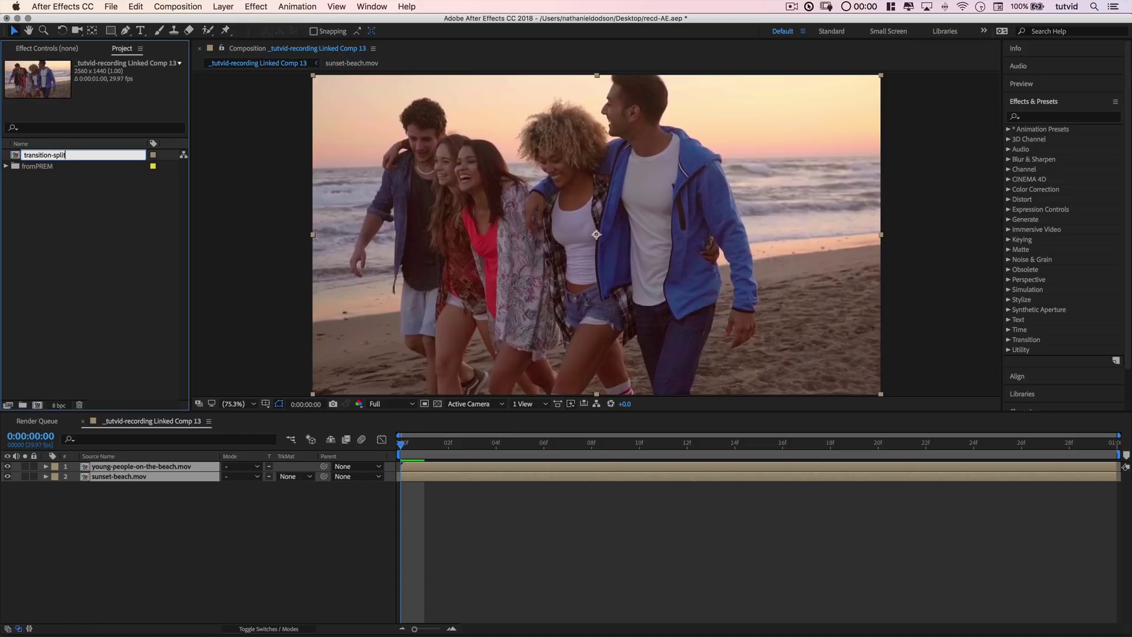
pyautogui.write('Screen')
pyautogui.press('Return')
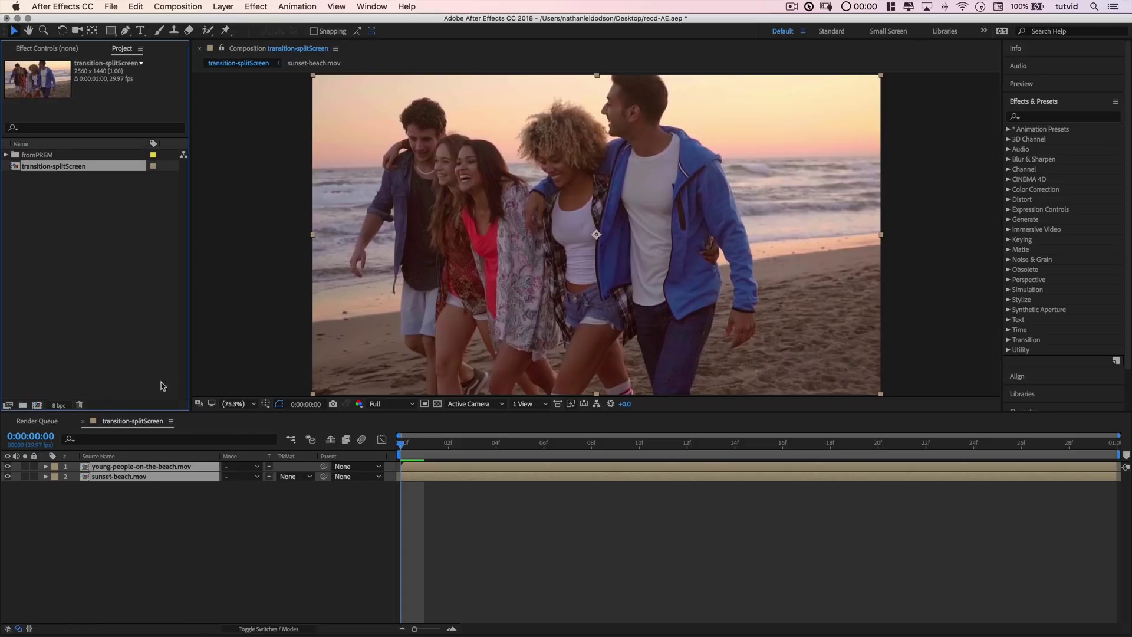
pyautogui.click(145, 523)
pyautogui.click(106, 469)
pyautogui.click(132, 476)
pyautogui.click(125, 468)
pyautogui.click(132, 476)
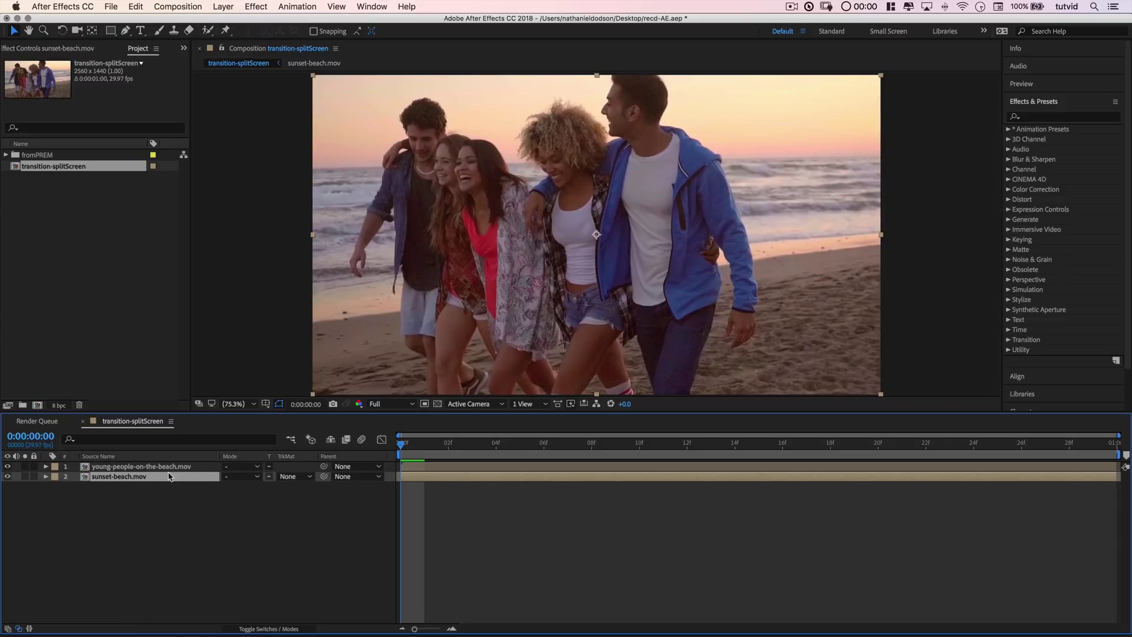
# - Pre-compose the young-people-on-the-beach.mov layer as footage_REPLACE, leaving all attributes in transition-splitScreen
pyautogui.click(144, 469)
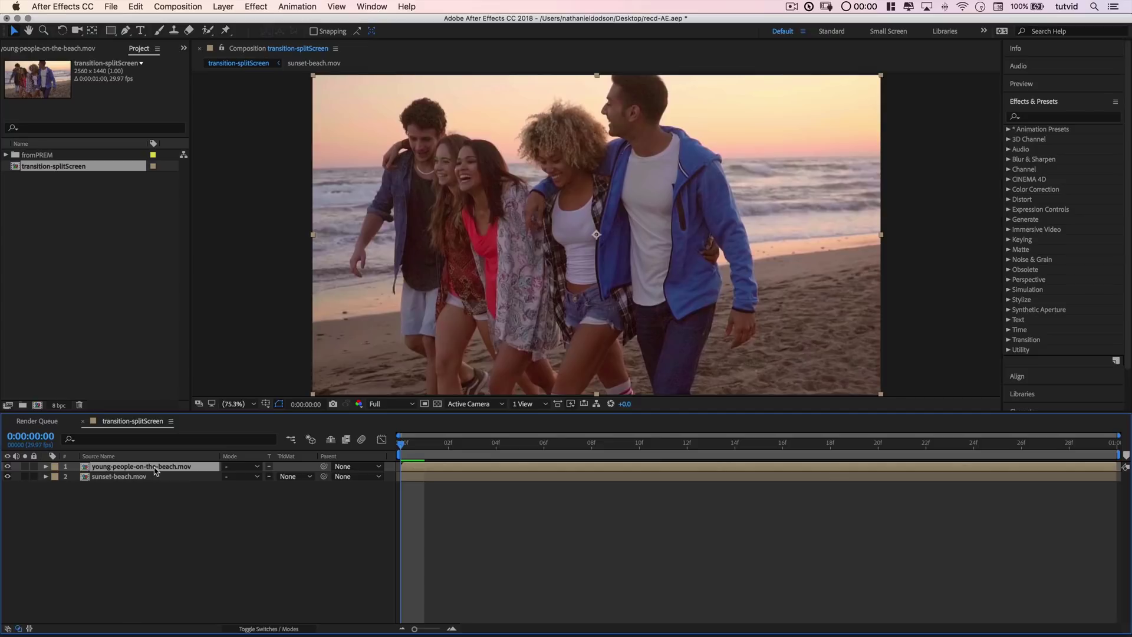
pyautogui.rightClick(131, 469)
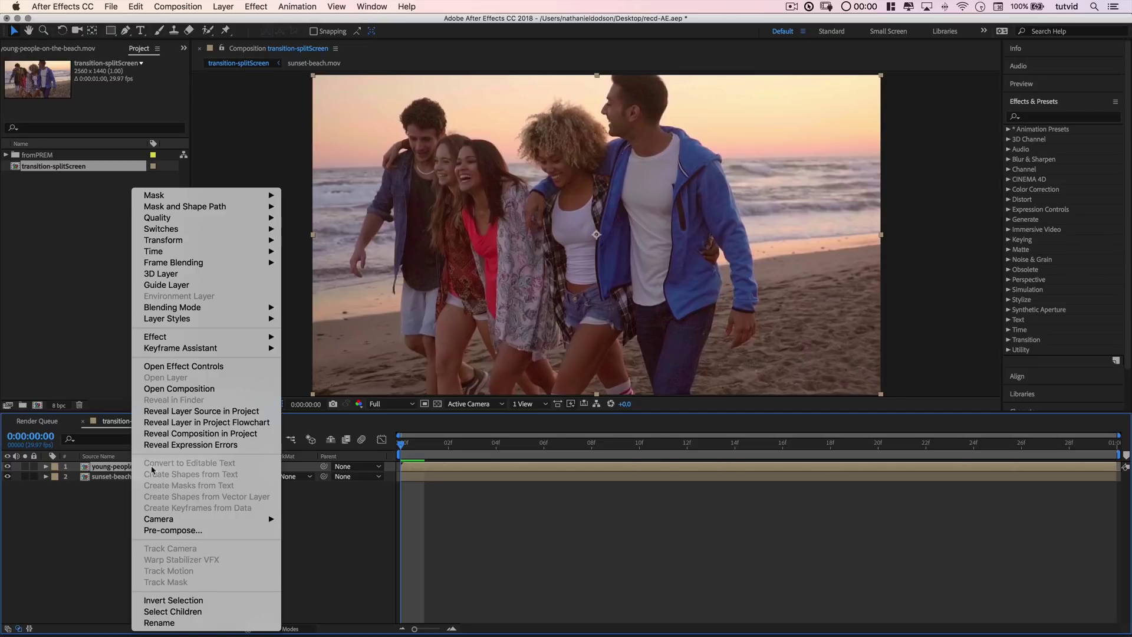
pyautogui.click(188, 531)
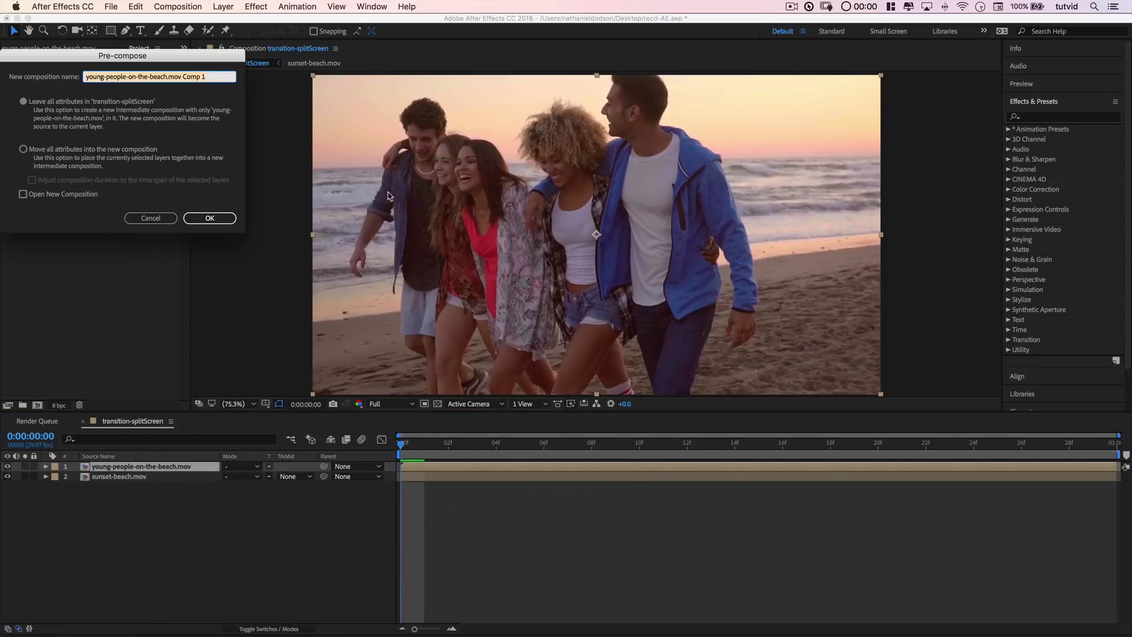
pyautogui.moveTo(160, 60); pyautogui.dragTo(330, 155)
pyautogui.write('fo')
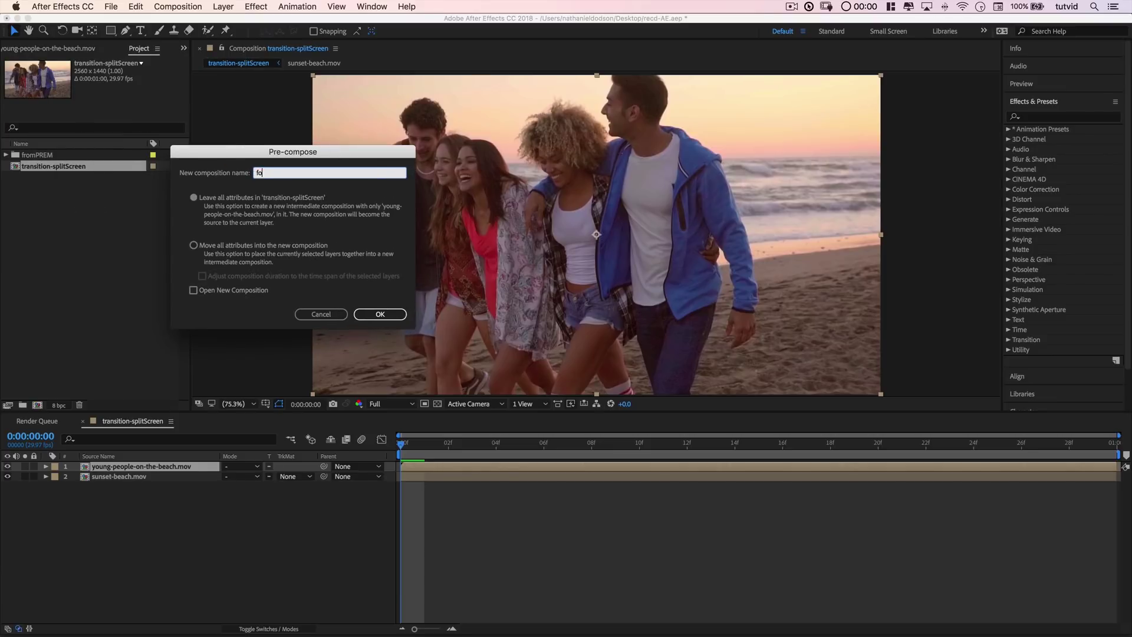
pyautogui.write('otage_REPLACE')
pyautogui.press('Return')
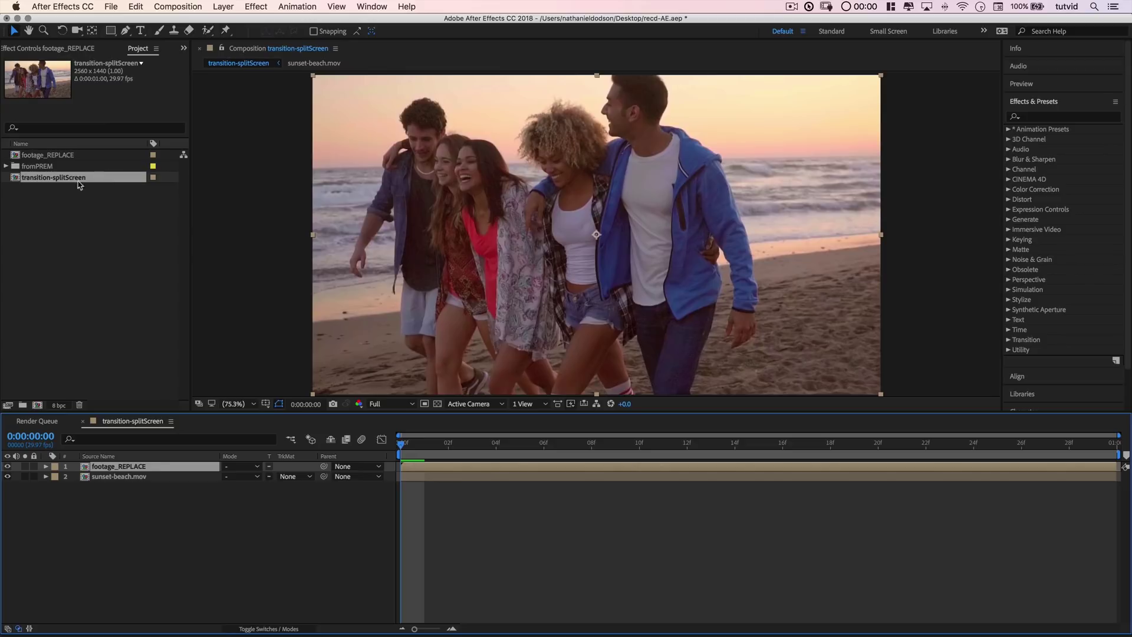
# - Inspect the contents of the footage_REPLACE composition and return to transition-splitScreen
pyautogui.click(37, 156)
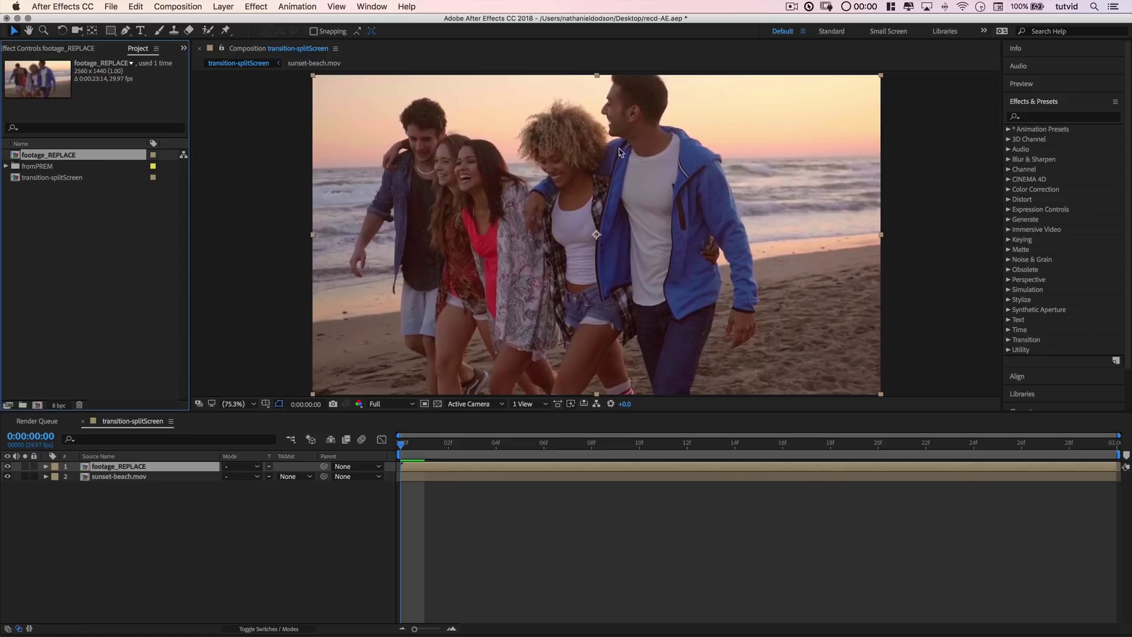
pyautogui.rightClick(51, 159)
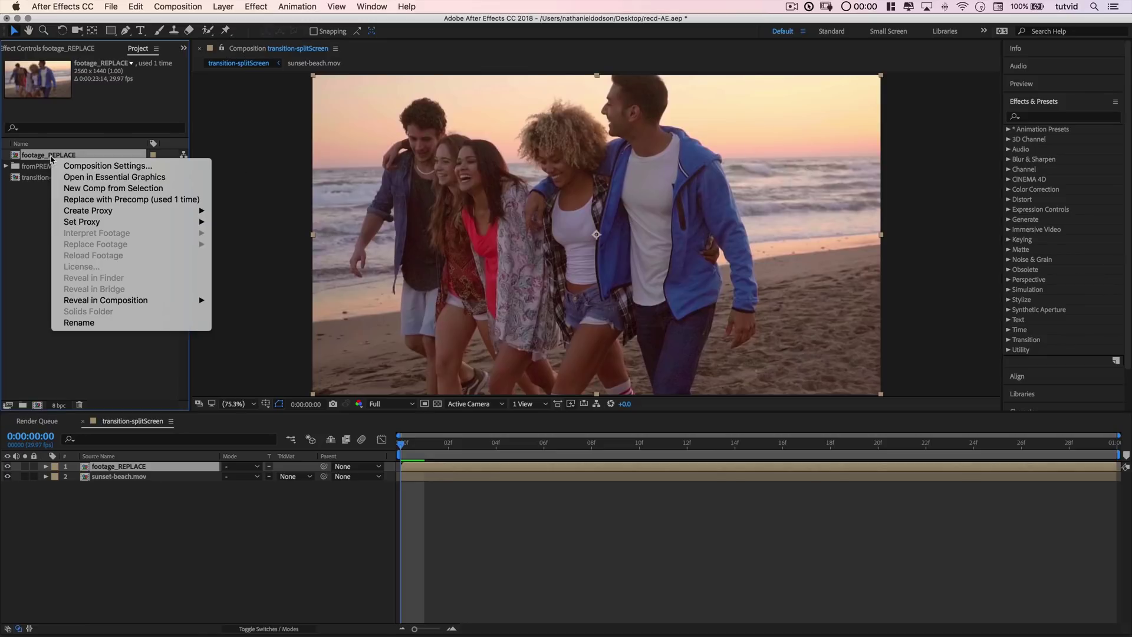
pyautogui.click(60, 158)
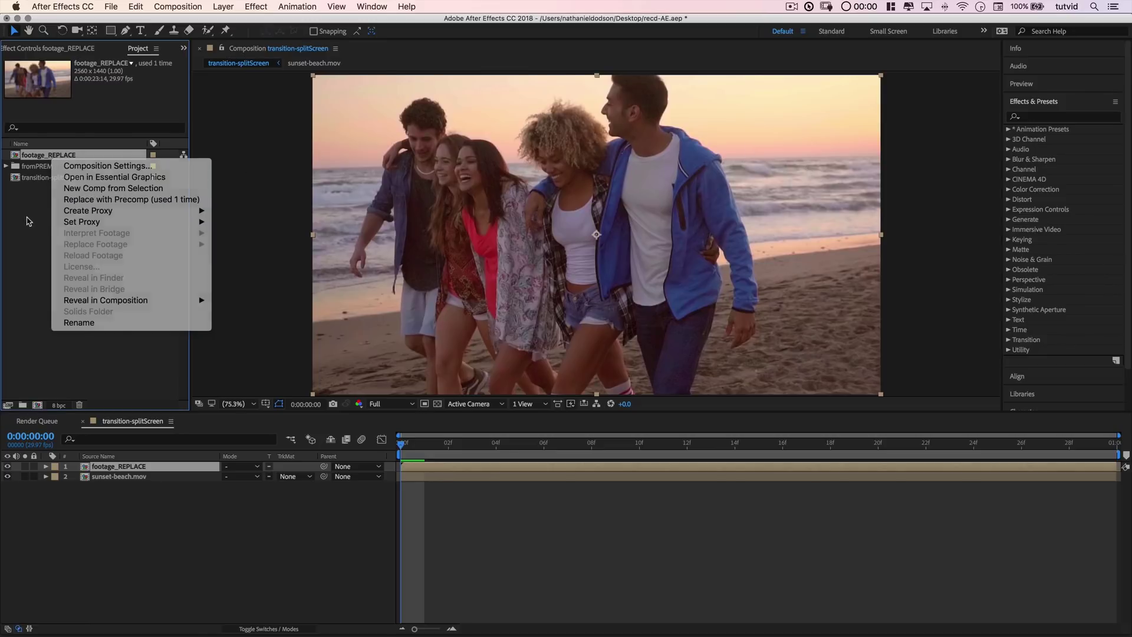
pyautogui.doubleClick(60, 156)
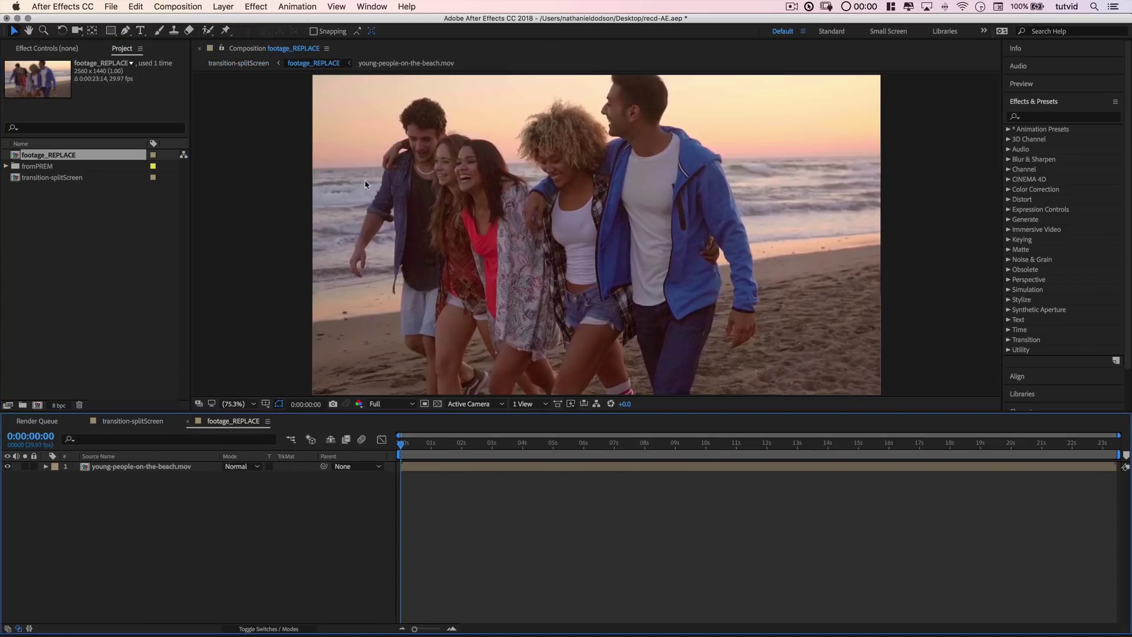
pyautogui.click(174, 466)
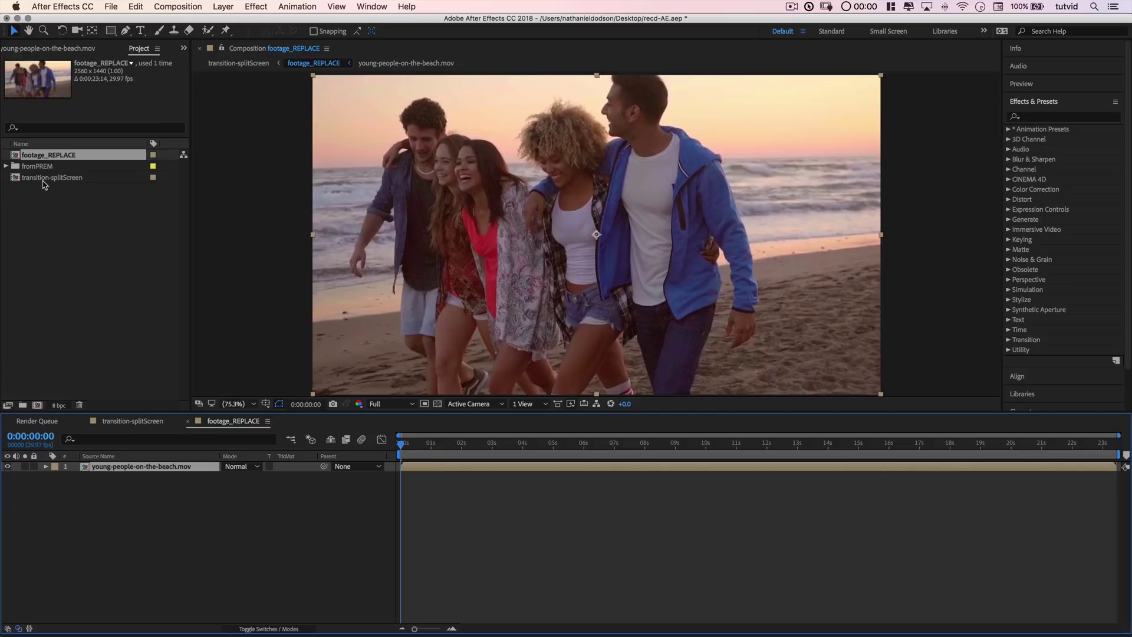
pyautogui.click(187, 420)
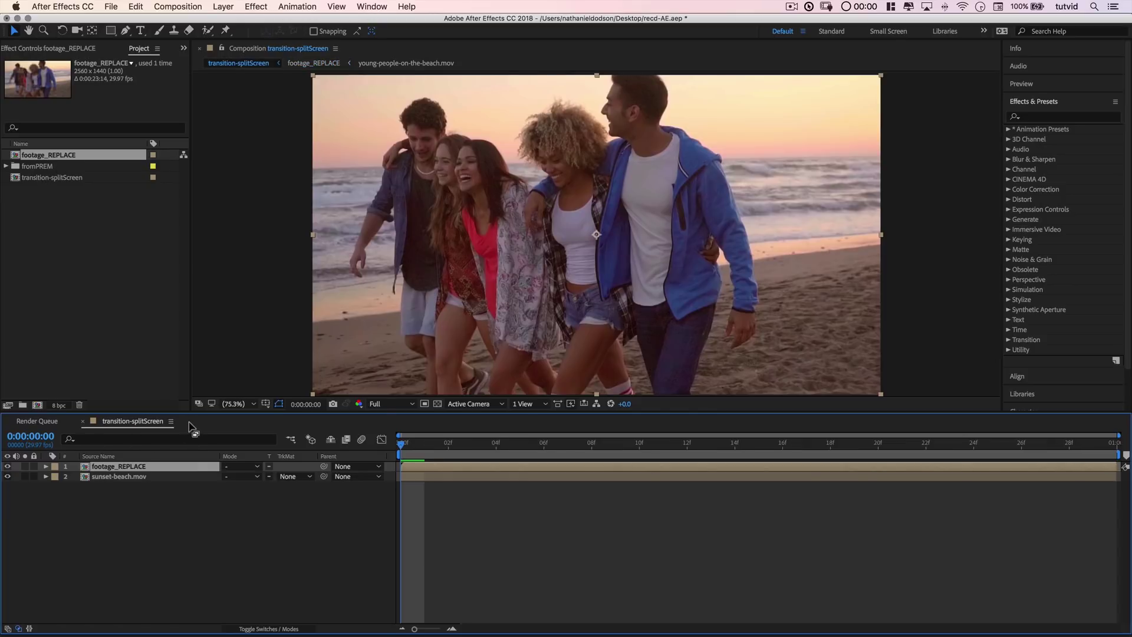
# - Pre-compose the sunset-beach.mov layer as footage_BACKGROUND and check the new composition's contents before returning to transition-splitScreen
pyautogui.click(132, 476)
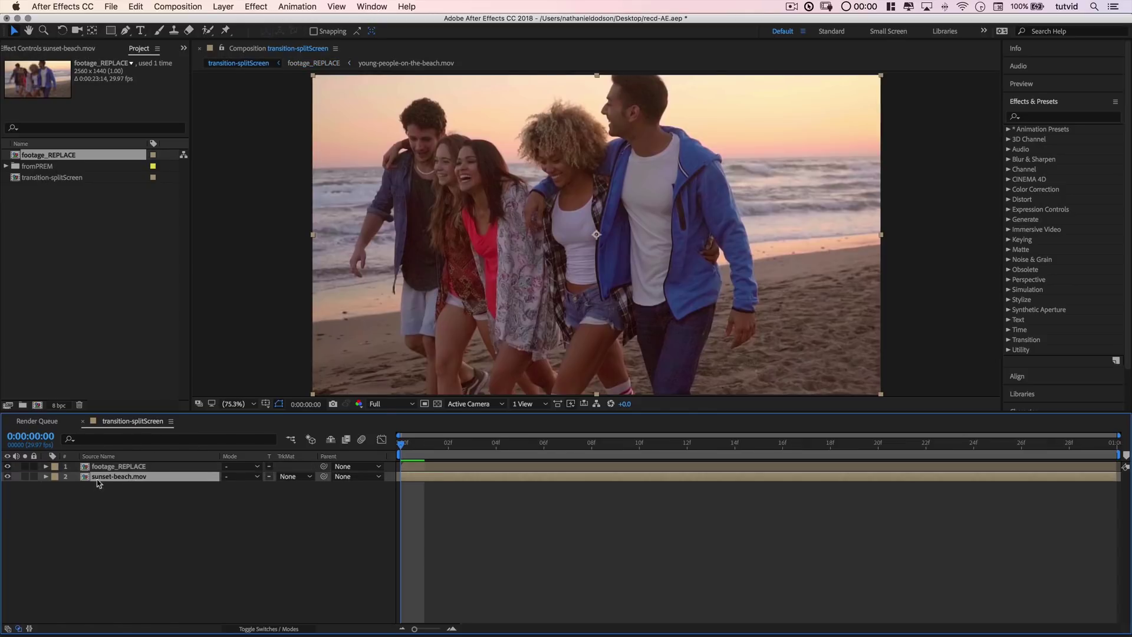
pyautogui.rightClick(127, 481)
pyautogui.click(175, 529)
pyautogui.write('footage_BACKGROUND')
pyautogui.press('Return')
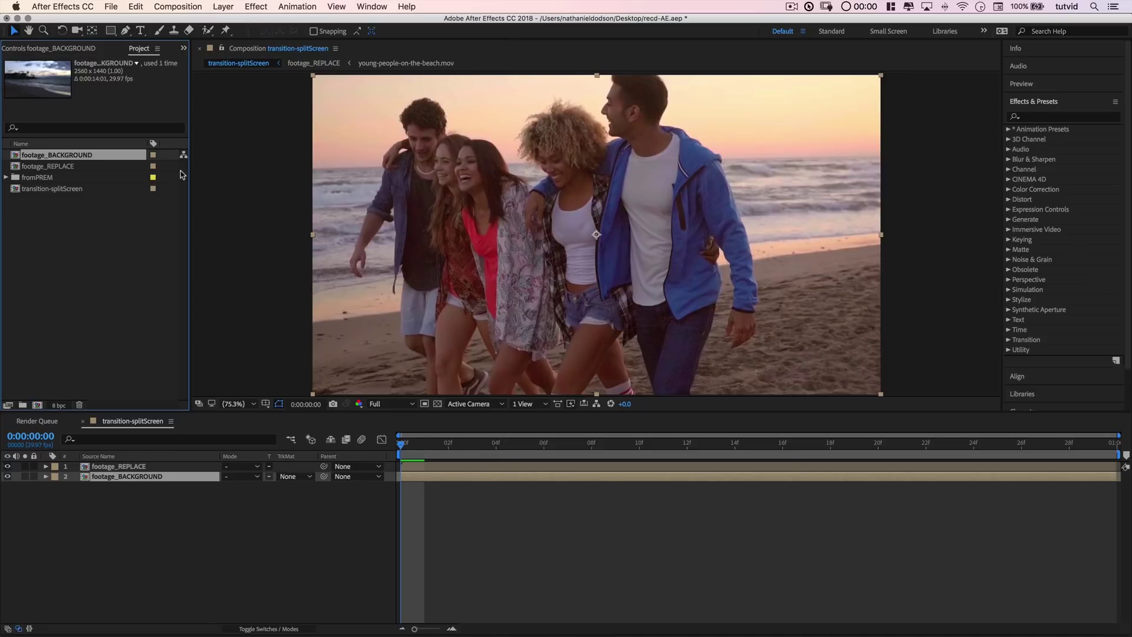
pyautogui.doubleClick(50, 154)
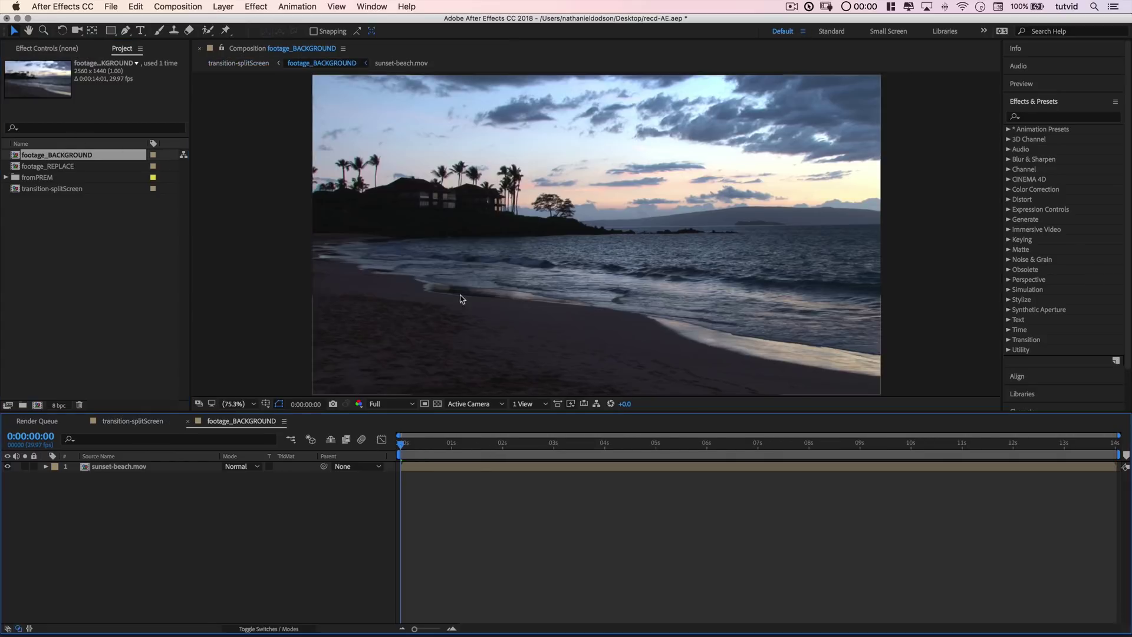
pyautogui.click(188, 421)
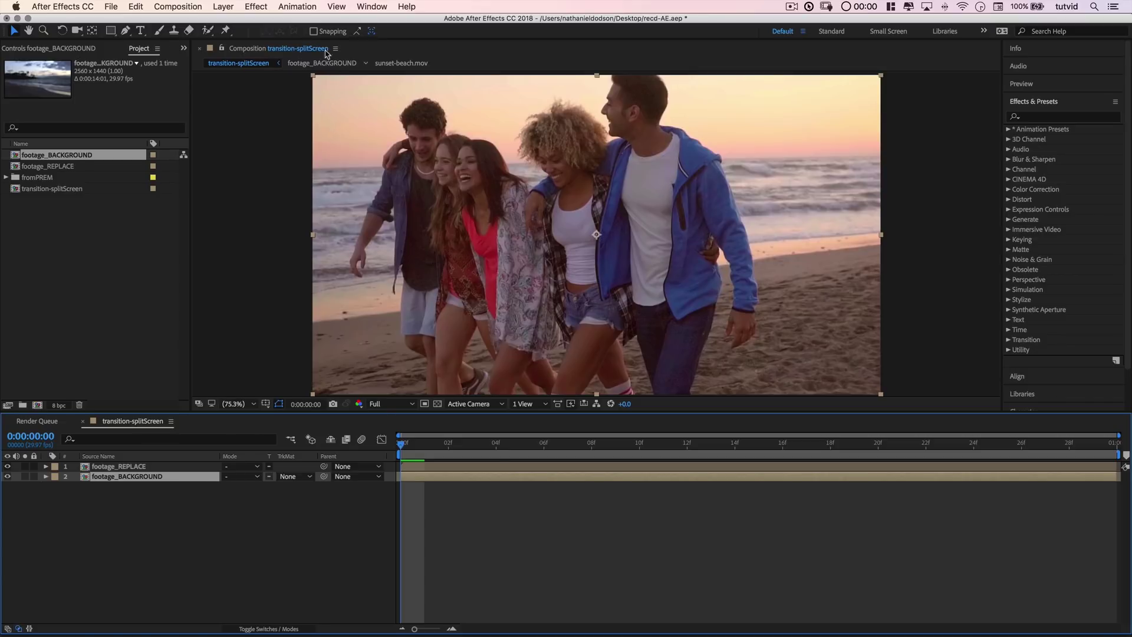
# - Show the grid over the composition and enable snapping to it
pyautogui.click(337, 6)
pyautogui.moveTo(359, 6)
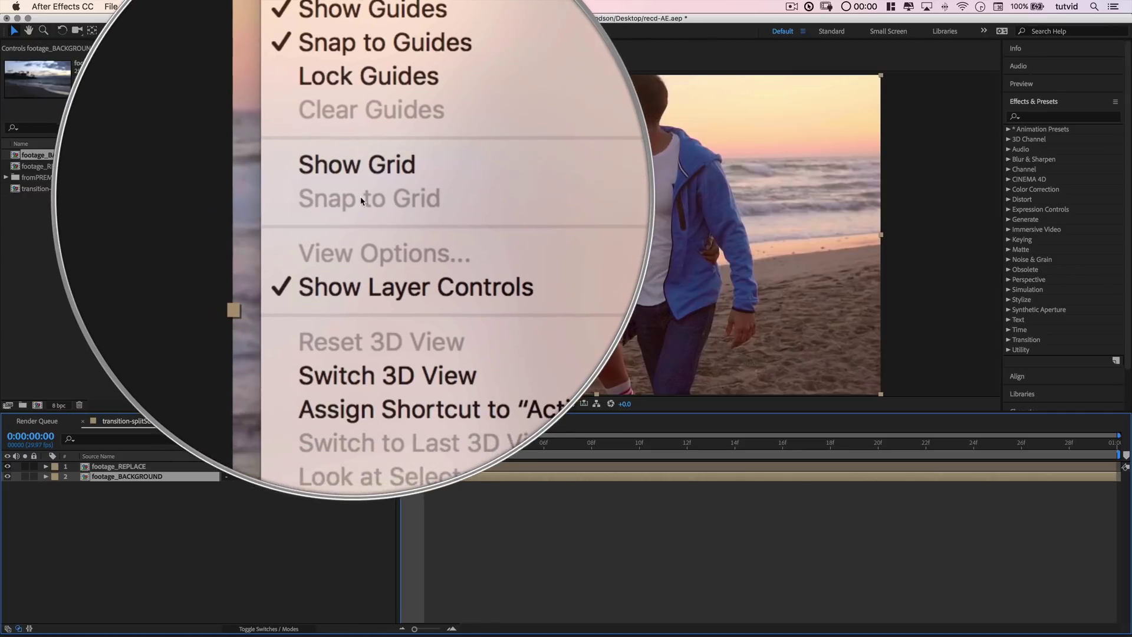
pyautogui.click(361, 186)
pyautogui.click(338, 7)
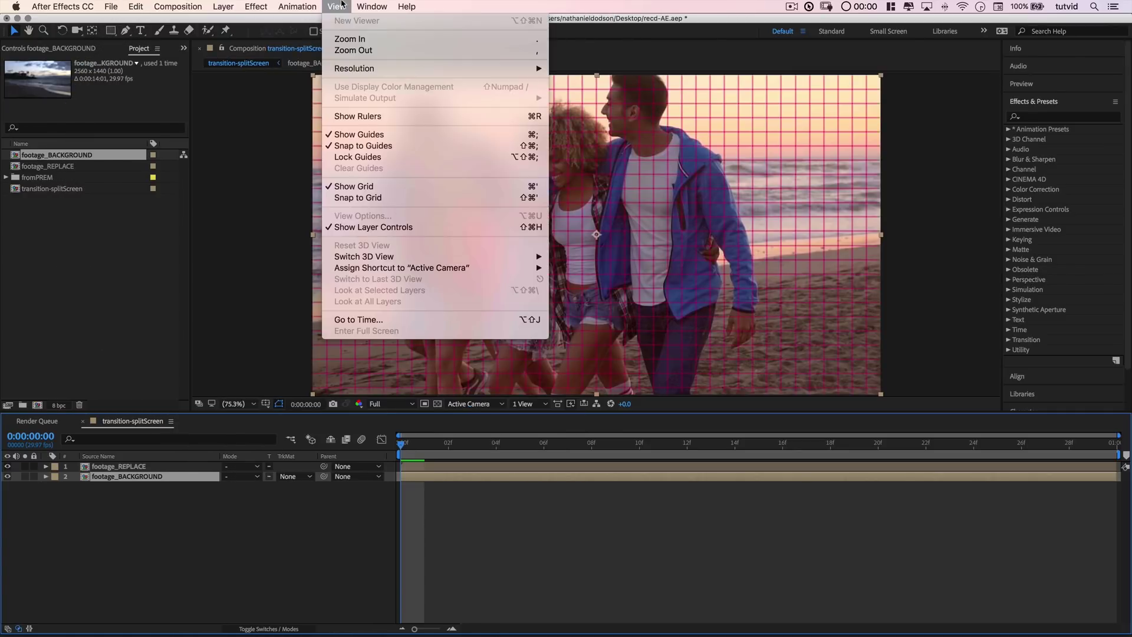
pyautogui.click(371, 199)
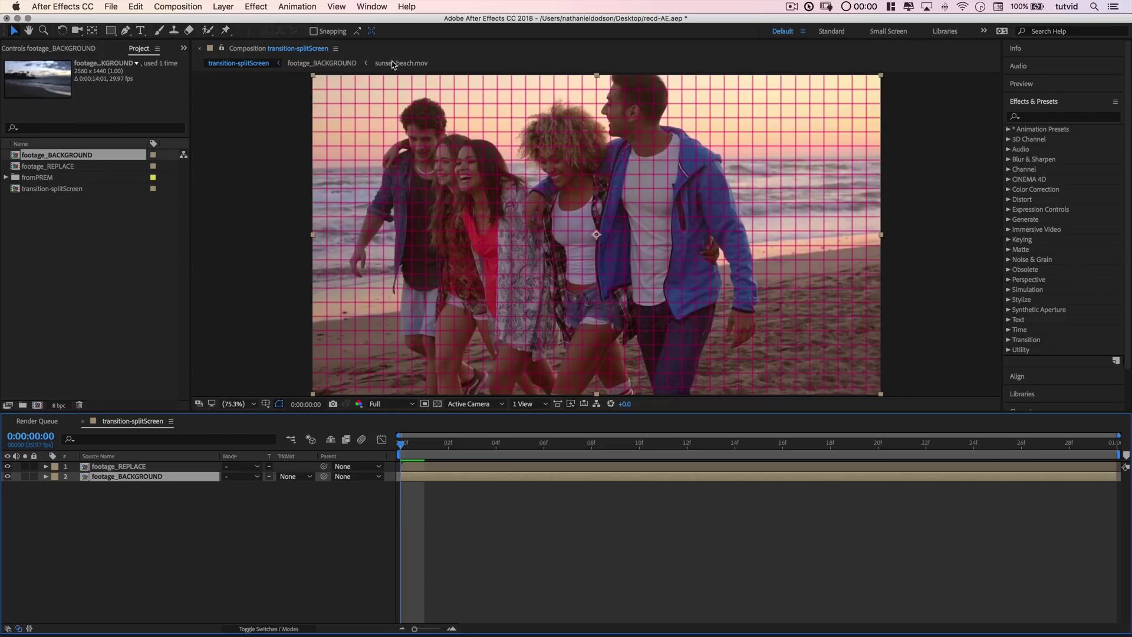
# - Review the gridline spacing and subdivisions in the Grids & Guides preferences
pyautogui.click(76, 7)
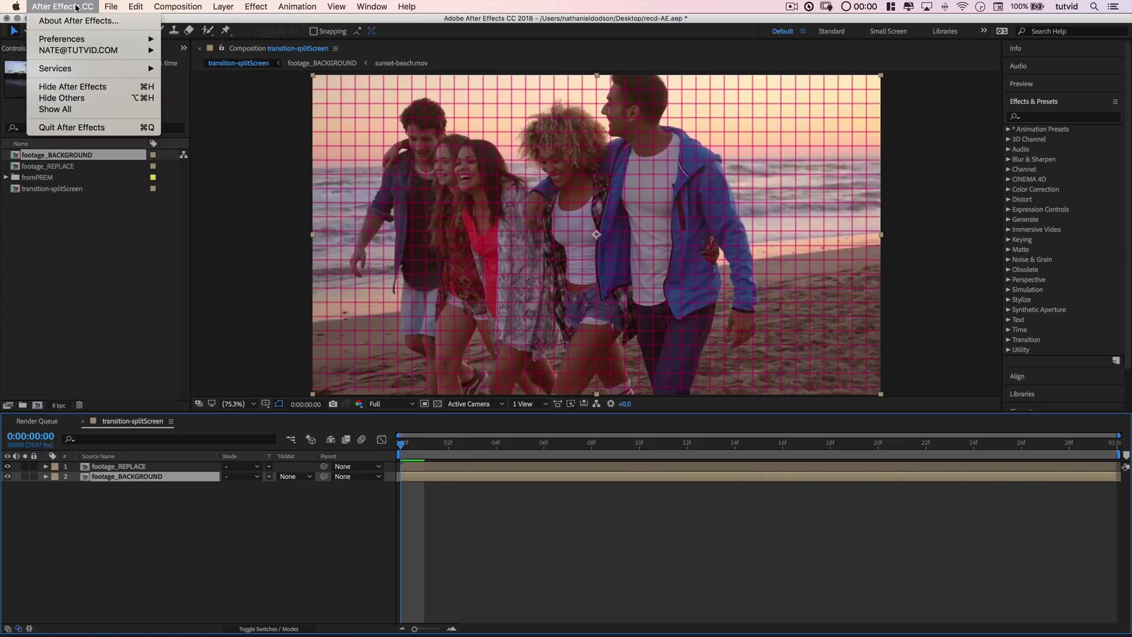
pyautogui.moveTo(66, 36)
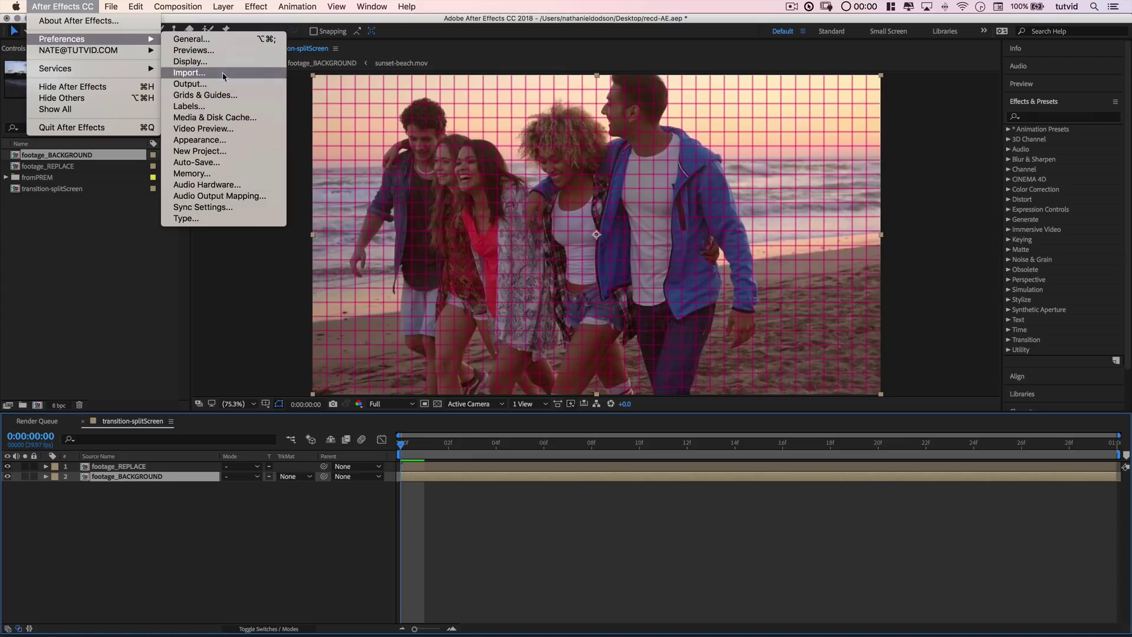
pyautogui.click(206, 96)
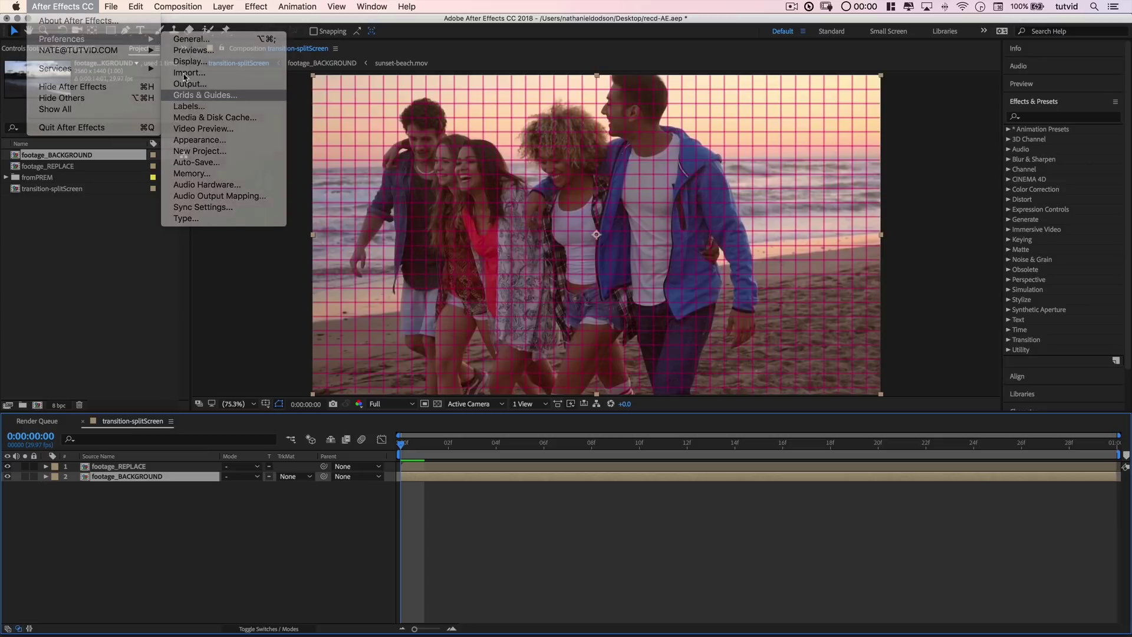
pyautogui.moveTo(332, 67); pyautogui.dragTo(505, 101)
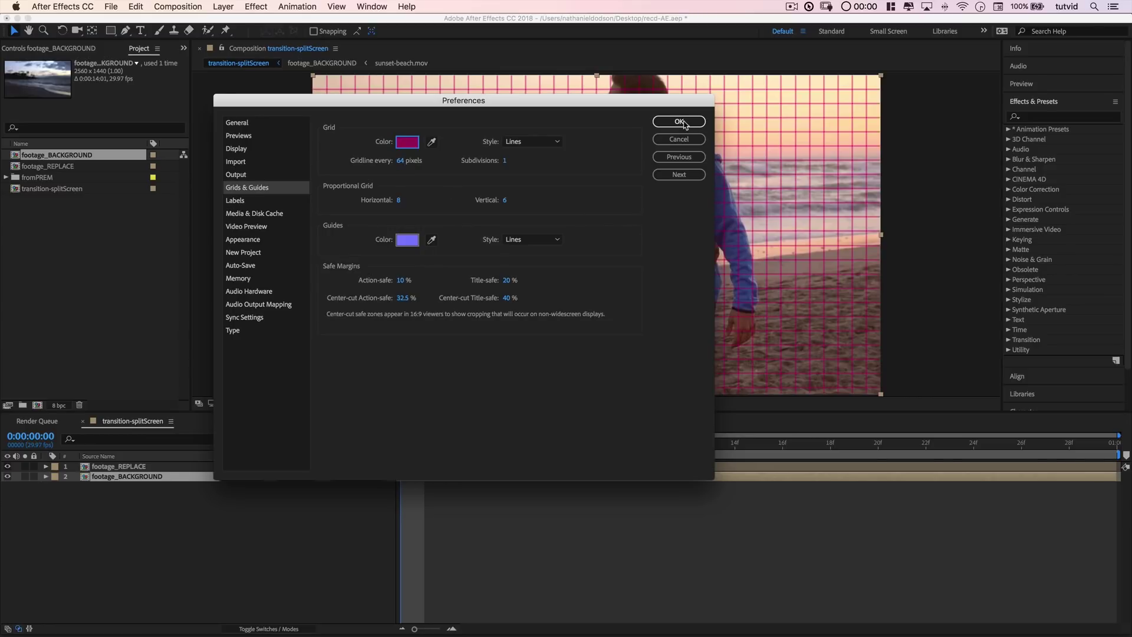
pyautogui.moveTo(511, 102); pyautogui.dragTo(540, 112)
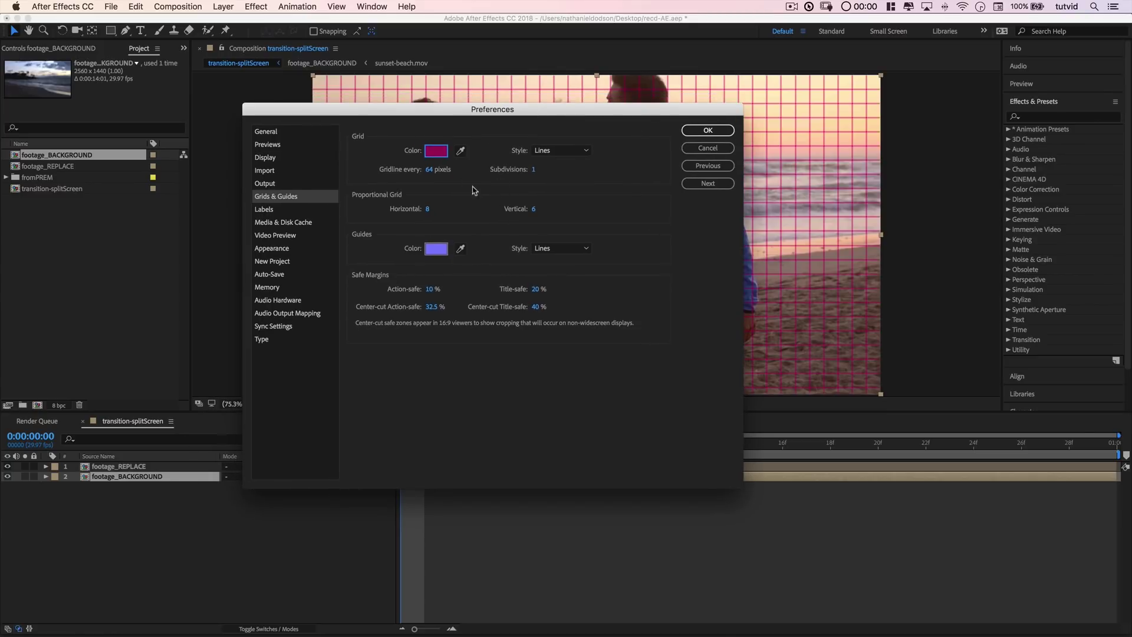
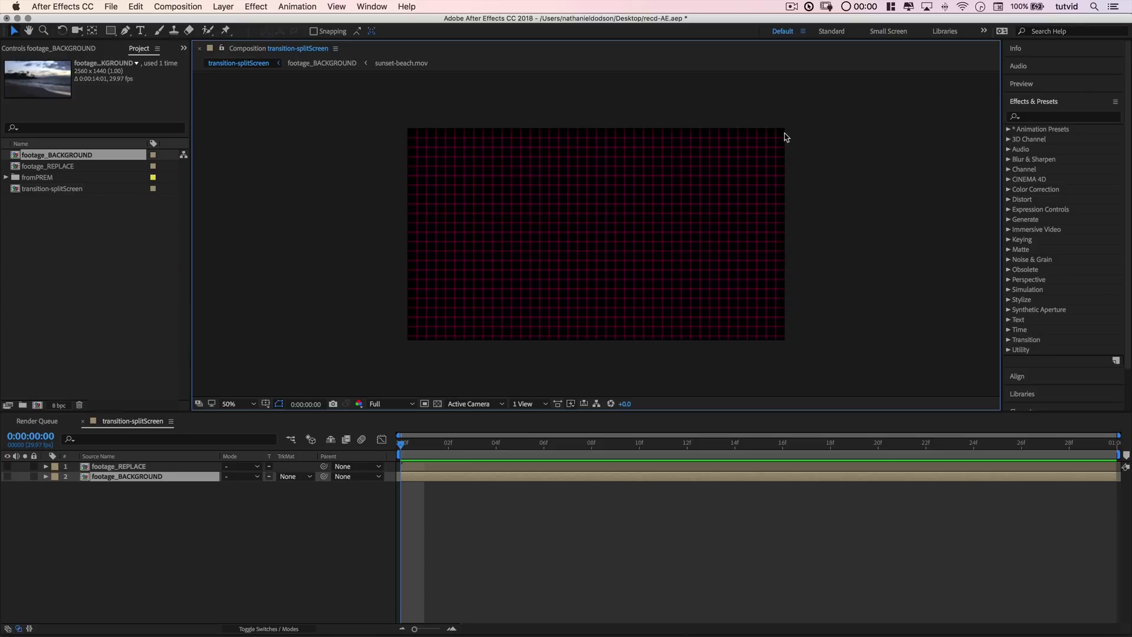
# - With no layer selected, draw a white rectangle five grid squares wide along the composition's left edge, covering its full height, and collapse its shape layer
pyautogui.click(152, 570)
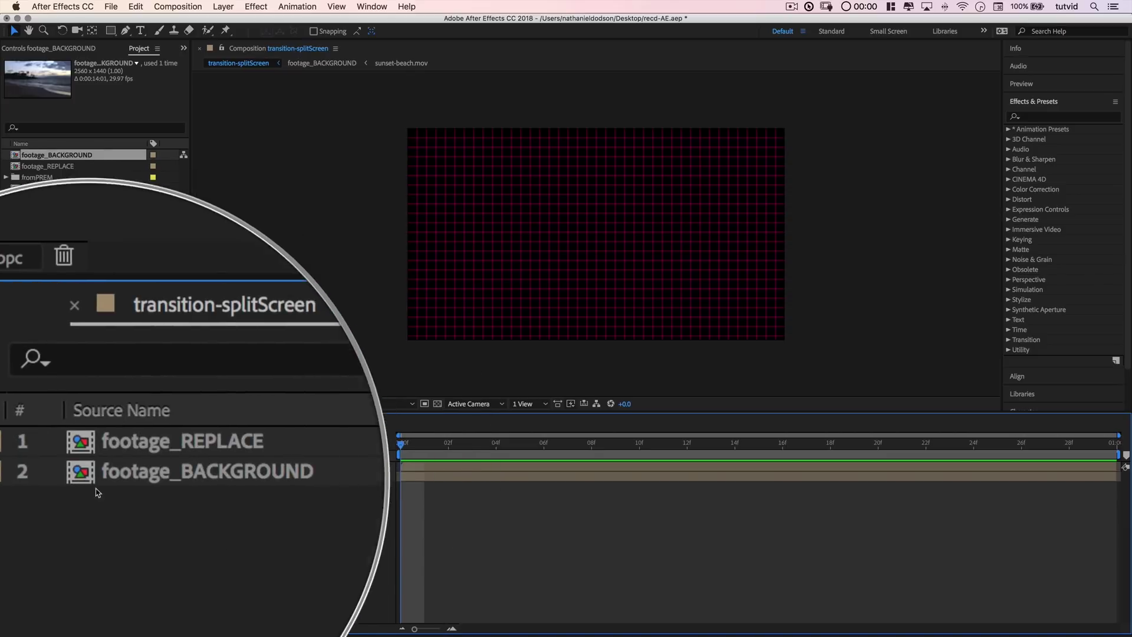
pyautogui.click(112, 30)
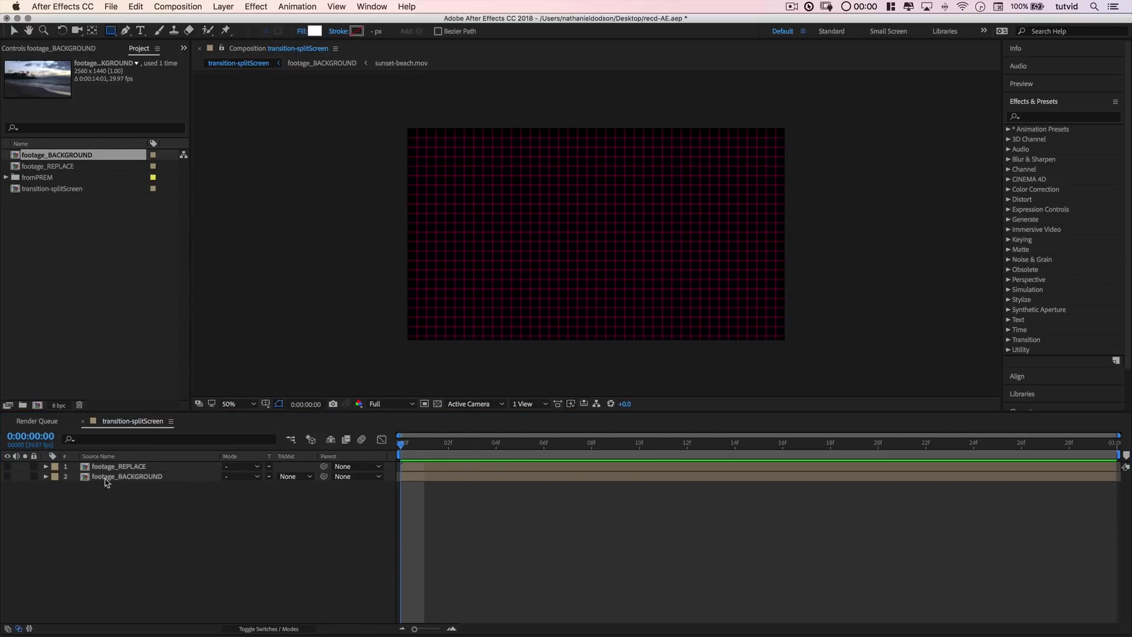
pyautogui.moveTo(409, 129); pyautogui.dragTo(457, 350)
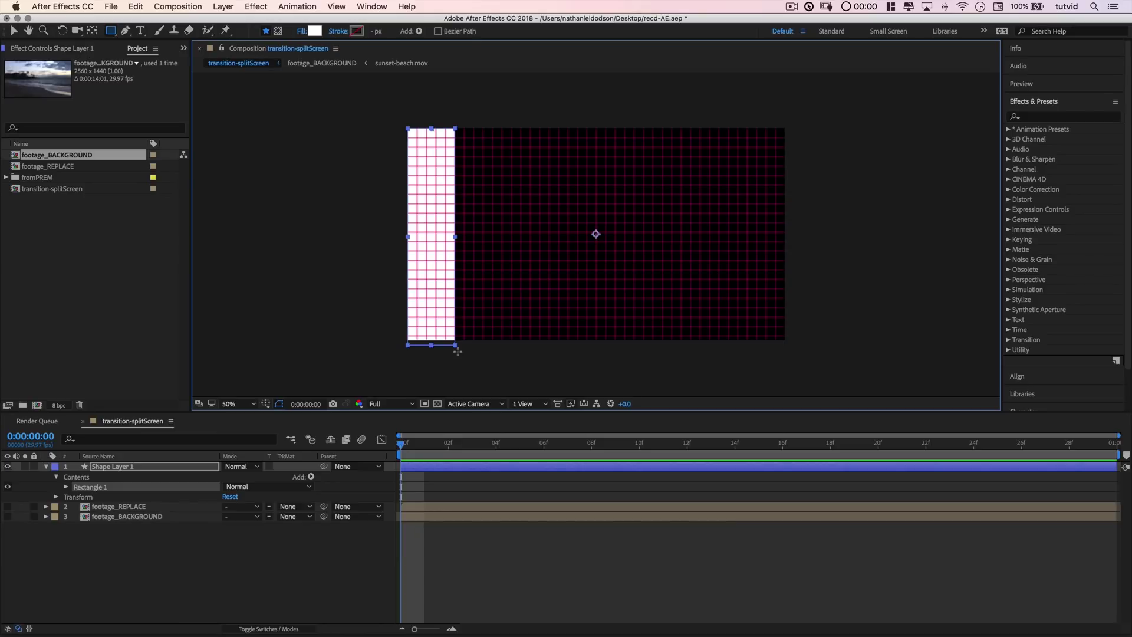
pyautogui.click(158, 570)
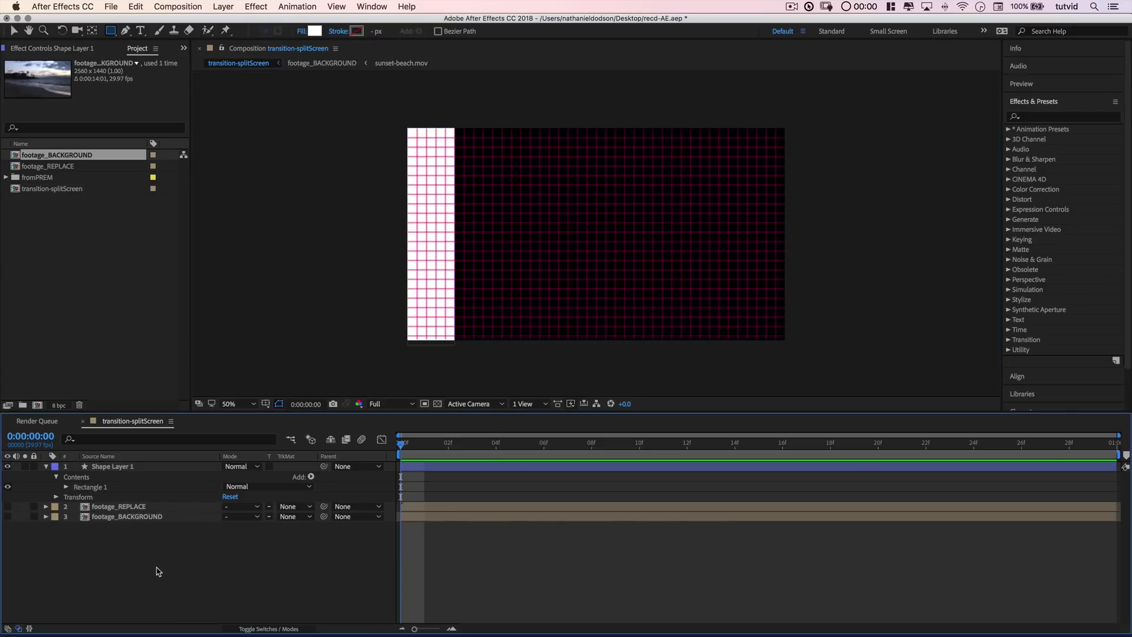
pyautogui.click(47, 467)
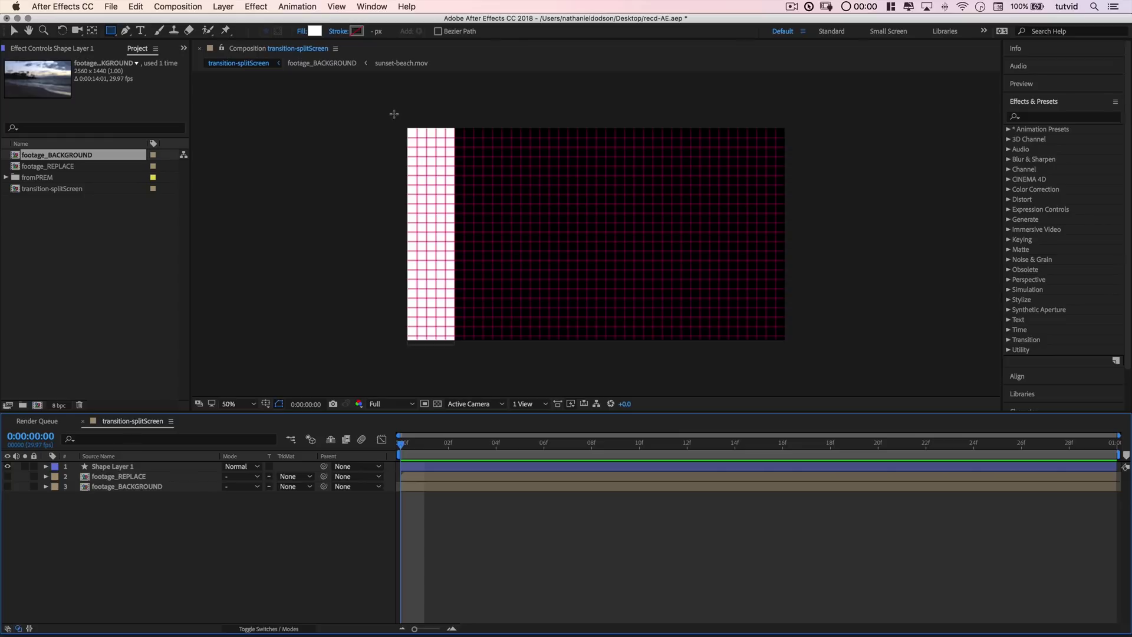
# - Draw three more adjoining full-height white rectangles, each five grid squares wide, on separate shape layers up to the composition's centre, and collapse the two newest layers
pyautogui.moveTo(453, 128)
pyautogui.mouseDown()
pyautogui.moveTo(493, 217)
pyautogui.moveTo(503, 345)
pyautogui.mouseUp()
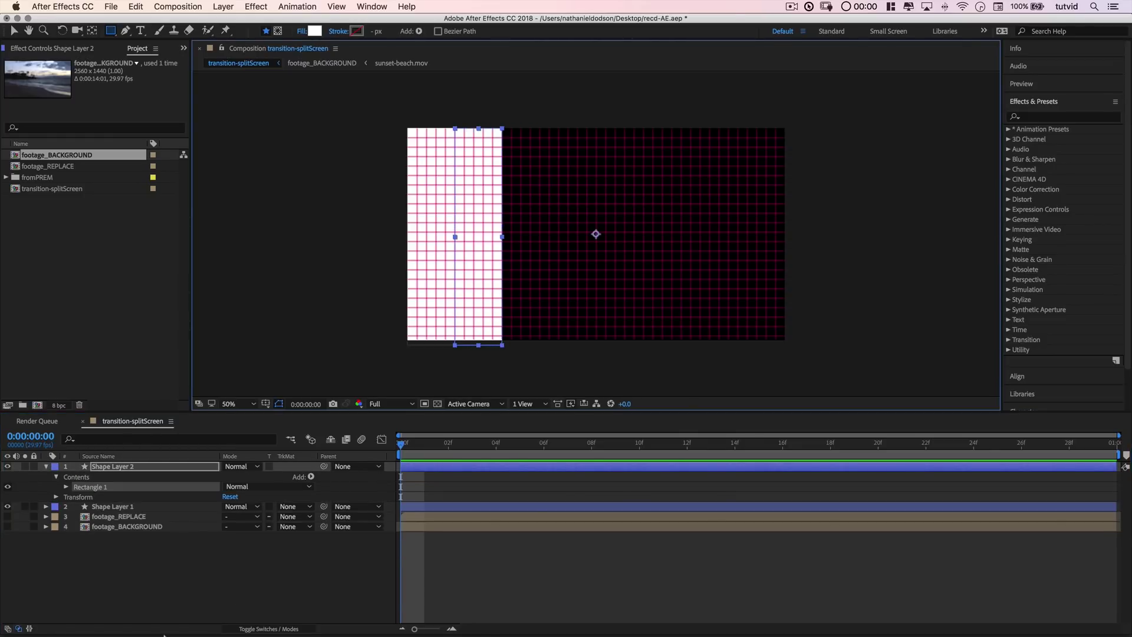
pyautogui.click(152, 586)
pyautogui.moveTo(502, 128)
pyautogui.mouseDown()
pyautogui.moveTo(560, 288)
pyautogui.moveTo(549, 347)
pyautogui.mouseUp()
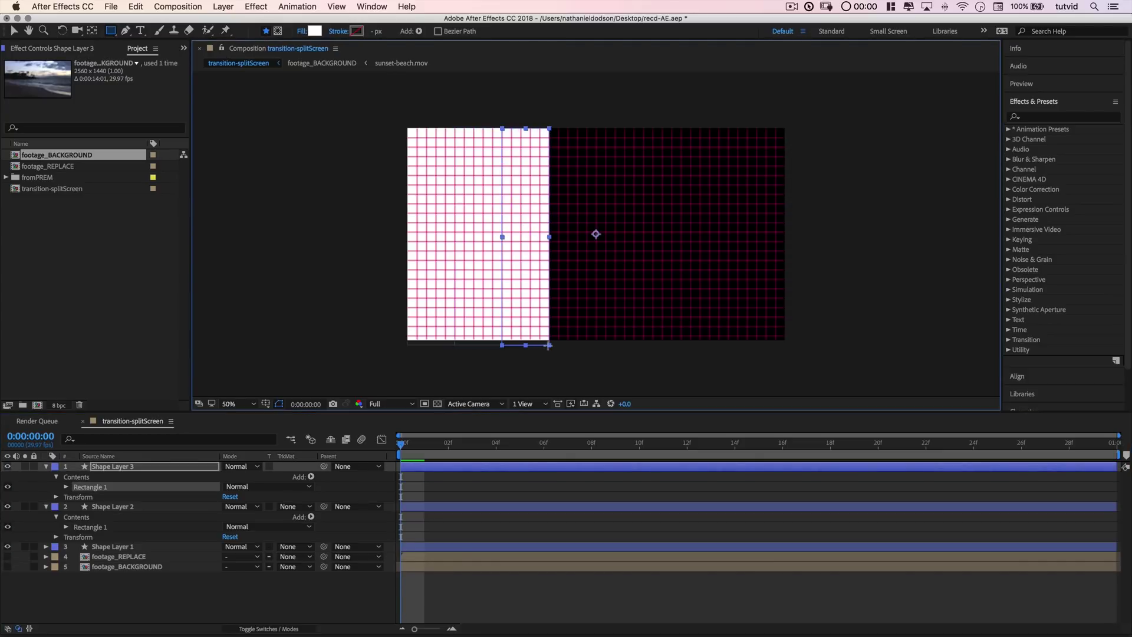
pyautogui.click(169, 599)
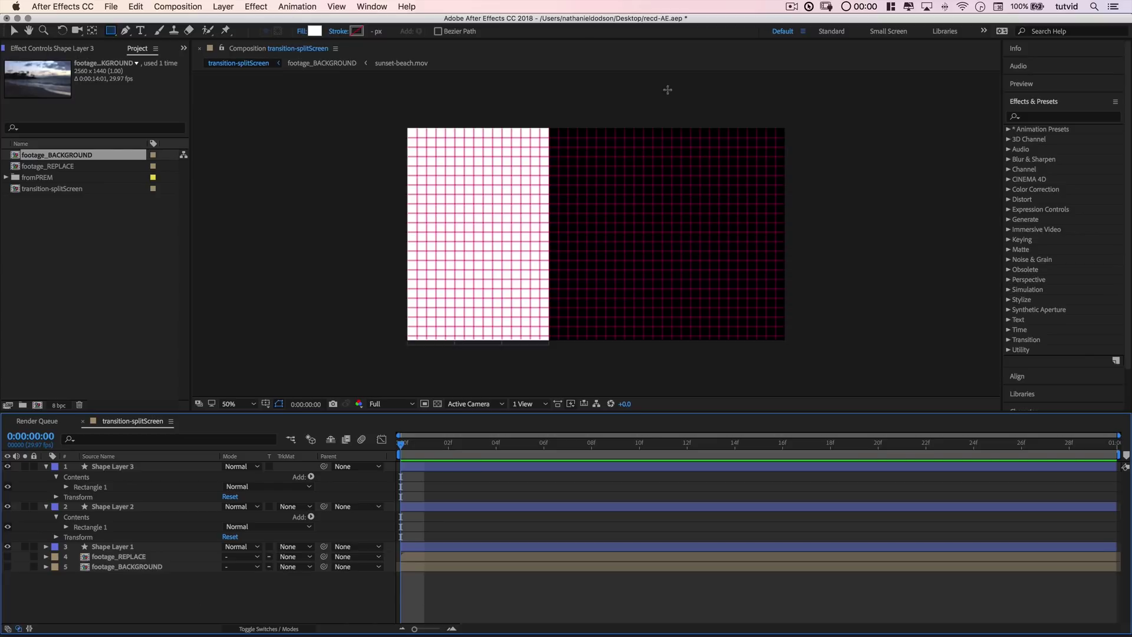
pyautogui.moveTo(550, 126)
pyautogui.mouseDown()
pyautogui.moveTo(593, 230)
pyautogui.moveTo(609, 363)
pyautogui.moveTo(602, 347)
pyautogui.mouseUp()
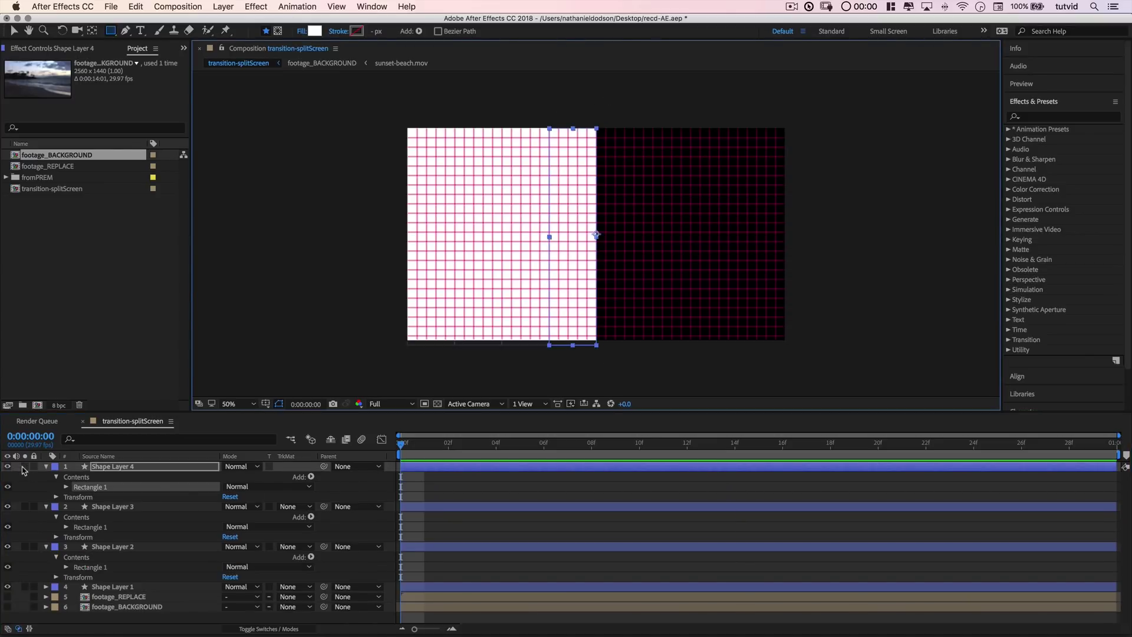
pyautogui.click(46, 467)
pyautogui.click(45, 477)
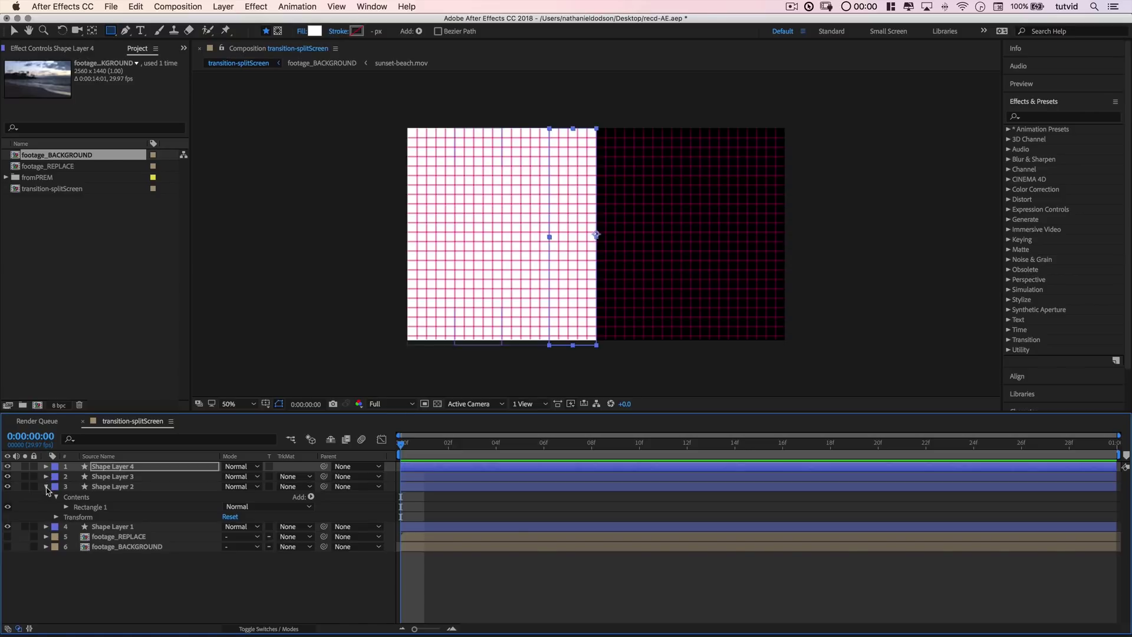
# - Draw the fifth and sixth adjoining full-height white rectangles, each five grid squares wide, on separate shape layers, and collapse all expanded shape layers
pyautogui.click(46, 486)
pyautogui.click(183, 561)
pyautogui.moveTo(596, 126); pyautogui.dragTo(645, 347)
pyautogui.click(180, 602)
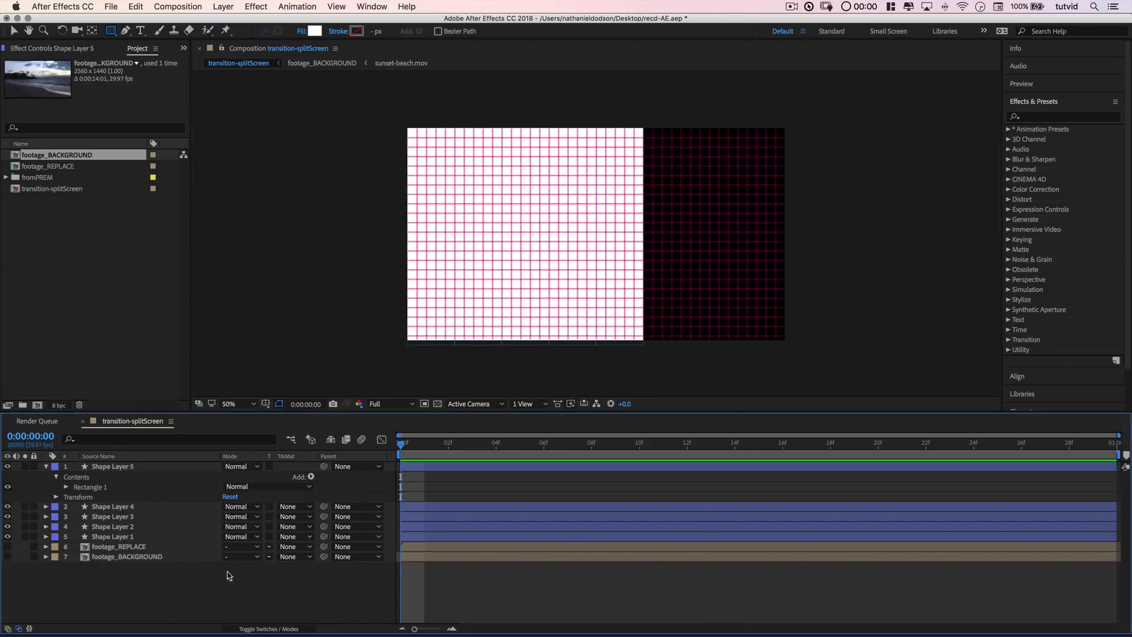
pyautogui.moveTo(645, 129); pyautogui.dragTo(693, 349)
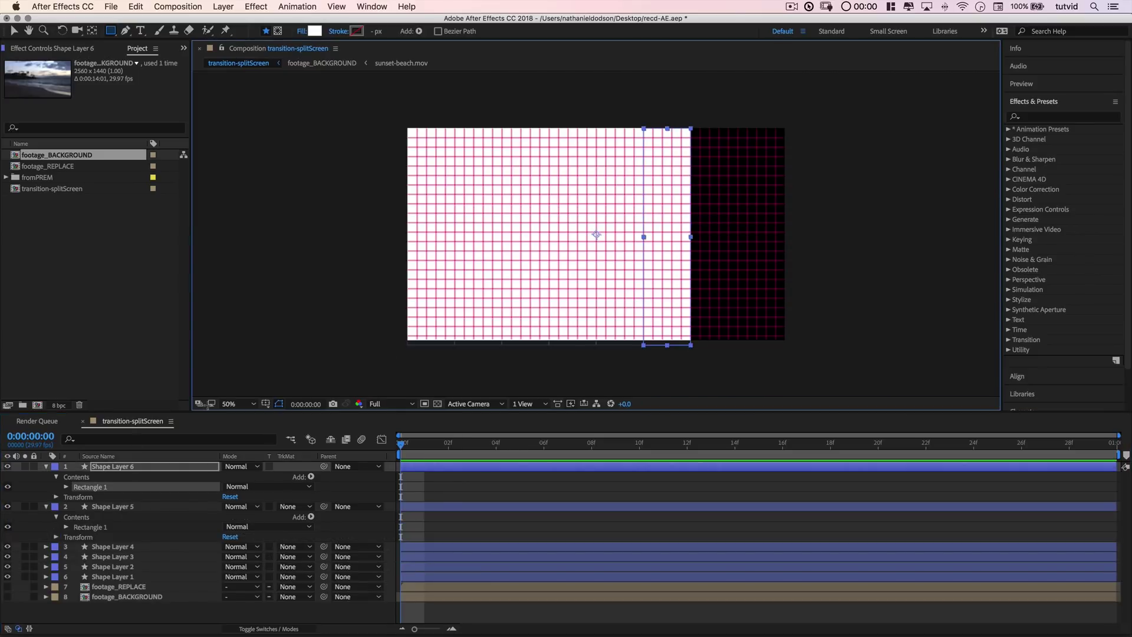
pyautogui.click(45, 466)
pyautogui.click(46, 476)
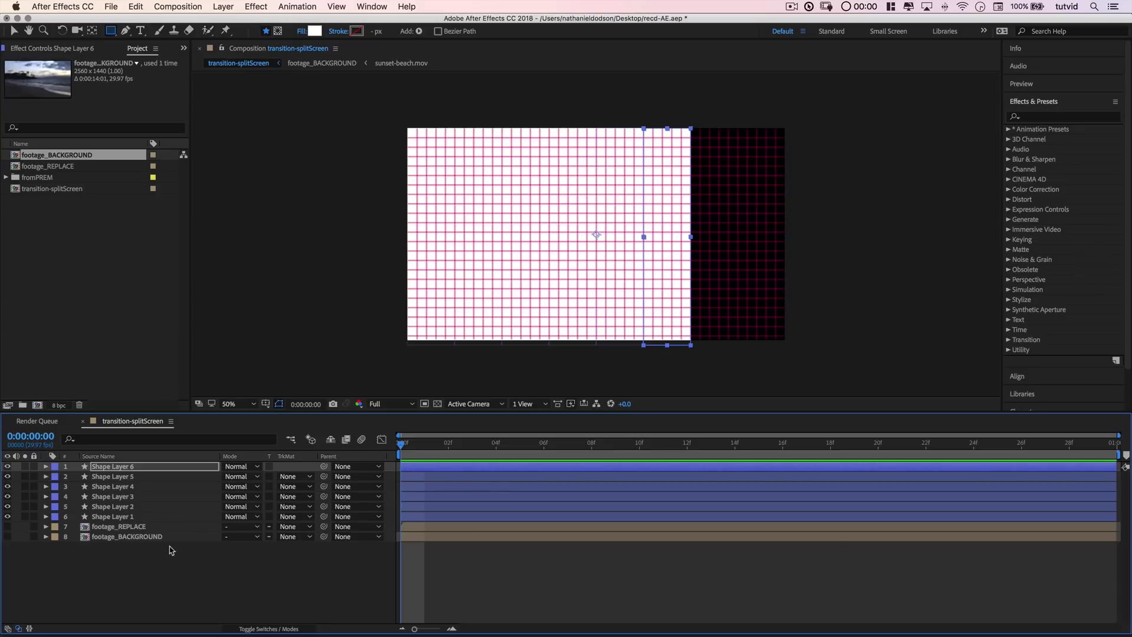
# - Draw two more five-square-wide, full-height rectangles on separate shape layers to cover the composition up to its right edge, and collapse both layers
pyautogui.click(204, 571)
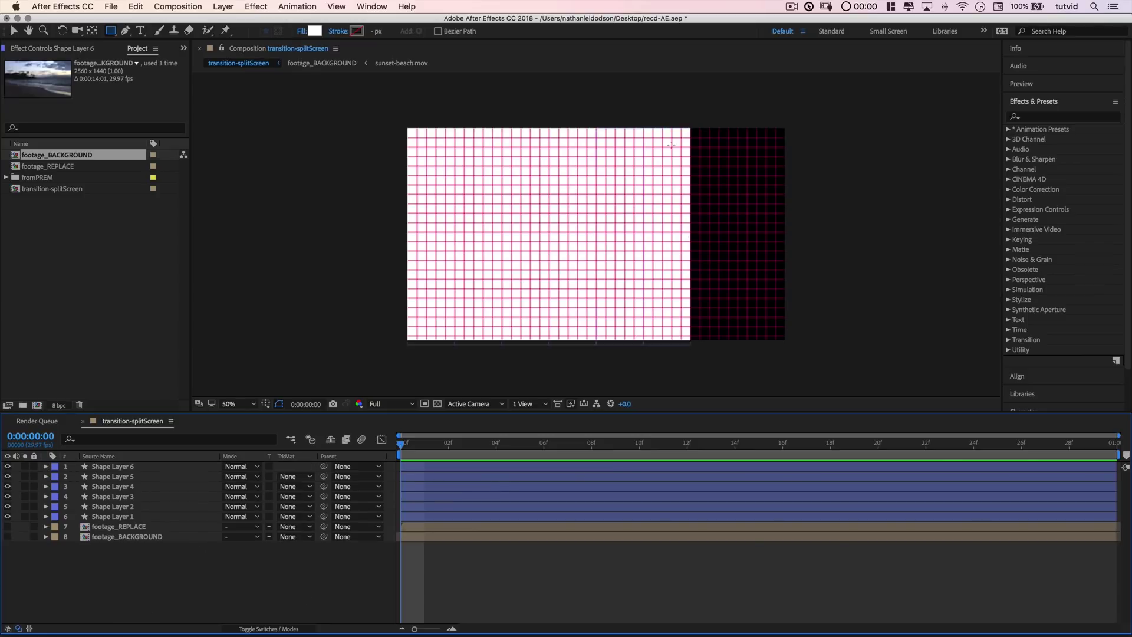
pyautogui.moveTo(689, 127); pyautogui.dragTo(738, 345)
pyautogui.click(943, 601)
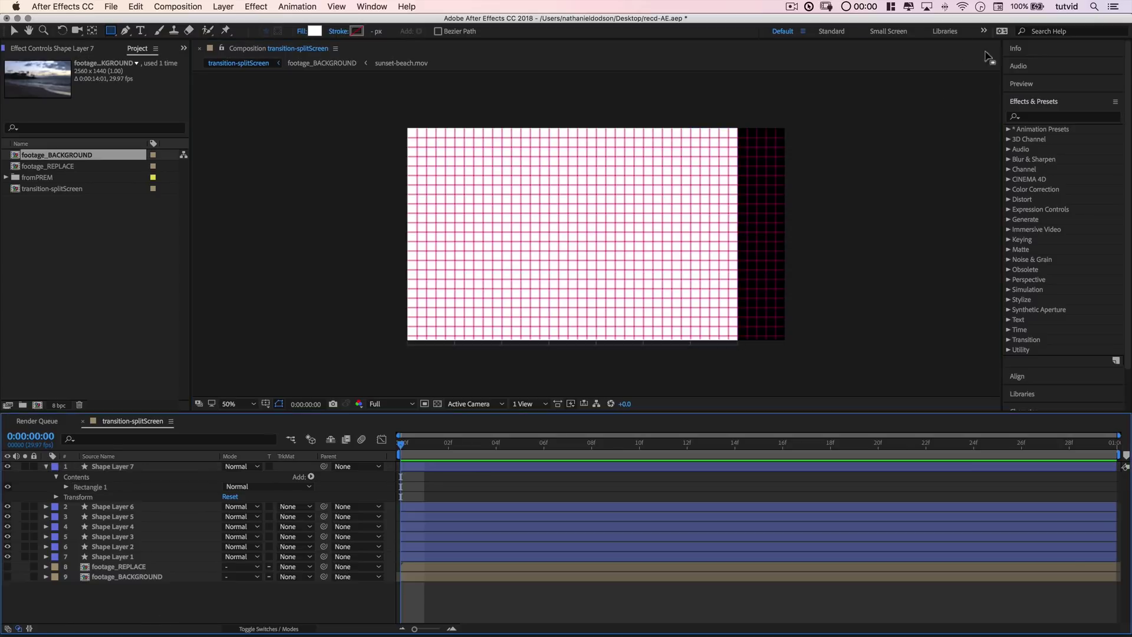
pyautogui.moveTo(741, 129); pyautogui.dragTo(784, 346)
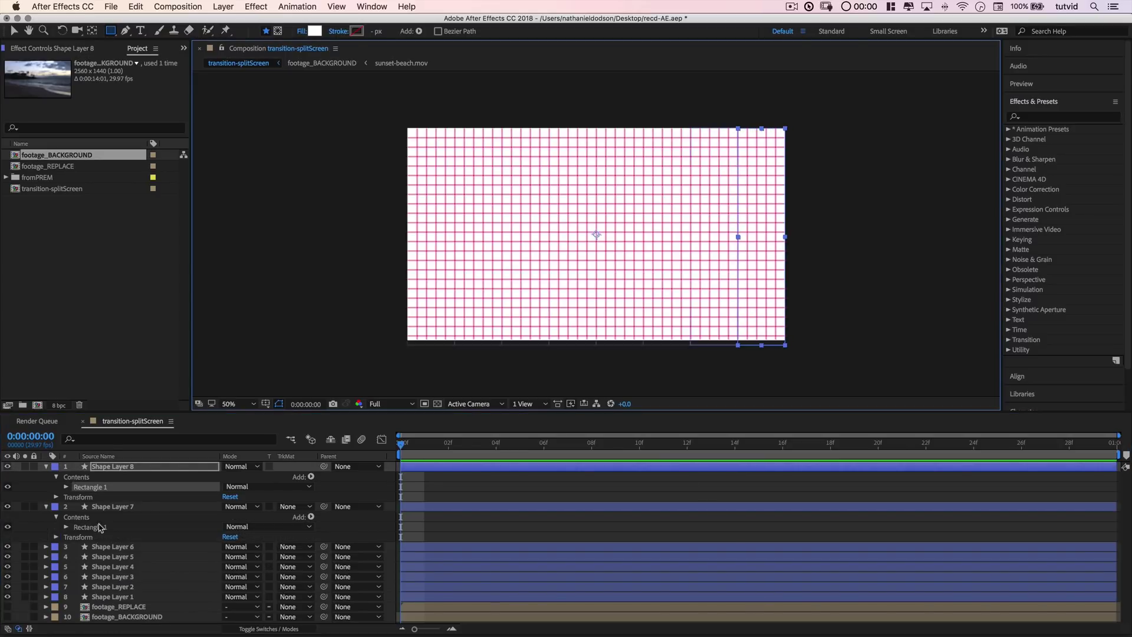
pyautogui.click(46, 467)
pyautogui.click(46, 476)
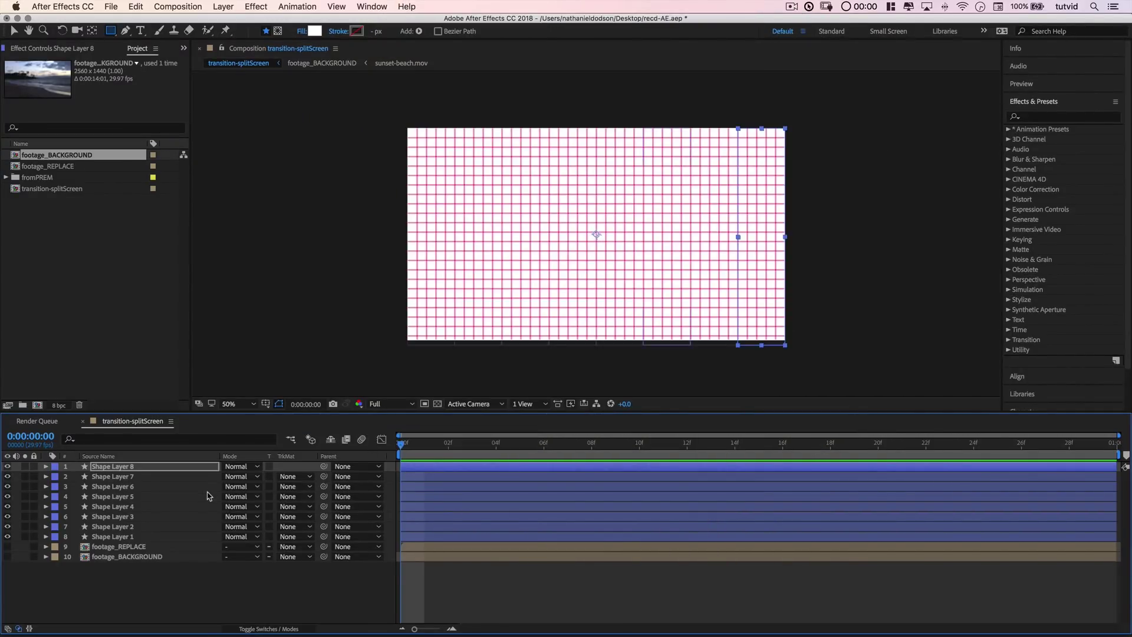
pyautogui.click(118, 537)
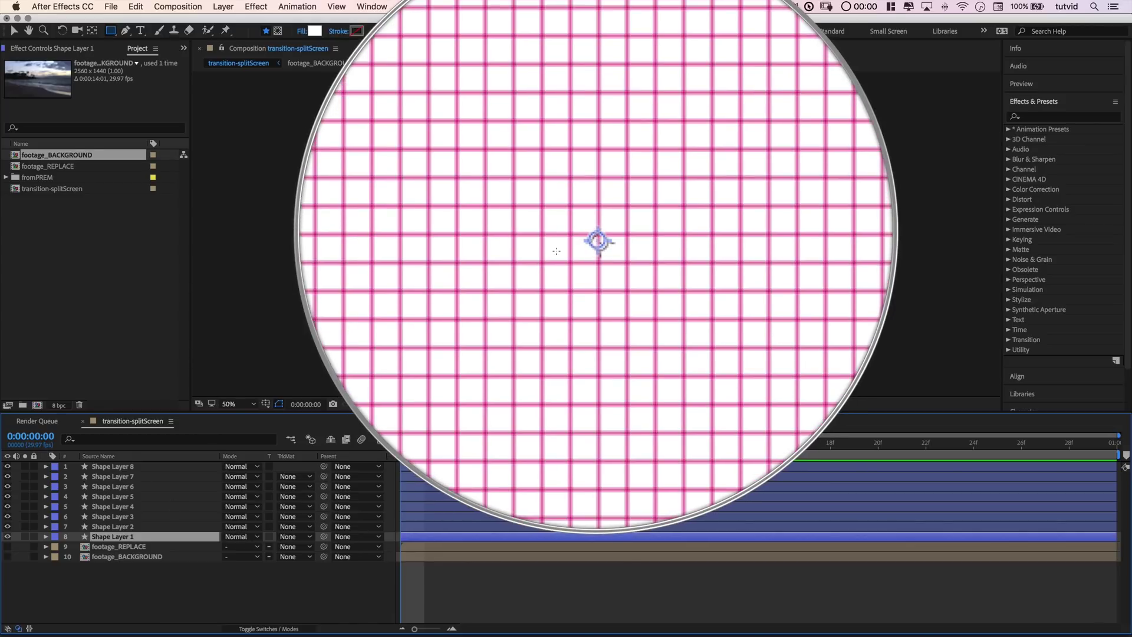
pyautogui.click(133, 476)
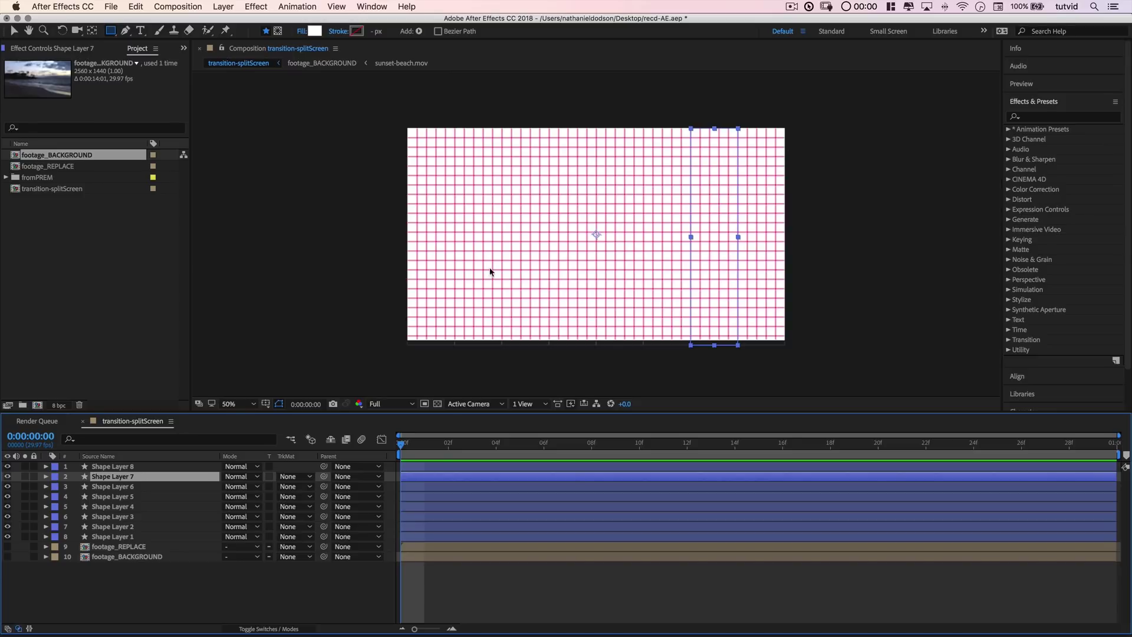
pyautogui.press('F2')
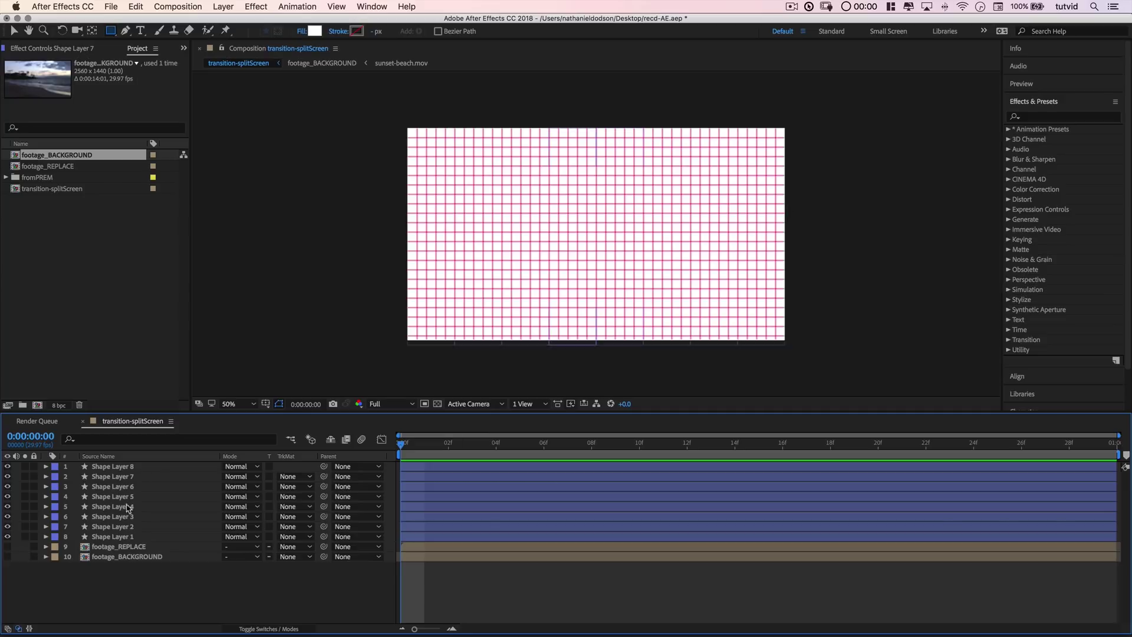
pyautogui.click(611, 217)
pyautogui.press('F2')
# - Reveal Position on the two outermost bars, Shape Layer 8 and Shape Layer 1, and set Position keyframes on both at frame 15
pyautogui.click(137, 468)
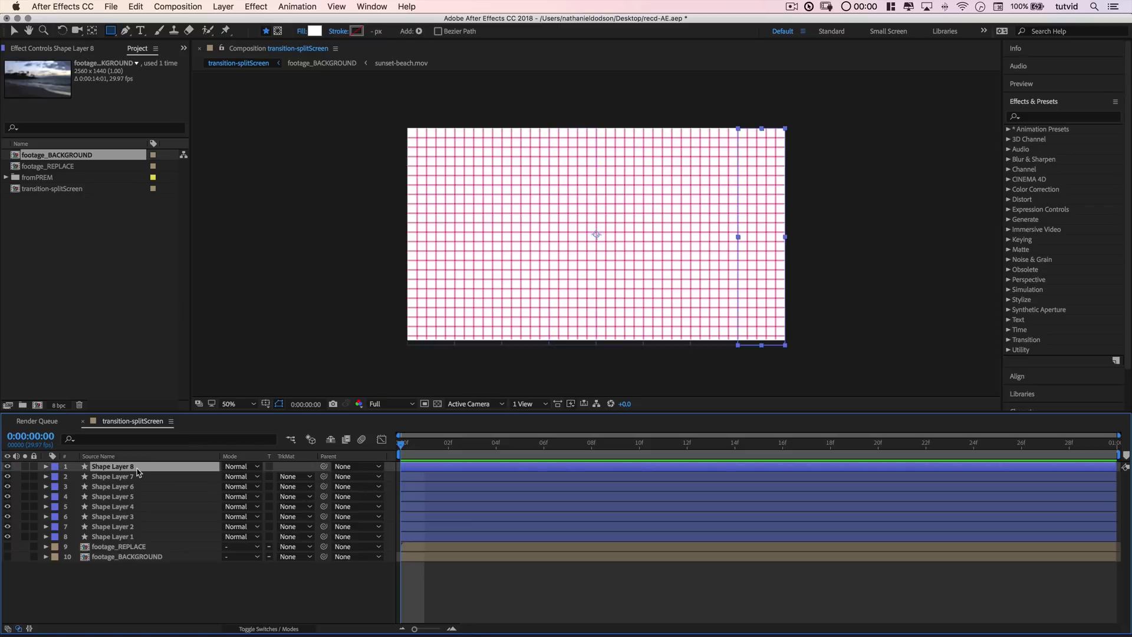
pyautogui.keyDown('super'); pyautogui.click(135, 538); pyautogui.keyUp('super')
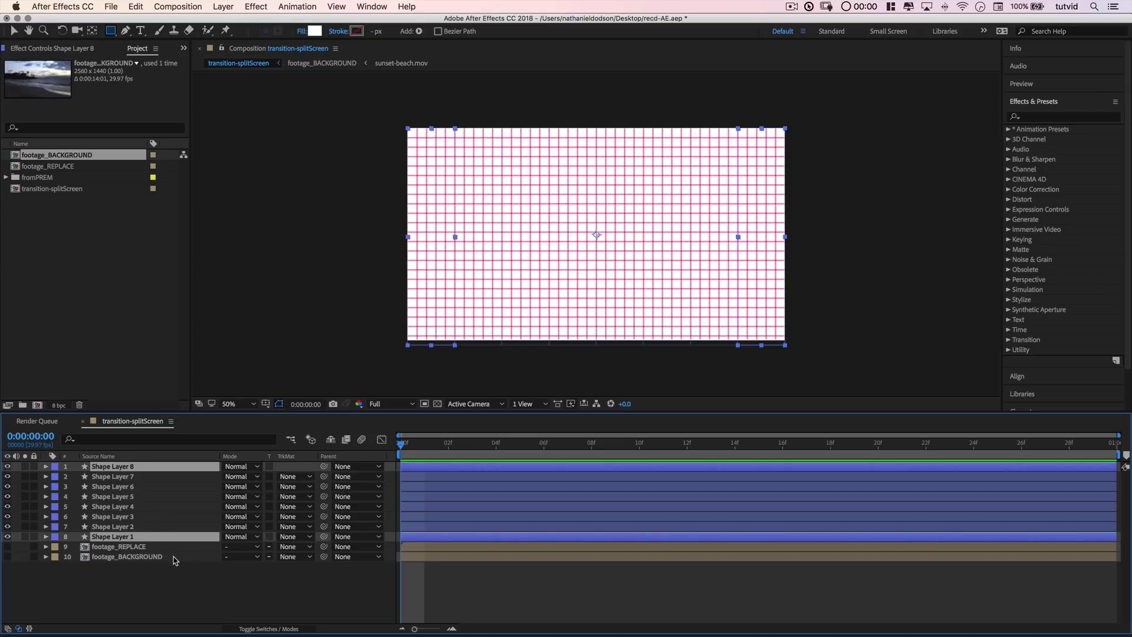
pyautogui.press('p')
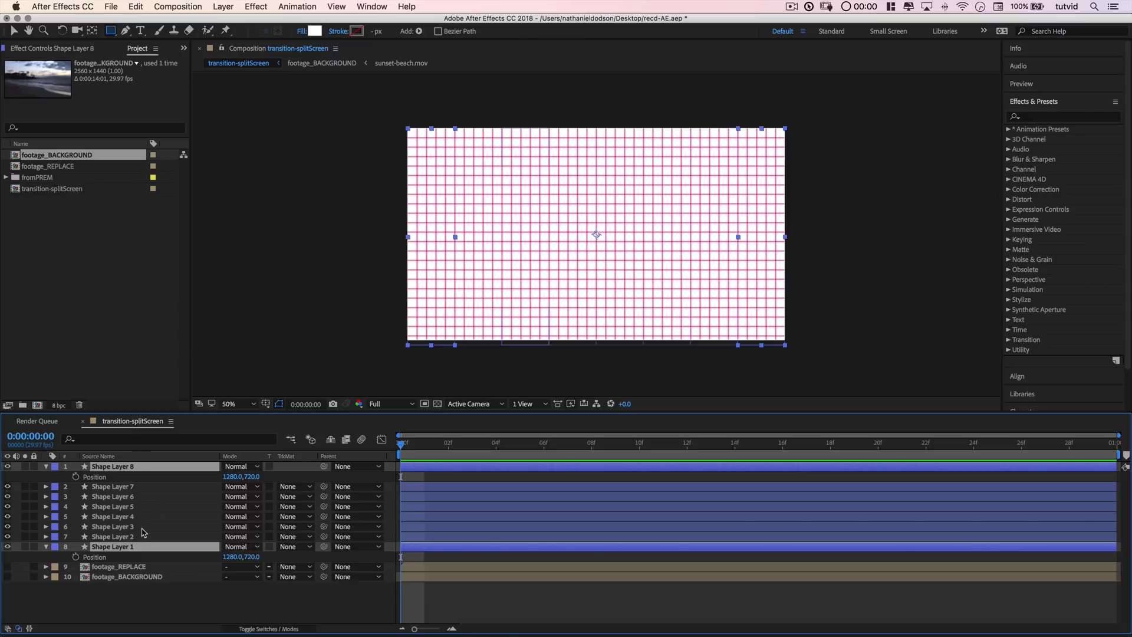
pyautogui.click(758, 445)
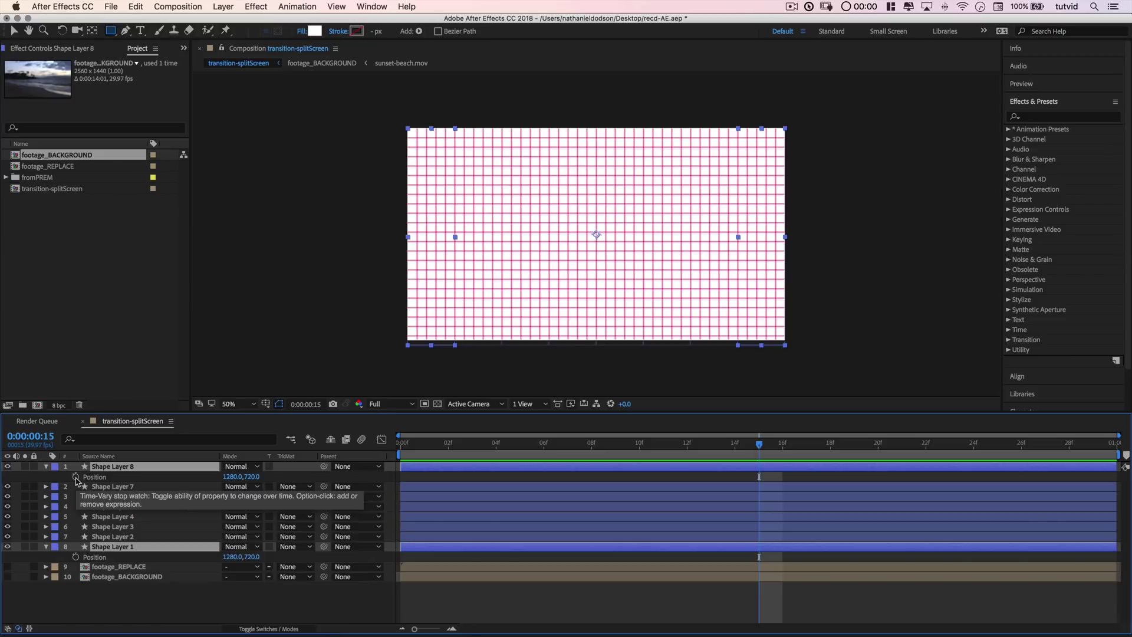
pyautogui.click(77, 476)
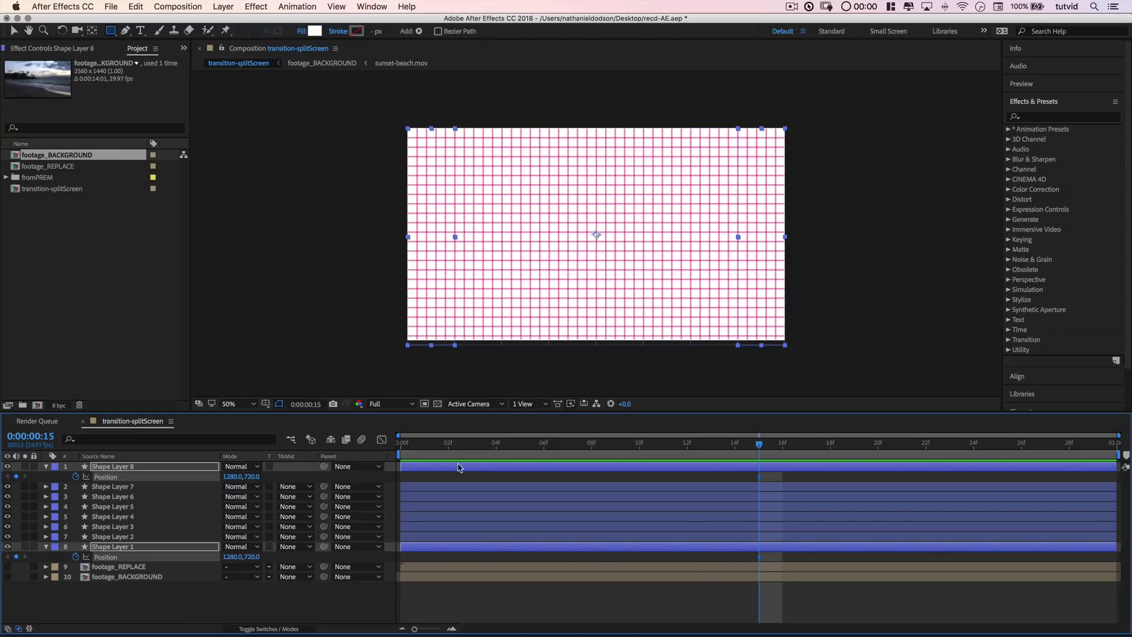
# - At frame 0, move the two outermost bars above the composition by setting their Y position to -760
pyautogui.click(401, 444)
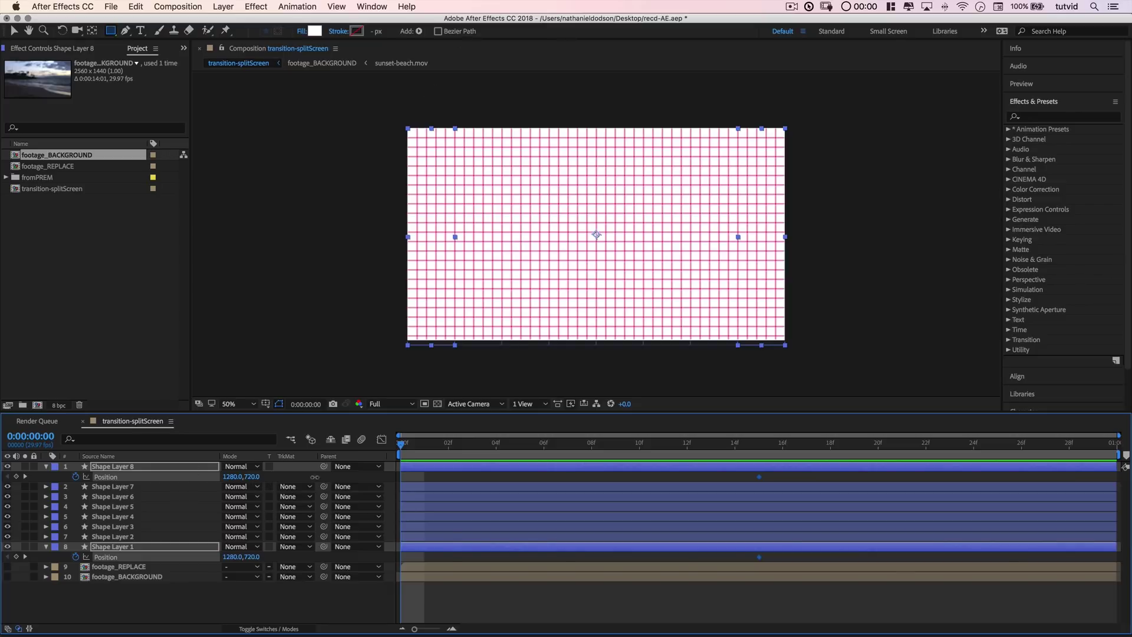
pyautogui.moveTo(252, 475); pyautogui.dragTo(5, 474)
pyautogui.moveTo(200, 476); pyautogui.dragTo(35, 476)
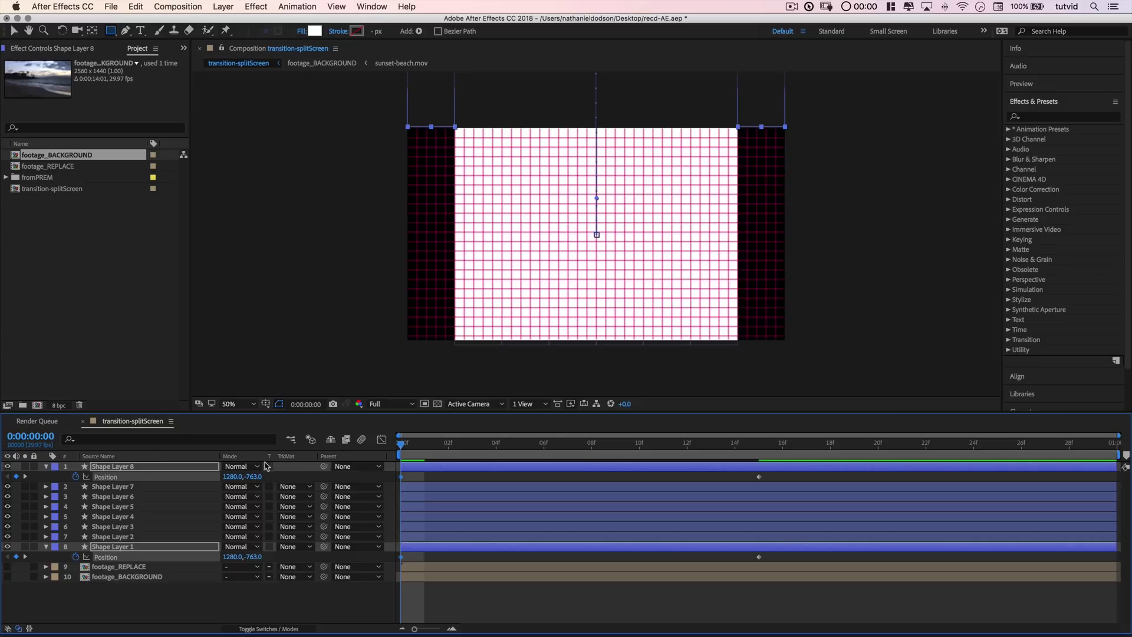
pyautogui.click(253, 476)
pyautogui.press('Tab')
# - Preview the outer bars' slide-in animation and check the composition's frame rate in the Composition Settings
pyautogui.moveTo(403, 439)
pyautogui.mouseDown()
pyautogui.moveTo(443, 439)
pyautogui.moveTo(401, 439)
pyautogui.mouseUp()
pyautogui.press('space')
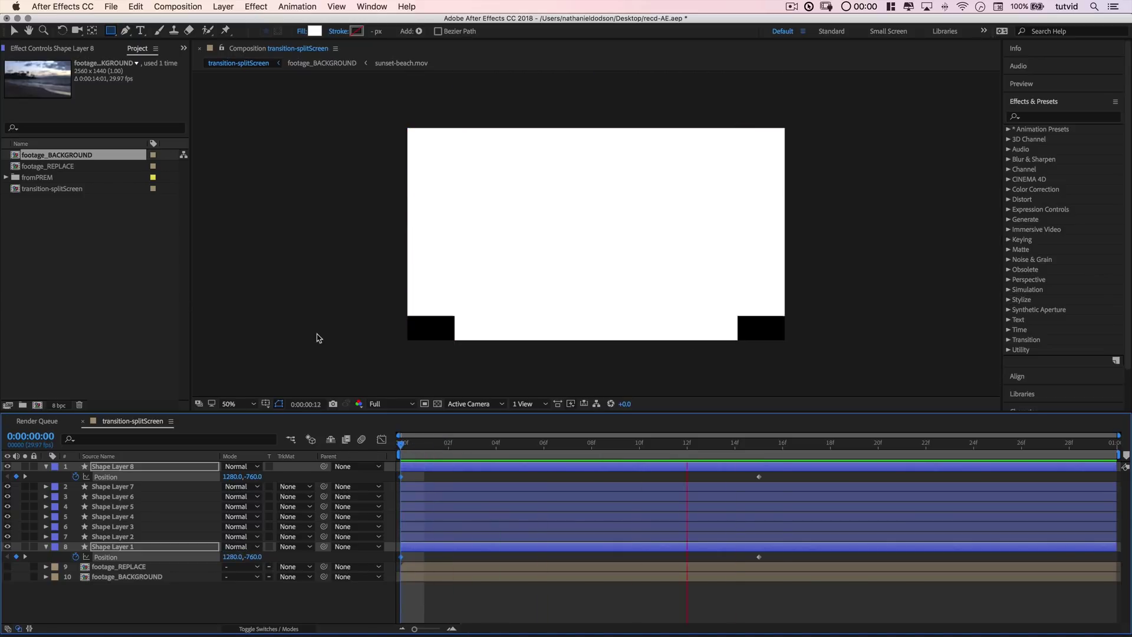
pyautogui.press('space')
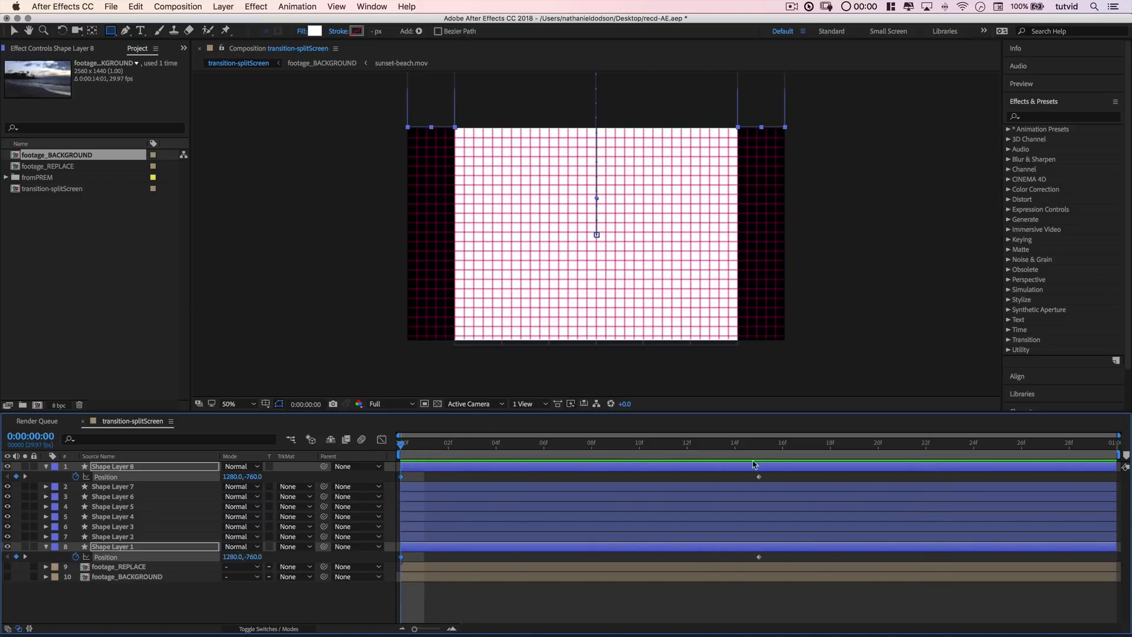
pyautogui.click(178, 6)
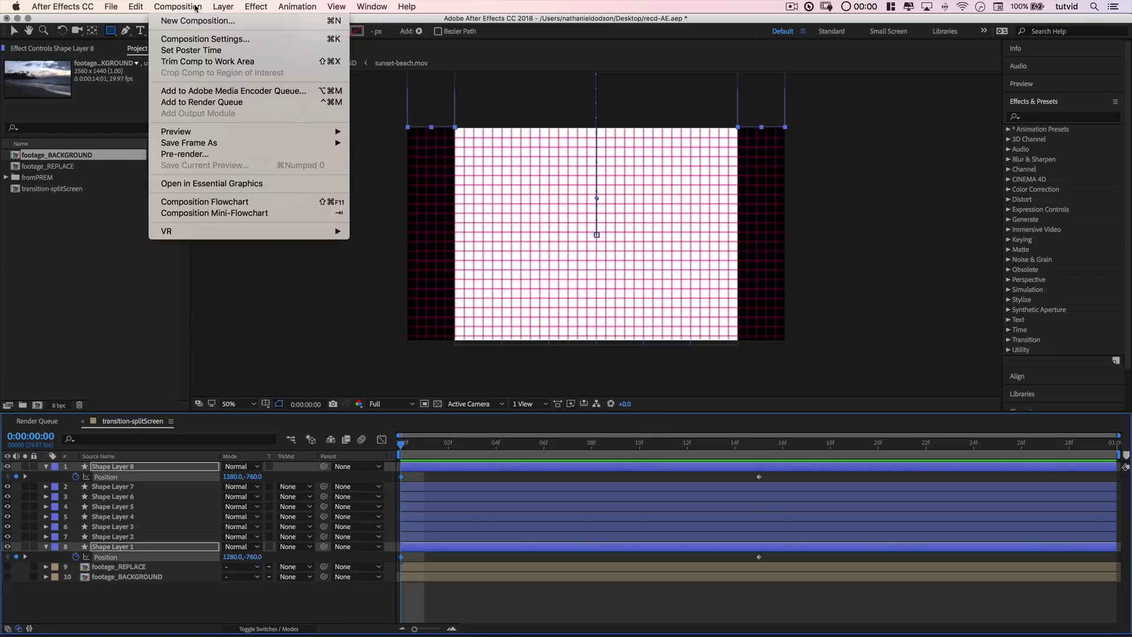
pyautogui.click(199, 35)
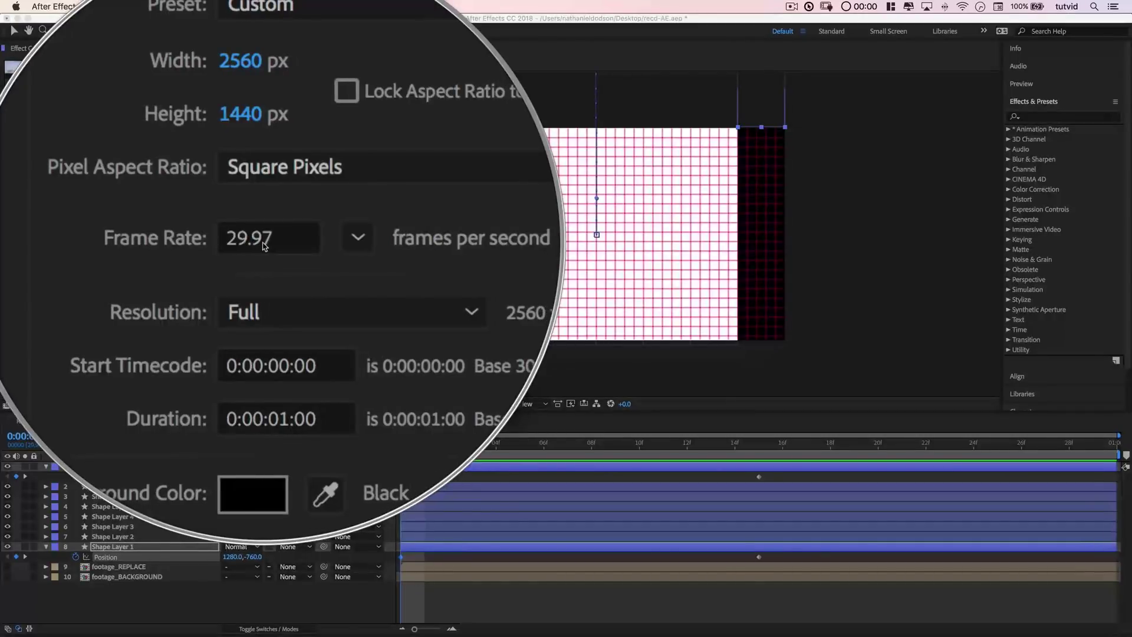
pyautogui.click(487, 392)
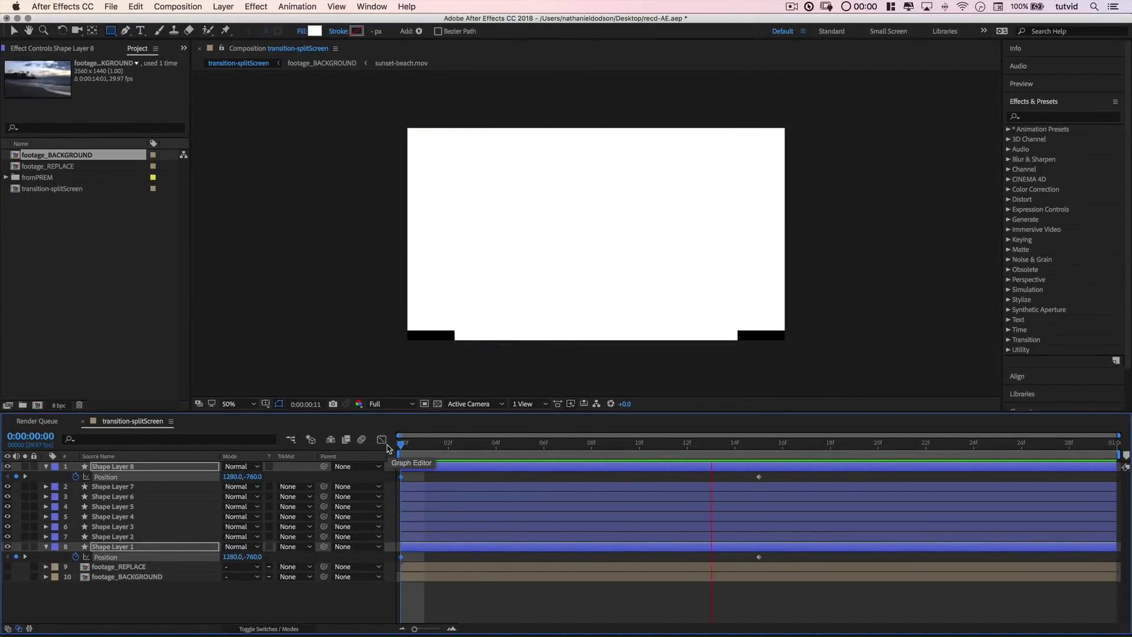
# - Apply Easy Ease to the outer bars' Position keyframes and preview the eased animation
pyautogui.click(902, 442)
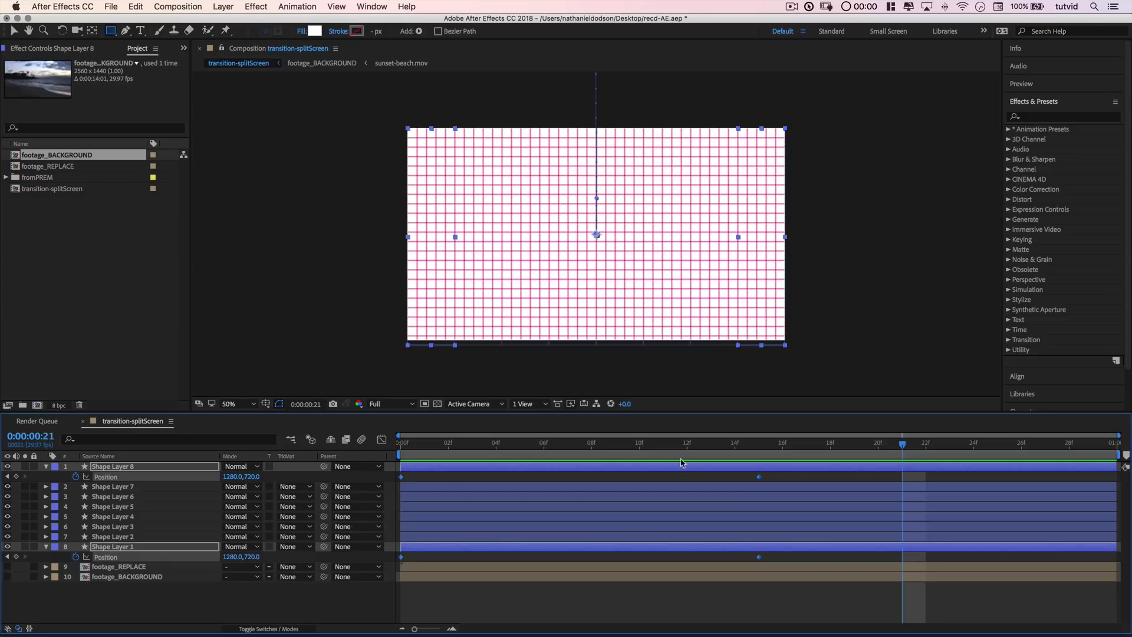
pyautogui.press('F9')
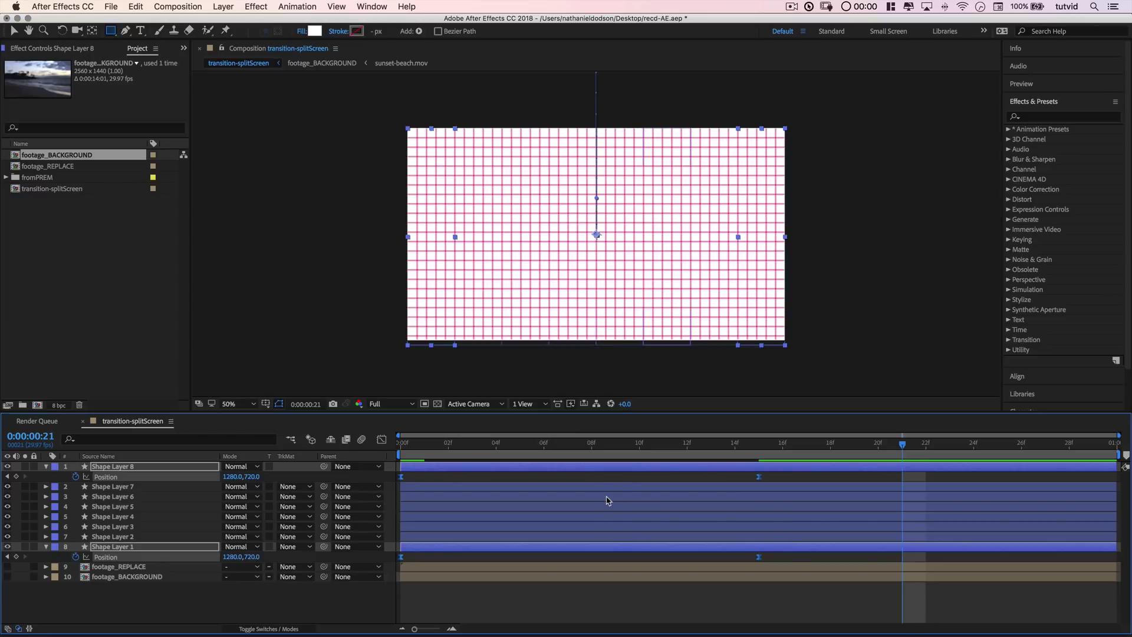
pyautogui.click(419, 439)
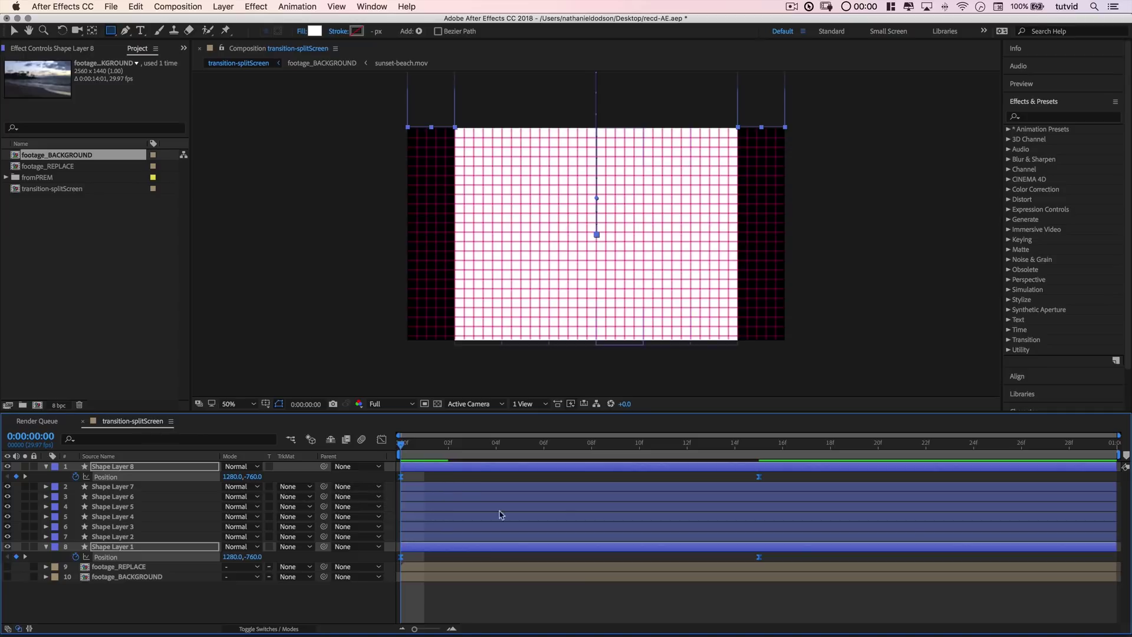
pyautogui.press('space')
pyautogui.press('space')
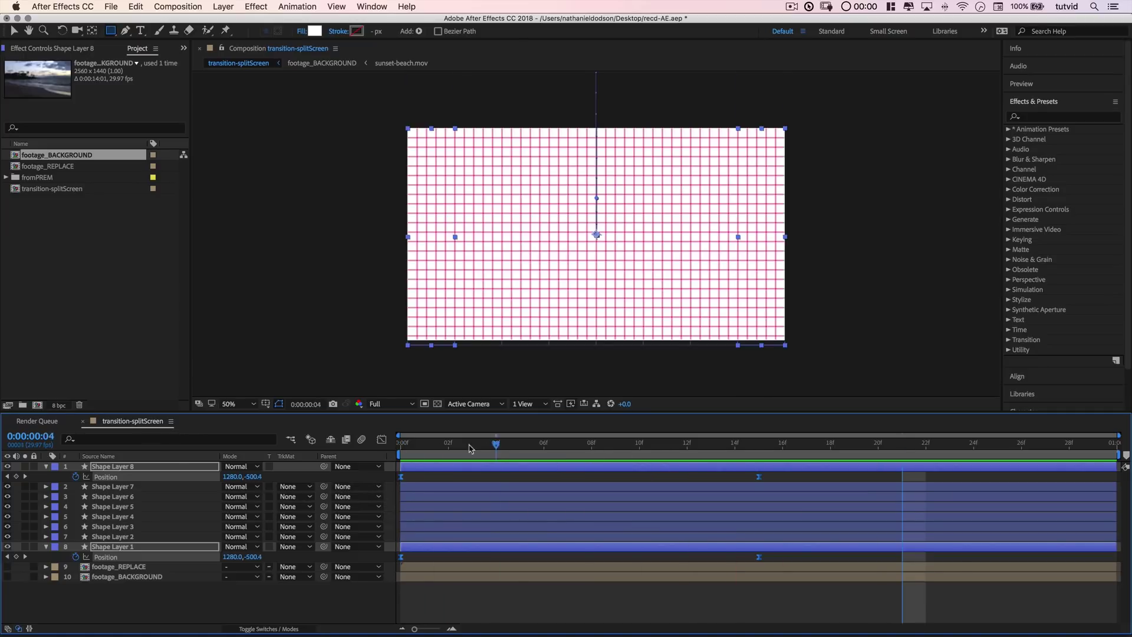
pyautogui.press('space')
pyautogui.press('space')
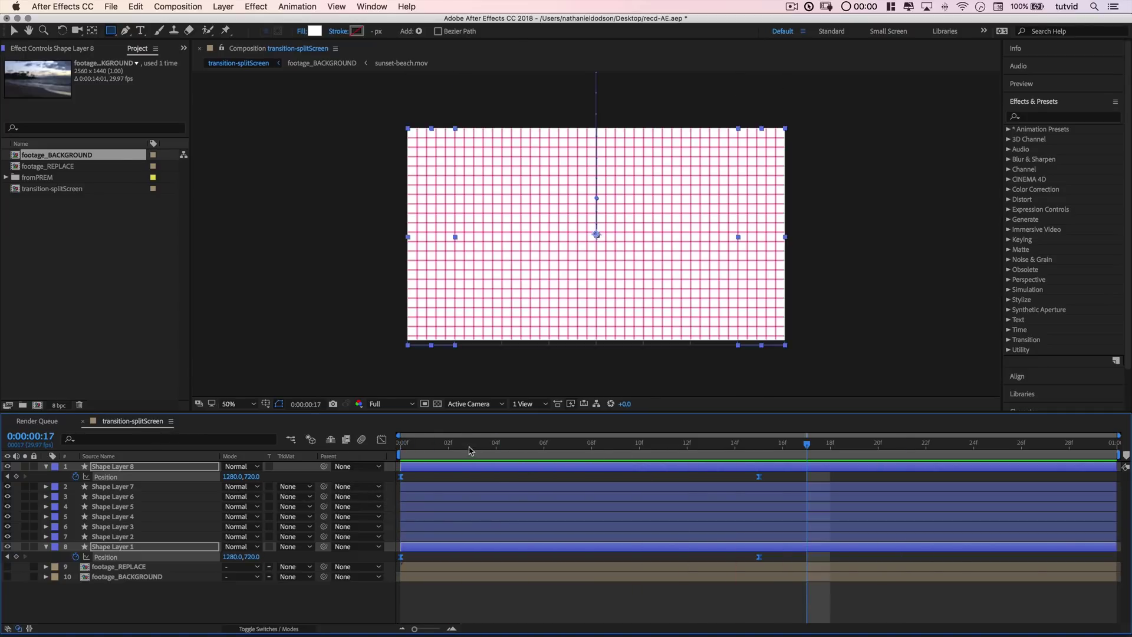
# - Reveal Position on Shape Layer 2 and Shape Layer 7 and set Position keyframes on both at frame 19
pyautogui.click(402, 442)
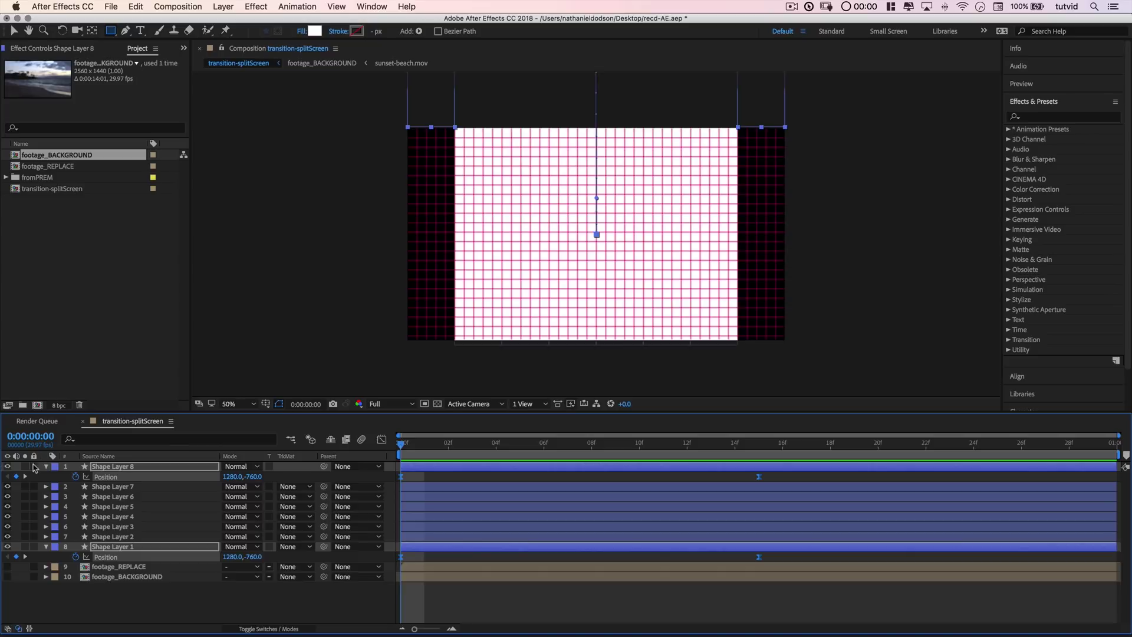
pyautogui.click(142, 536)
pyautogui.keyDown('super'); pyautogui.click(137, 486); pyautogui.keyUp('super')
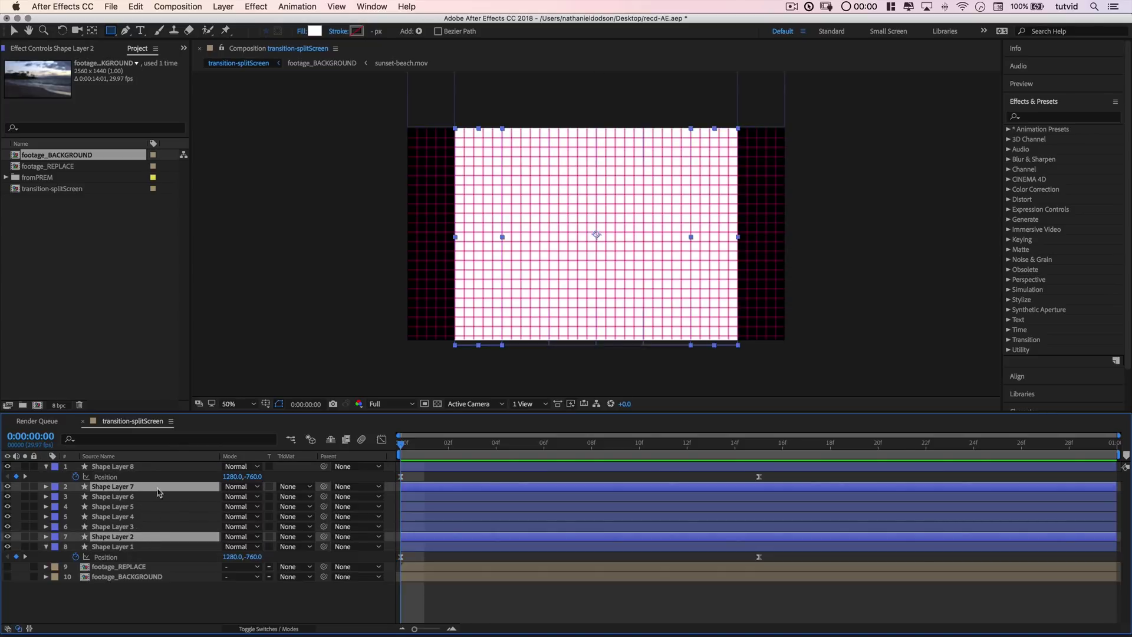
pyautogui.press('p')
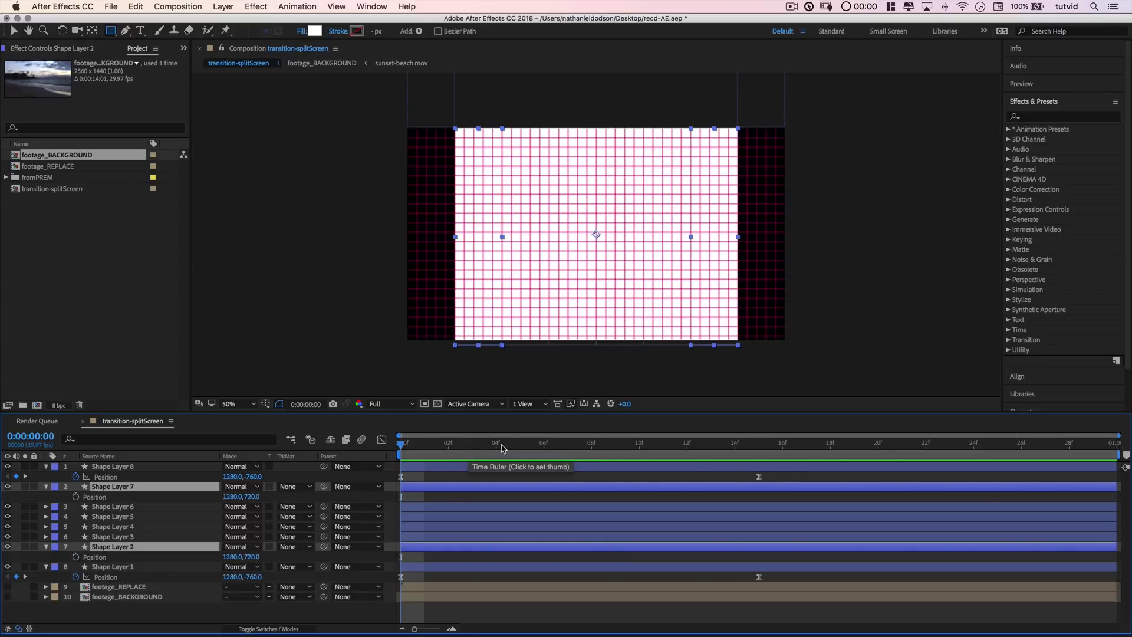
pyautogui.click(818, 448)
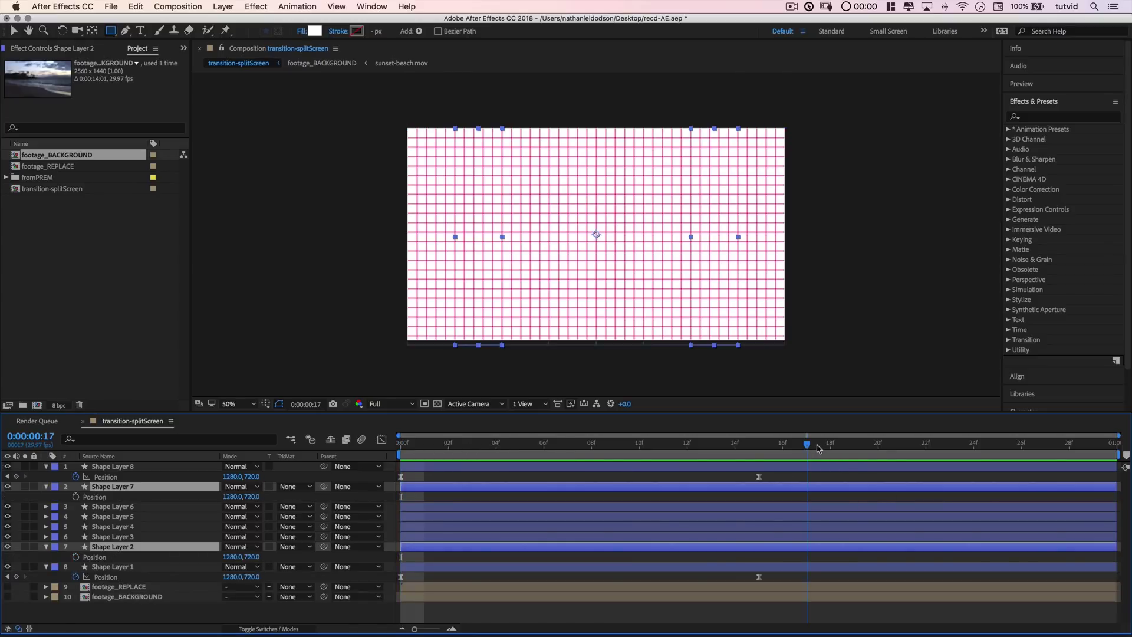
pyautogui.click(854, 447)
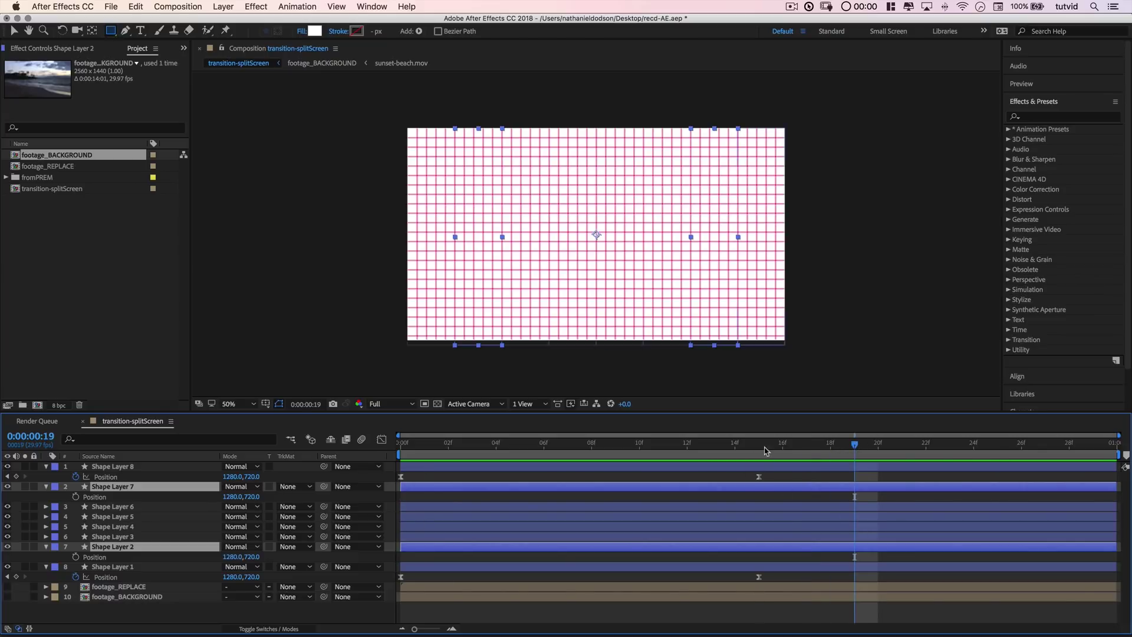
pyautogui.click(75, 496)
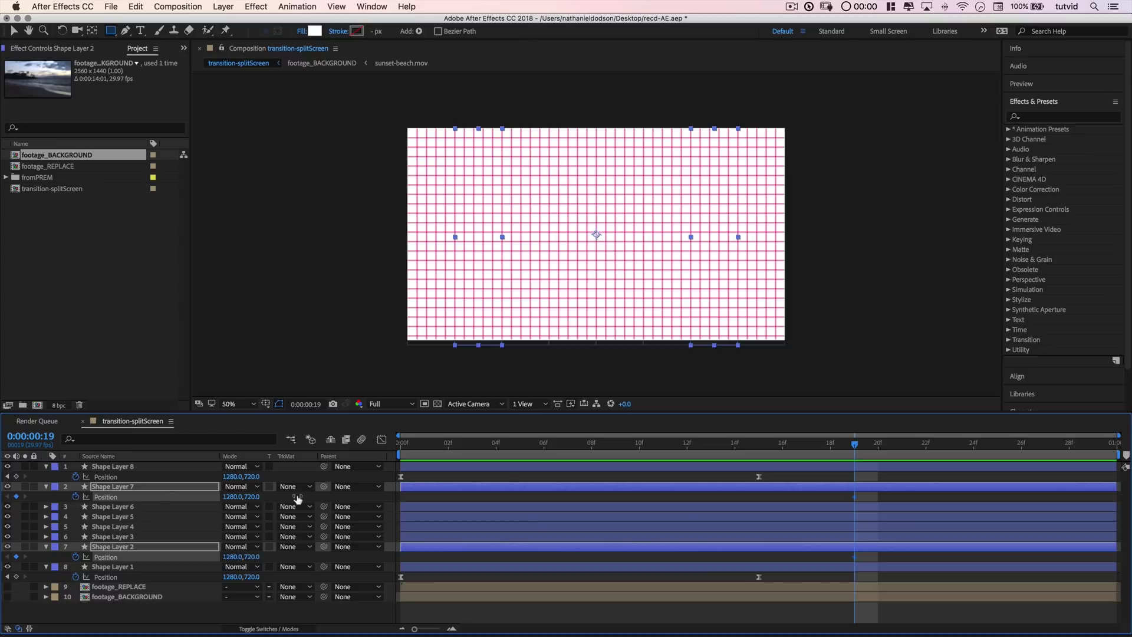
# - At frame 4, set the Y position of Shape Layer 2 and Shape Layer 7 to -760
pyautogui.click(495, 444)
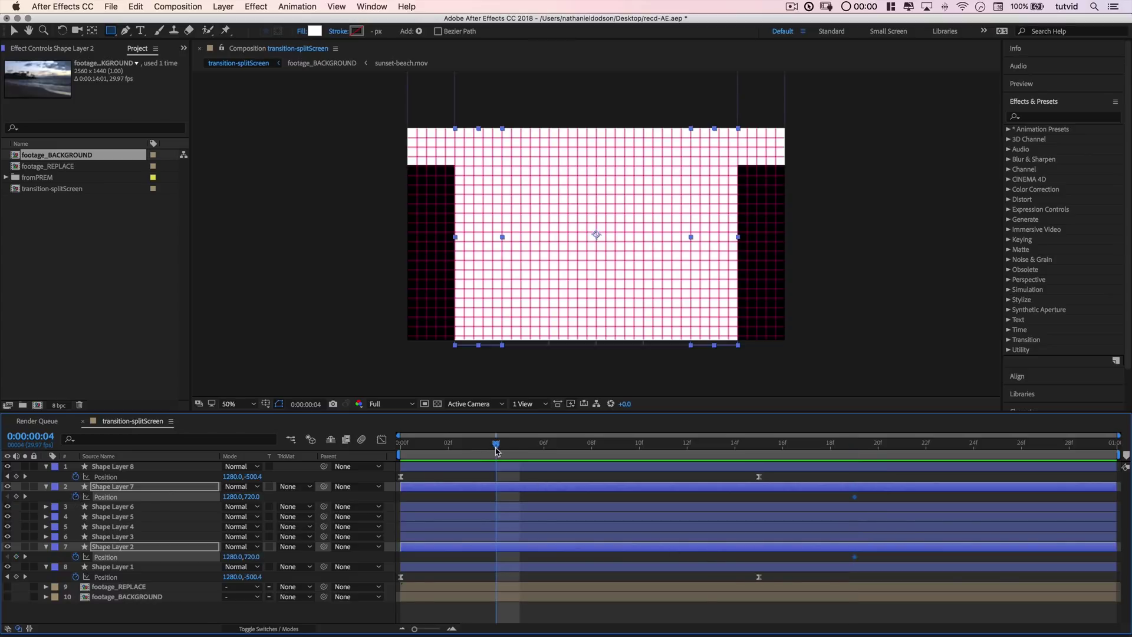
pyautogui.click(252, 495)
pyautogui.press('Return')
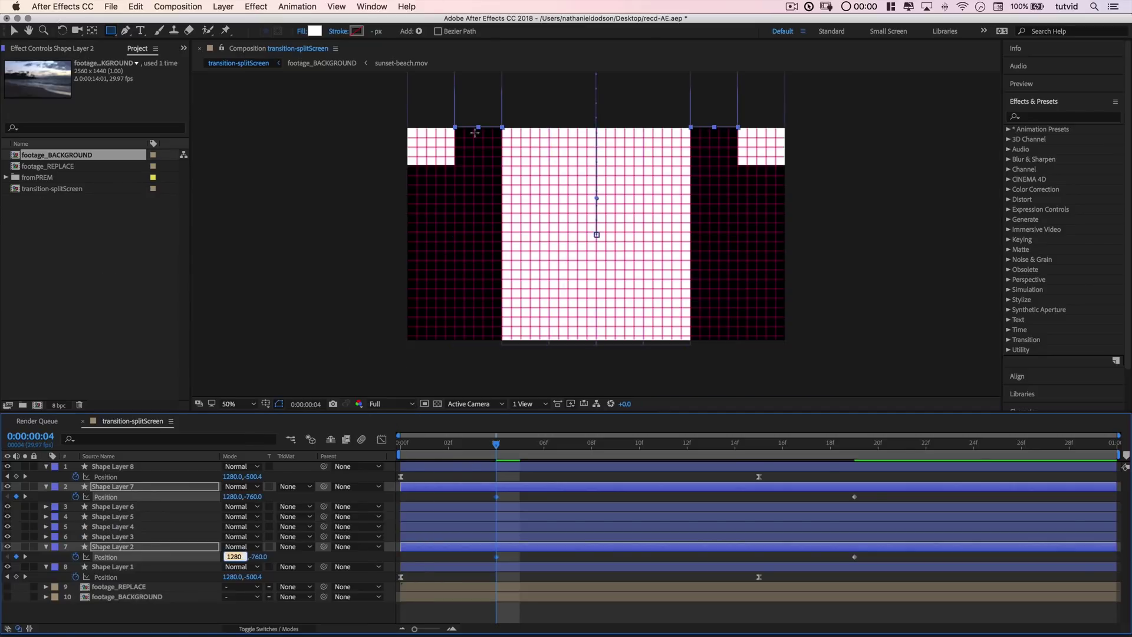
# - Apply Easy Ease to the Position keyframes of Shape Layer 2 and Shape Layer 7 and preview the animation
pyautogui.click(855, 496)
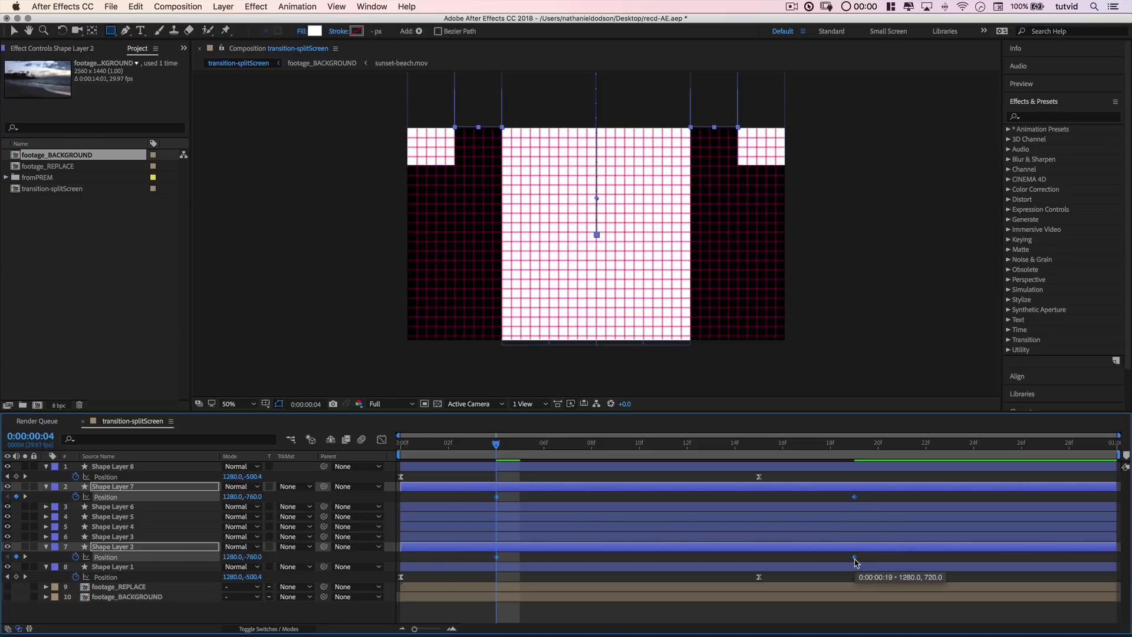
pyautogui.press('F9')
pyautogui.moveTo(434, 446); pyautogui.dragTo(389, 455)
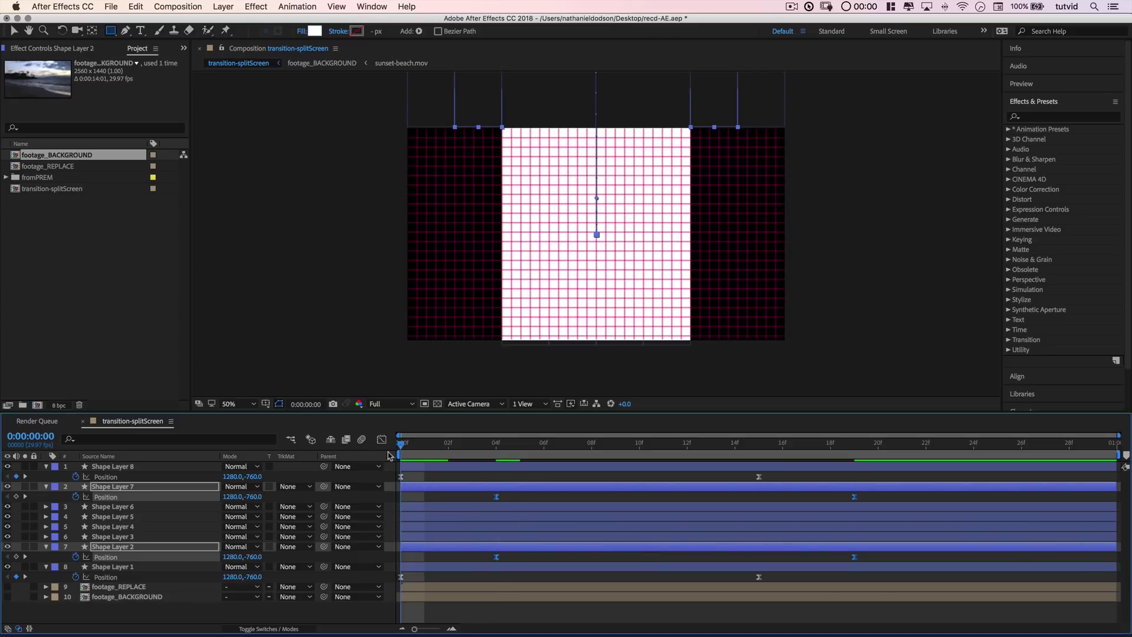
pyautogui.press('space')
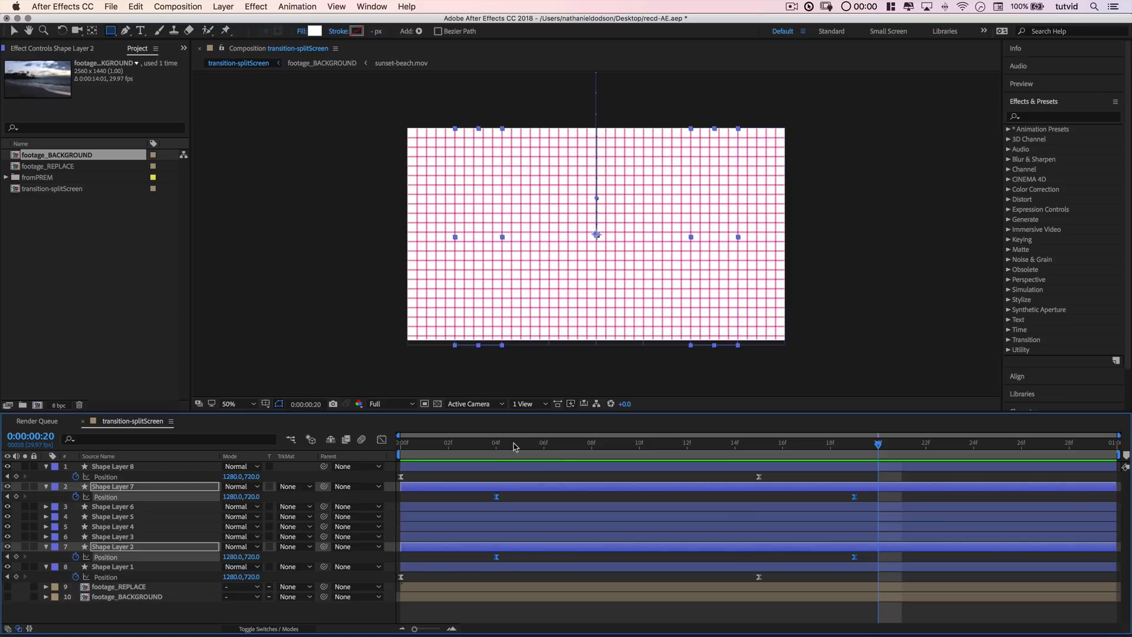
pyautogui.press('space')
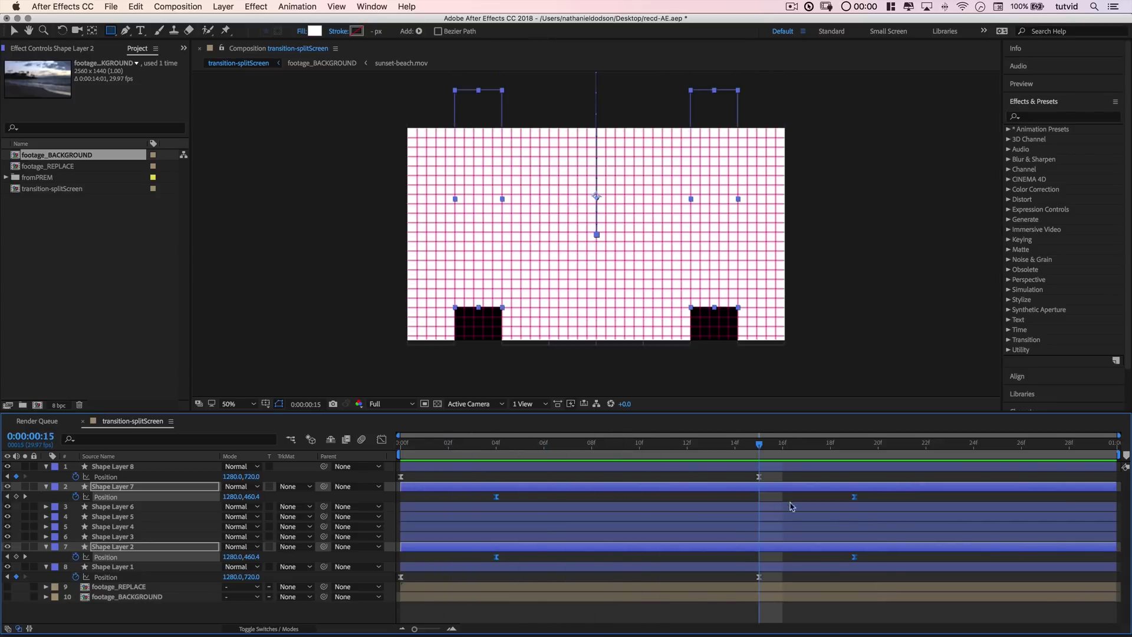
# - Move the ending Position keyframes of Shape Layer 7 and Shape Layer 2 to frame 16
pyautogui.click(849, 497)
pyautogui.click(854, 496)
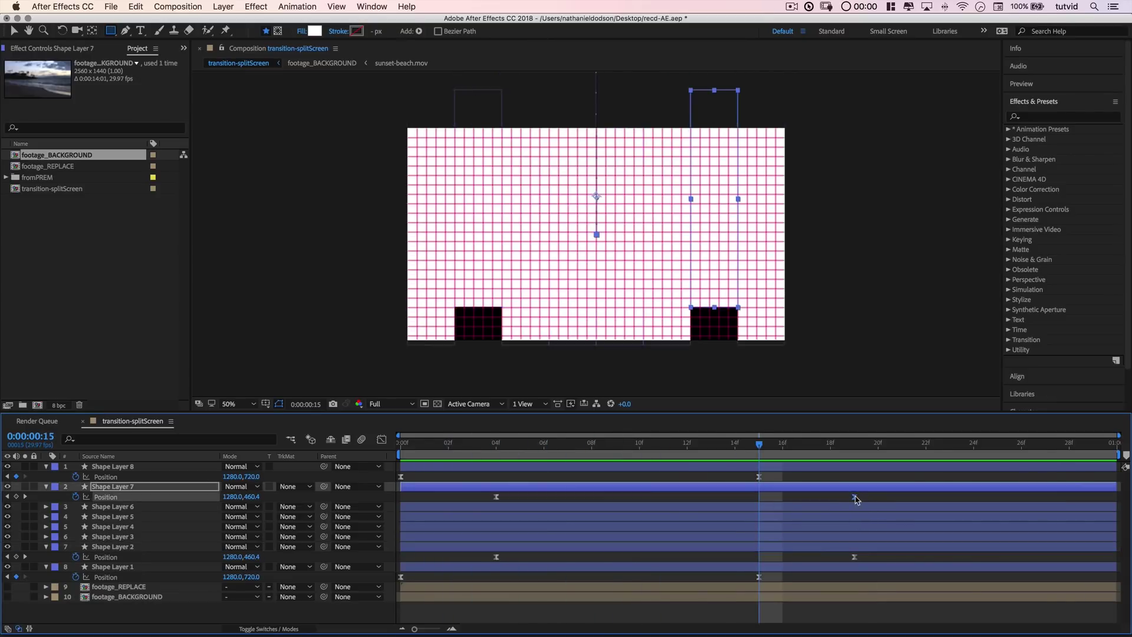
pyautogui.keyDown('shift'); pyautogui.click(854, 556); pyautogui.keyUp('shift')
pyautogui.moveTo(854, 497); pyautogui.dragTo(785, 501)
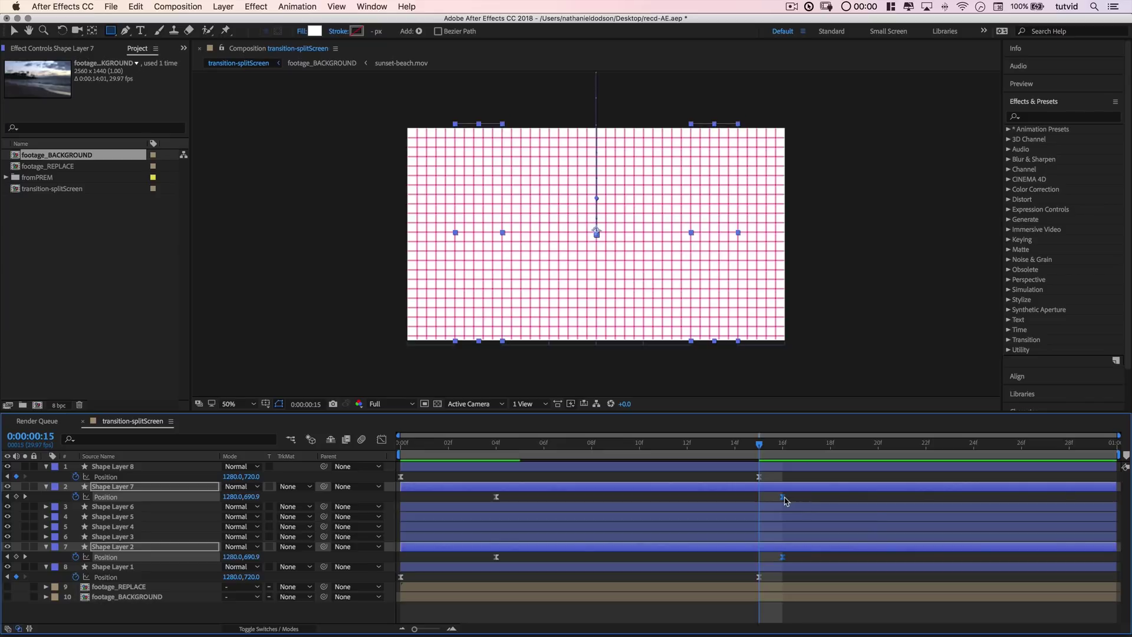
# - Preview the retimed slide-in of the outer two bar pairs from the first frame
pyautogui.click(777, 443)
pyautogui.moveTo(768, 443); pyautogui.dragTo(273, 328)
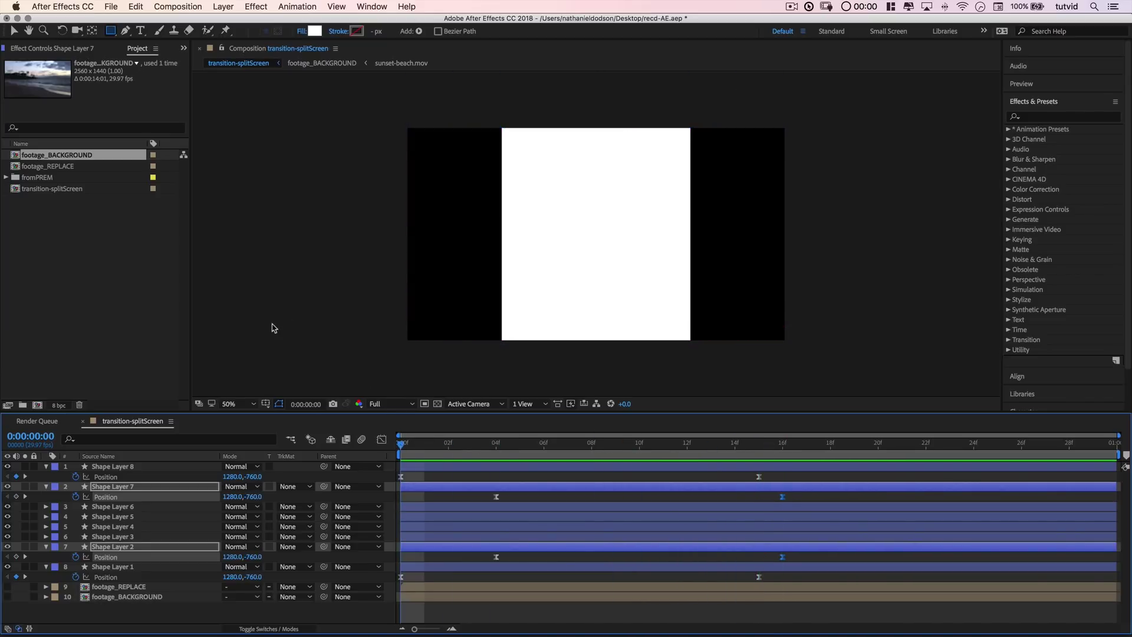
pyautogui.press('space')
pyautogui.press('space')
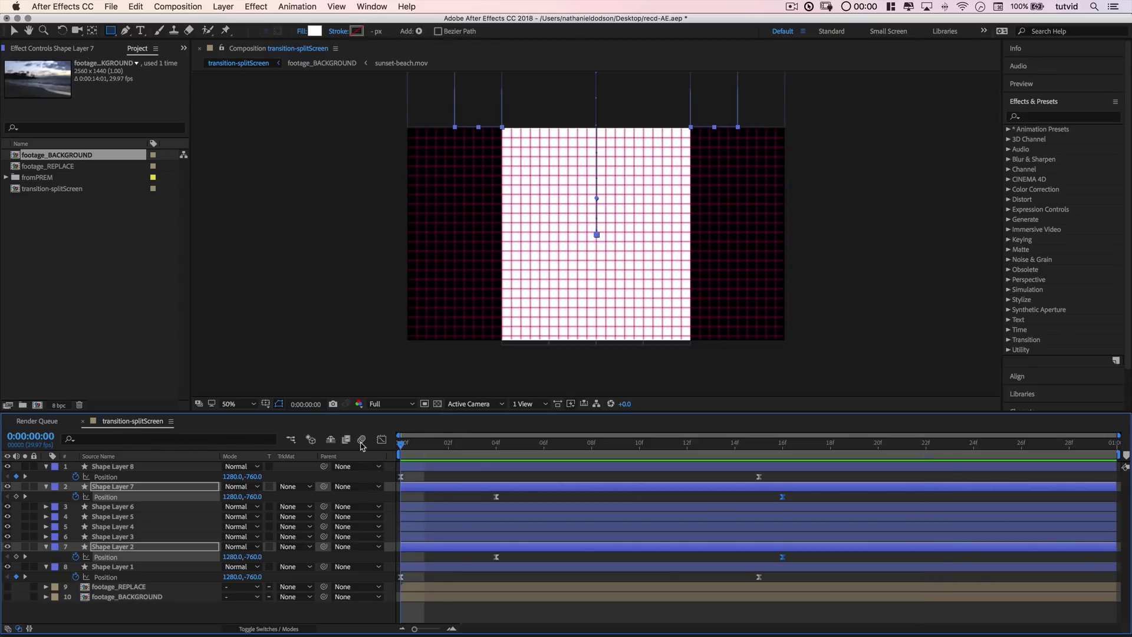
pyautogui.press('space')
pyautogui.press('space')
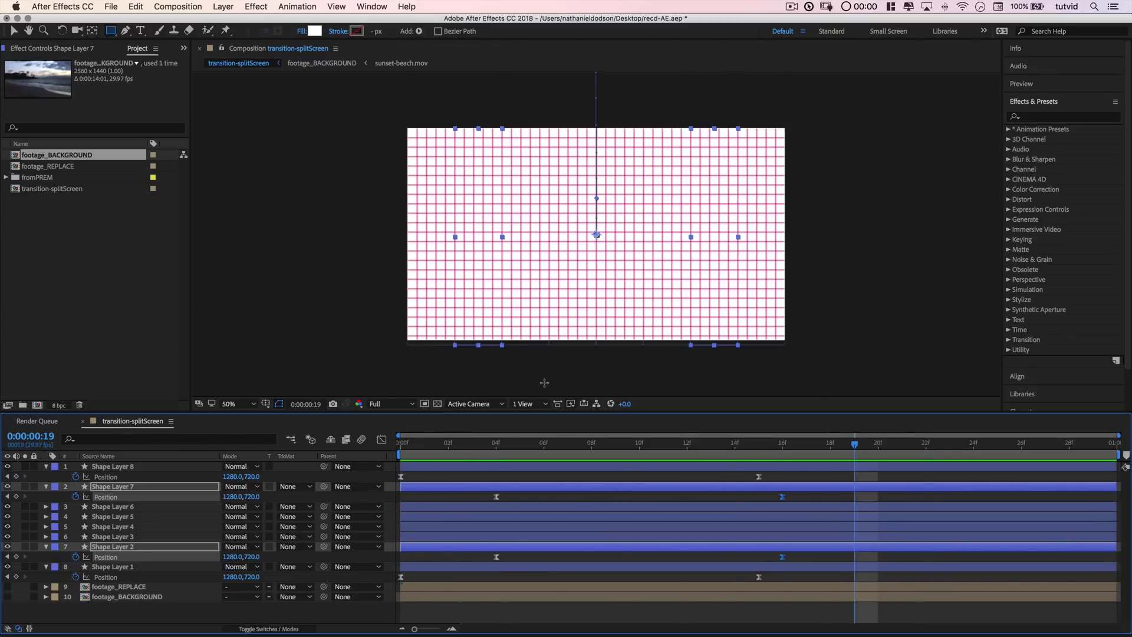
# - Reveal Position on Shape Layer 3 and Shape Layer 6 and set Position keyframes on both at frame 17
pyautogui.click(127, 537)
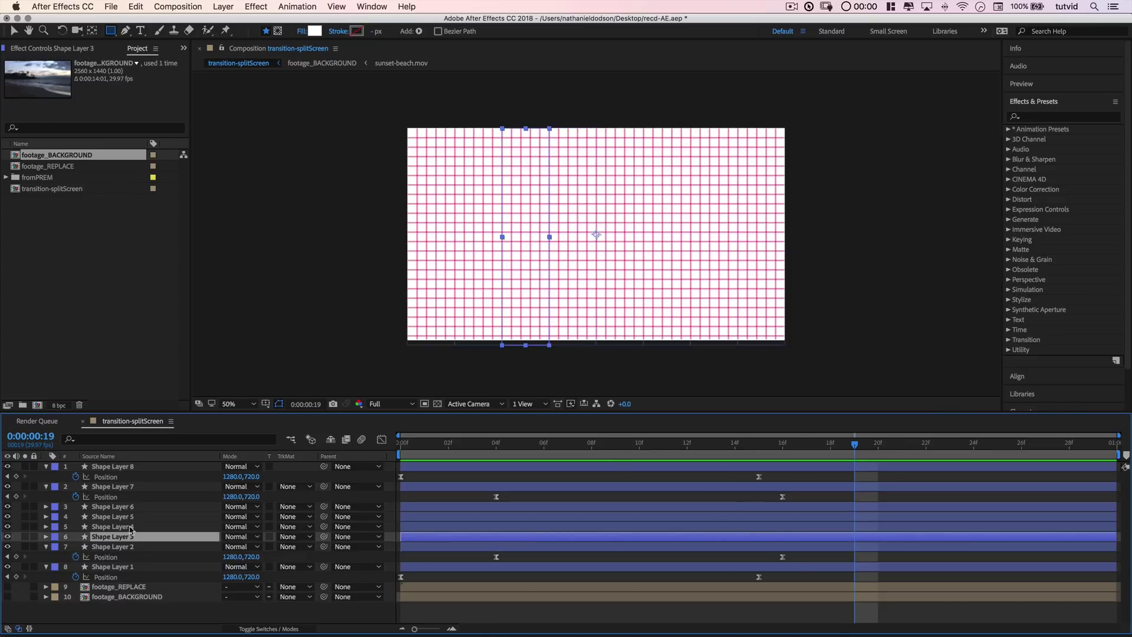
pyautogui.keyDown('super'); pyautogui.click(129, 507); pyautogui.keyUp('super')
pyautogui.hotkey('alt', 'shift', 'p')
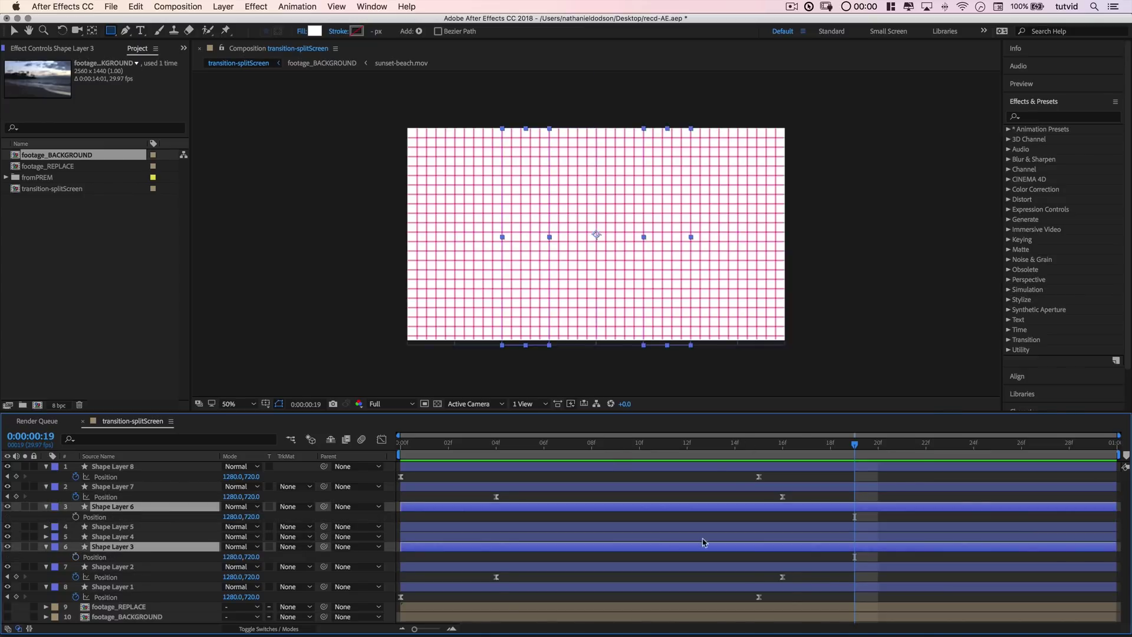
pyautogui.moveTo(818, 441)
pyautogui.mouseDown()
pyautogui.moveTo(783, 447)
pyautogui.moveTo(806, 446)
pyautogui.mouseUp()
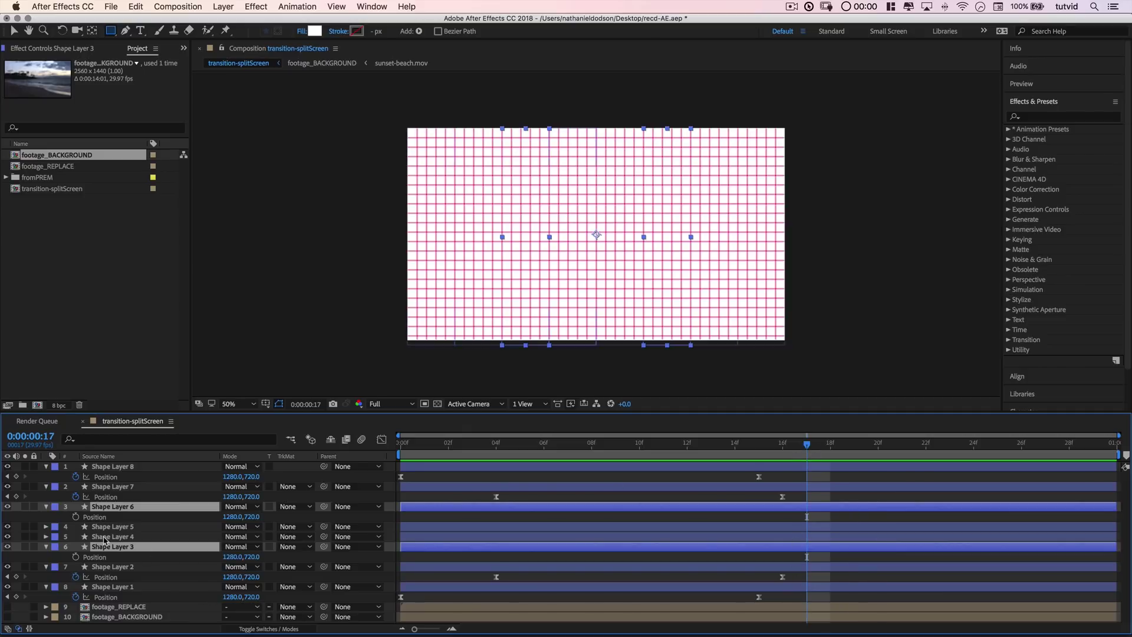
pyautogui.click(76, 517)
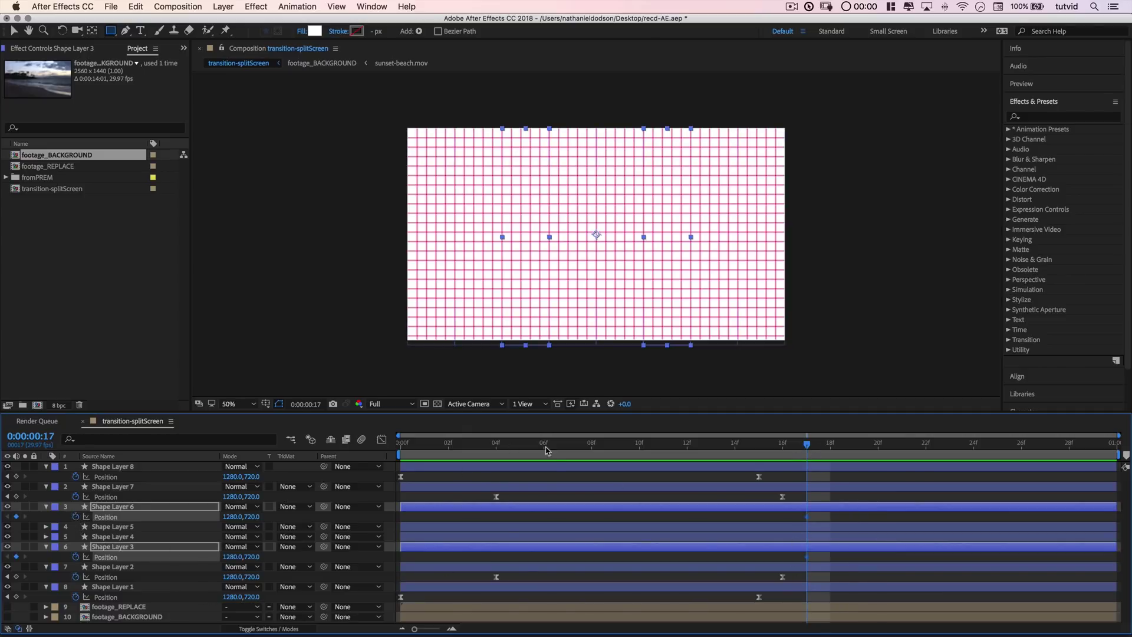
# - At frame 6, set the Y position of Shape Layer 3 and Shape Layer 6 to -760
pyautogui.moveTo(548, 453)
pyautogui.mouseDown()
pyautogui.moveTo(530, 448)
pyautogui.moveTo(543, 448)
pyautogui.mouseUp()
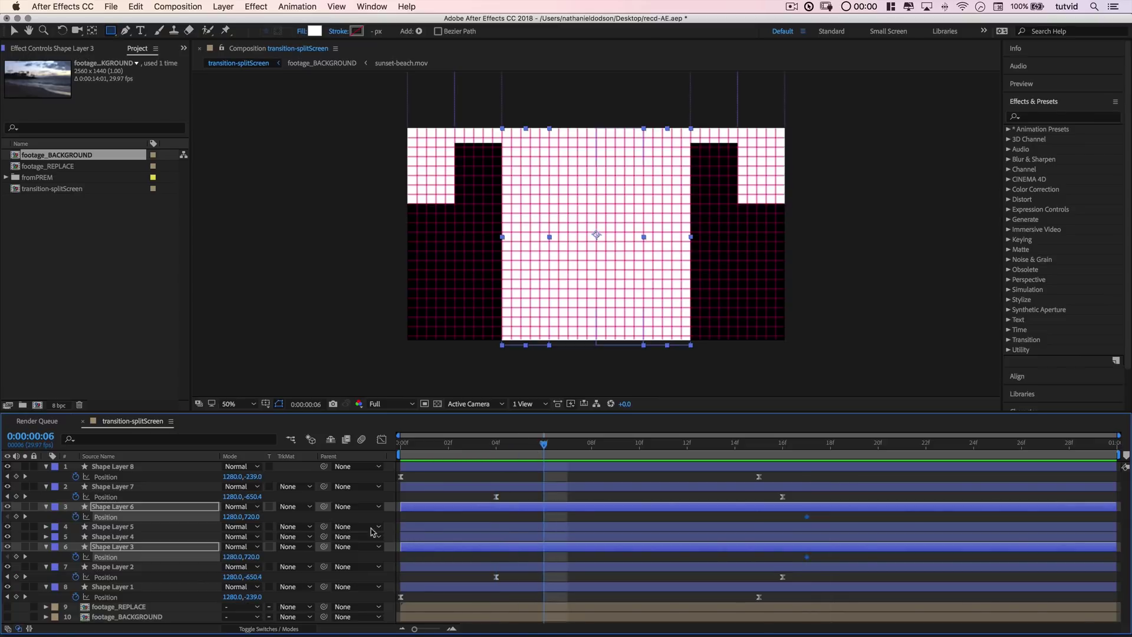
pyautogui.click(253, 516)
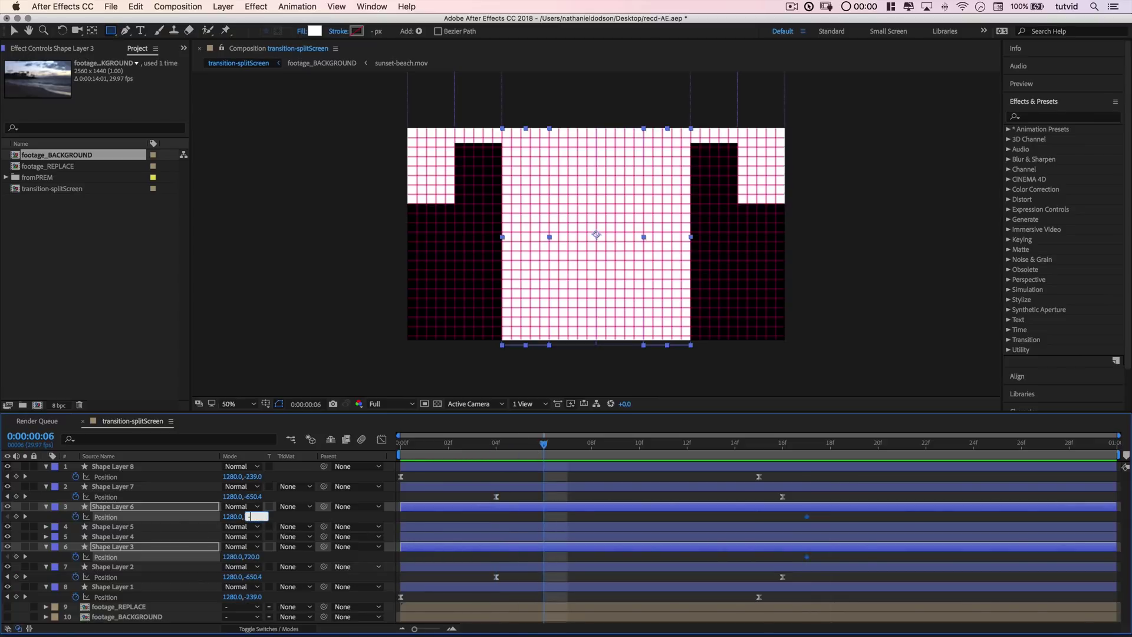
pyautogui.write('-760')
pyautogui.press('Tab')
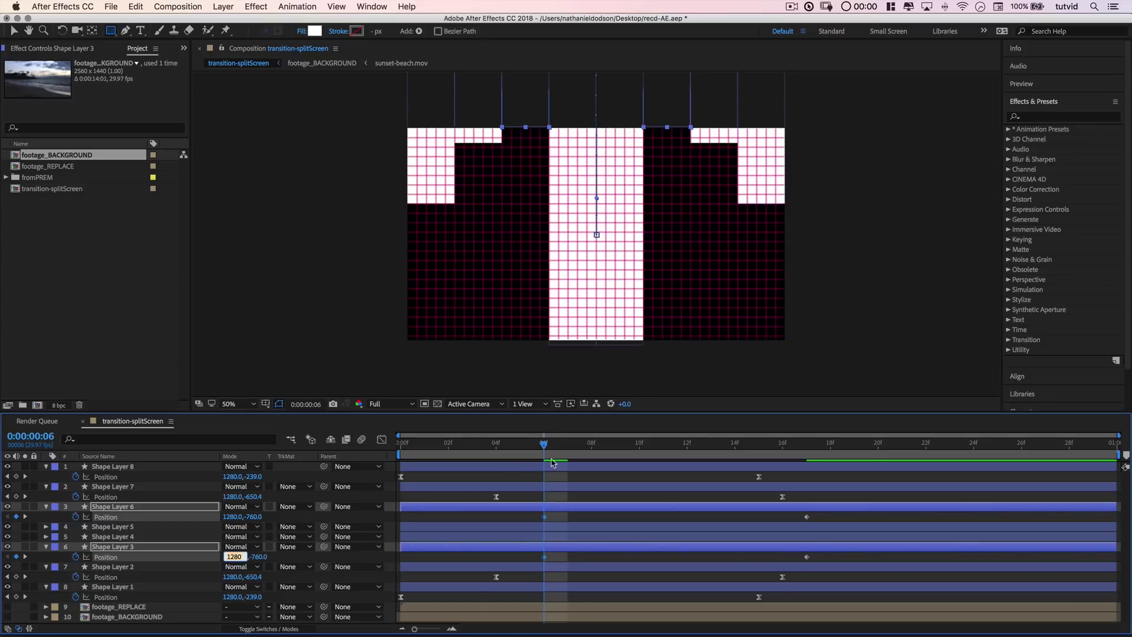
# - Apply Easy Ease to the Position keyframes of Shape Layer 3 and Shape Layer 6 and preview the staggered bars from the start
pyautogui.click(806, 516)
pyautogui.press('Home')
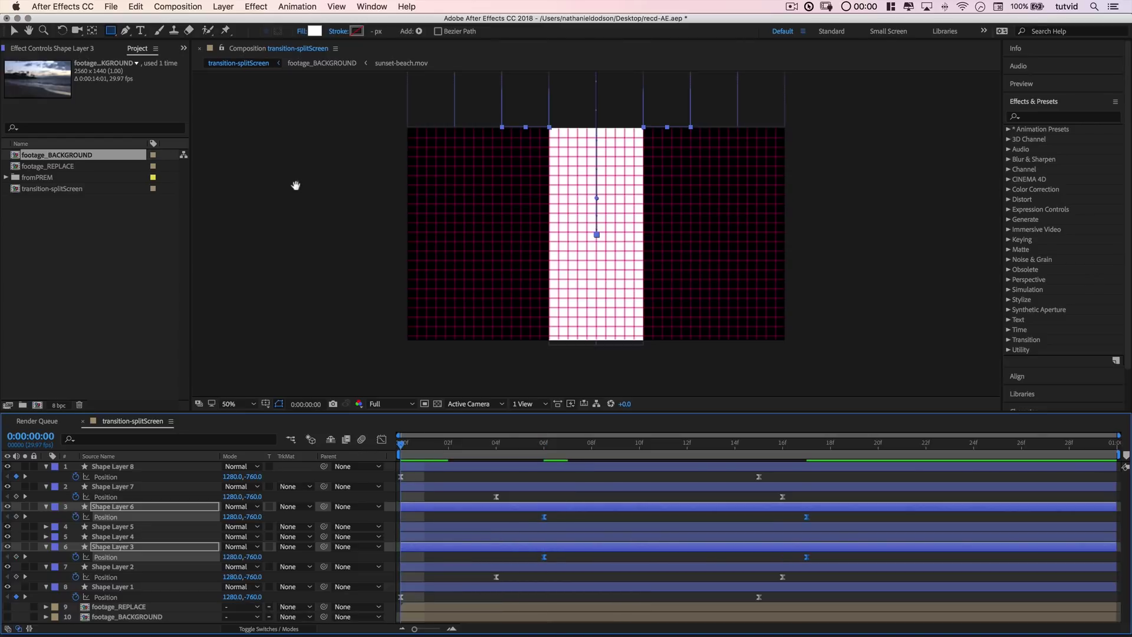
pyautogui.press('space')
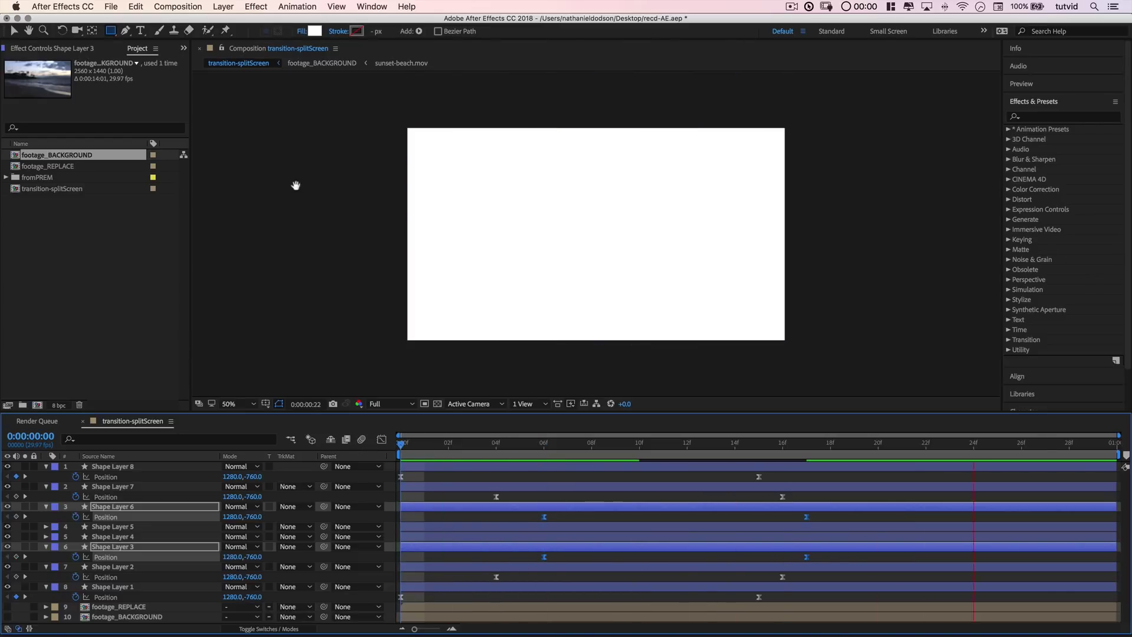
pyautogui.press('space')
pyautogui.press('space')
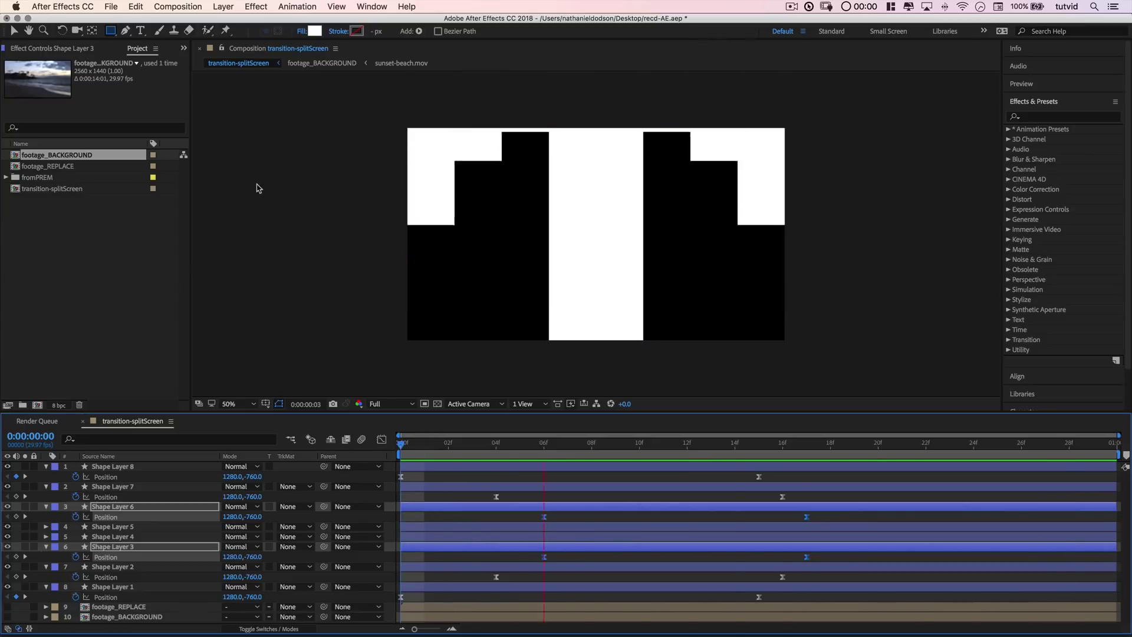
pyautogui.press('space')
pyautogui.press('Home')
pyautogui.press('space')
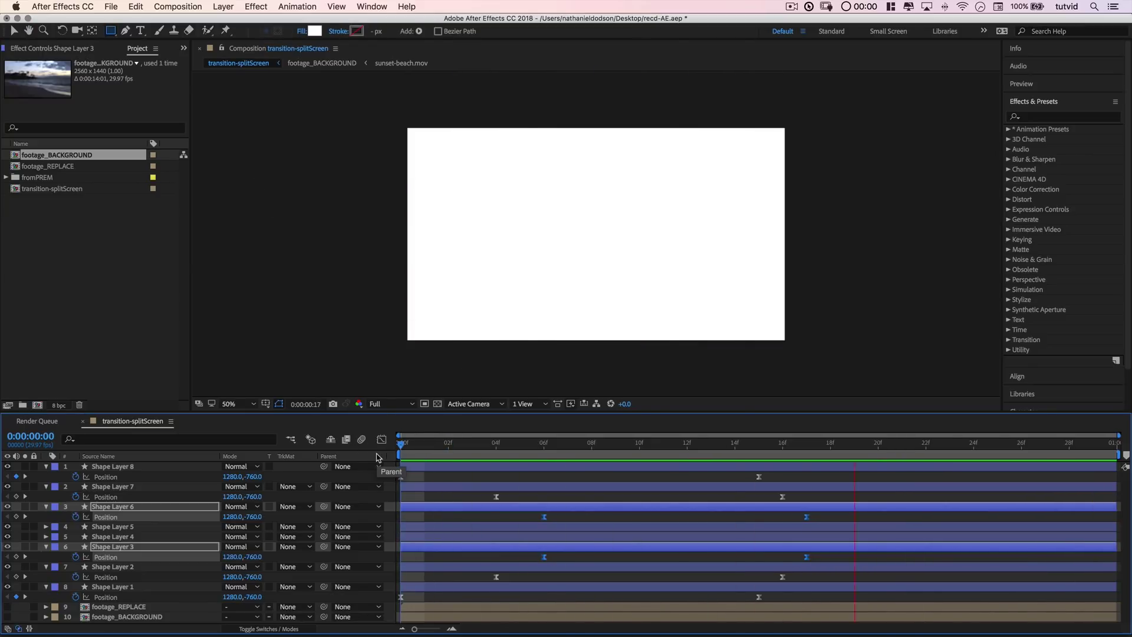
pyautogui.press('space')
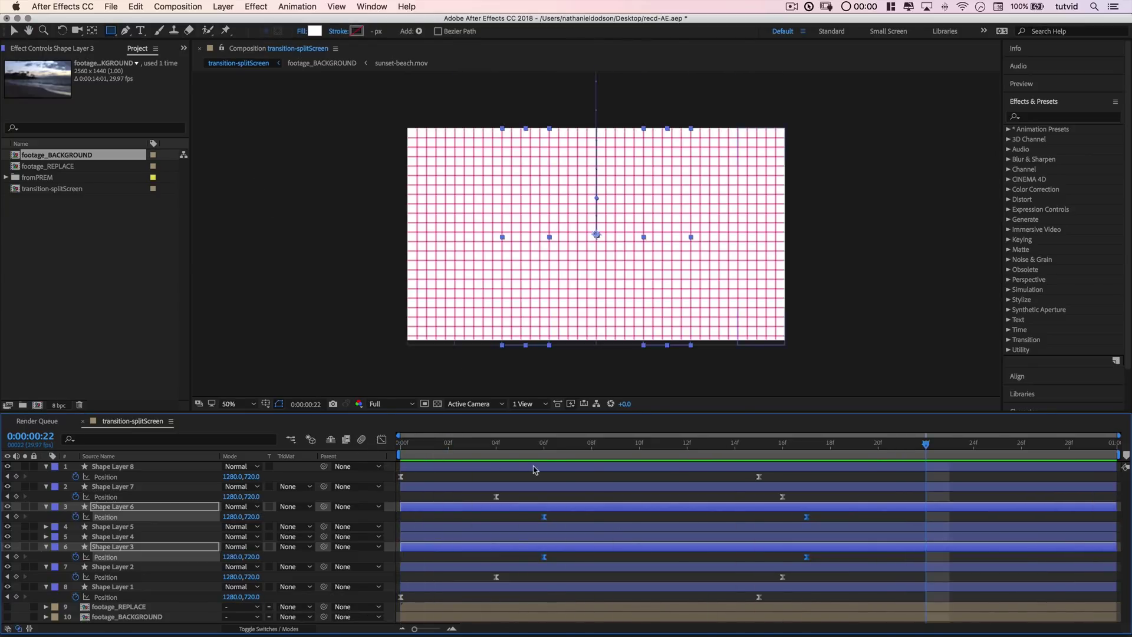
# - Reveal Position on Shape Layer 4 and Shape Layer 5 and set Position keyframes on both at frame 18
pyautogui.click(121, 536)
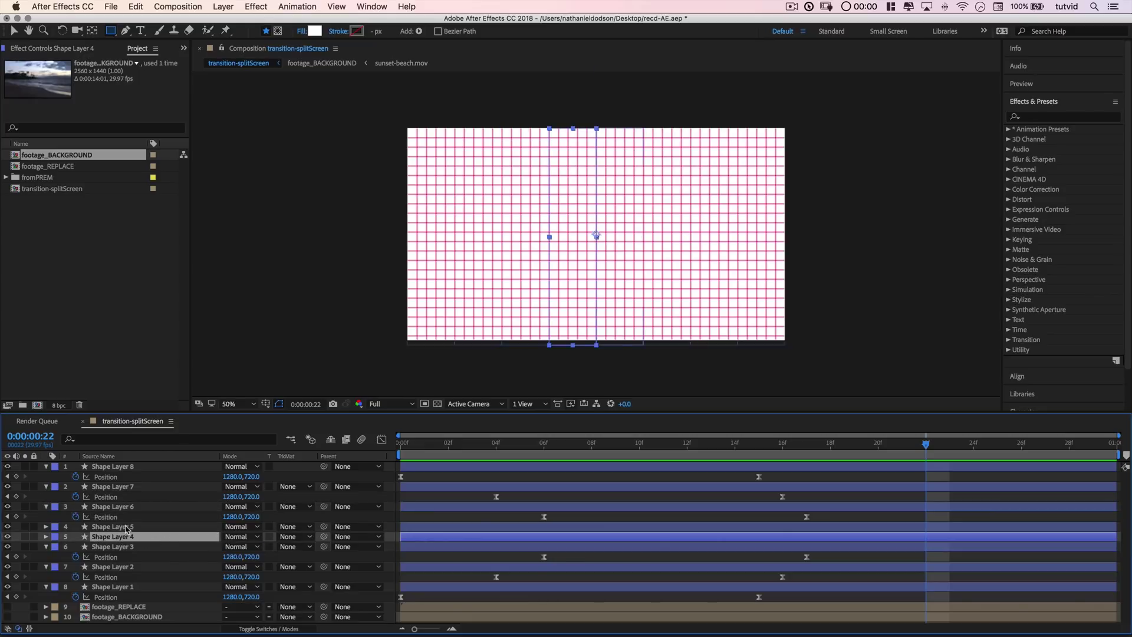
pyautogui.keyDown('shift'); pyautogui.click(126, 526); pyautogui.keyUp('shift')
pyautogui.press('p')
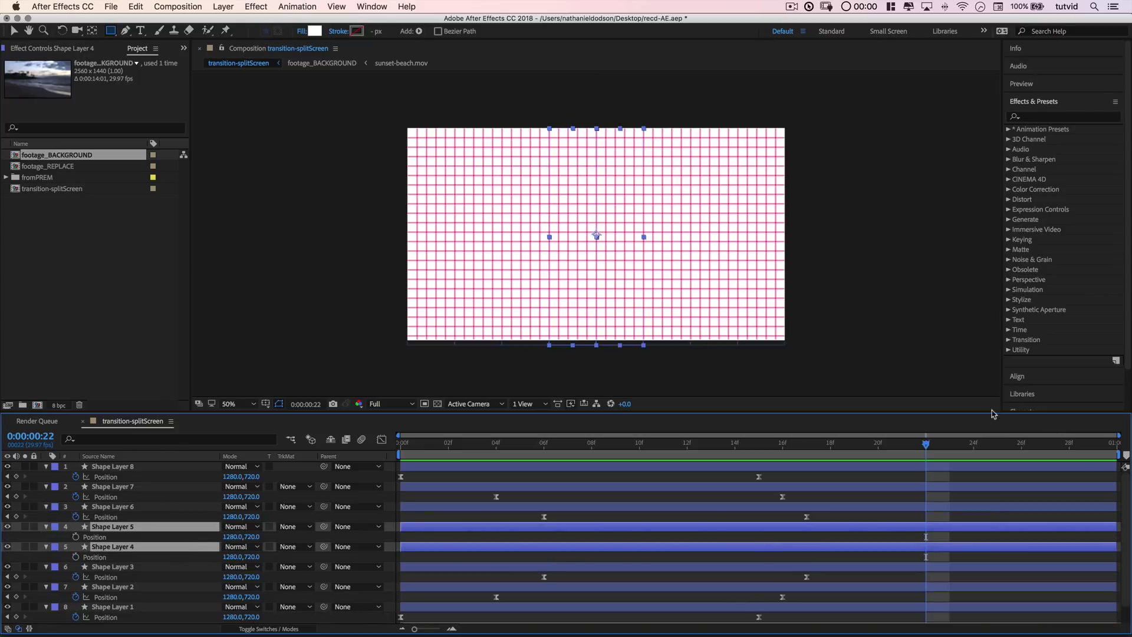
pyautogui.moveTo(806, 452); pyautogui.dragTo(828, 453)
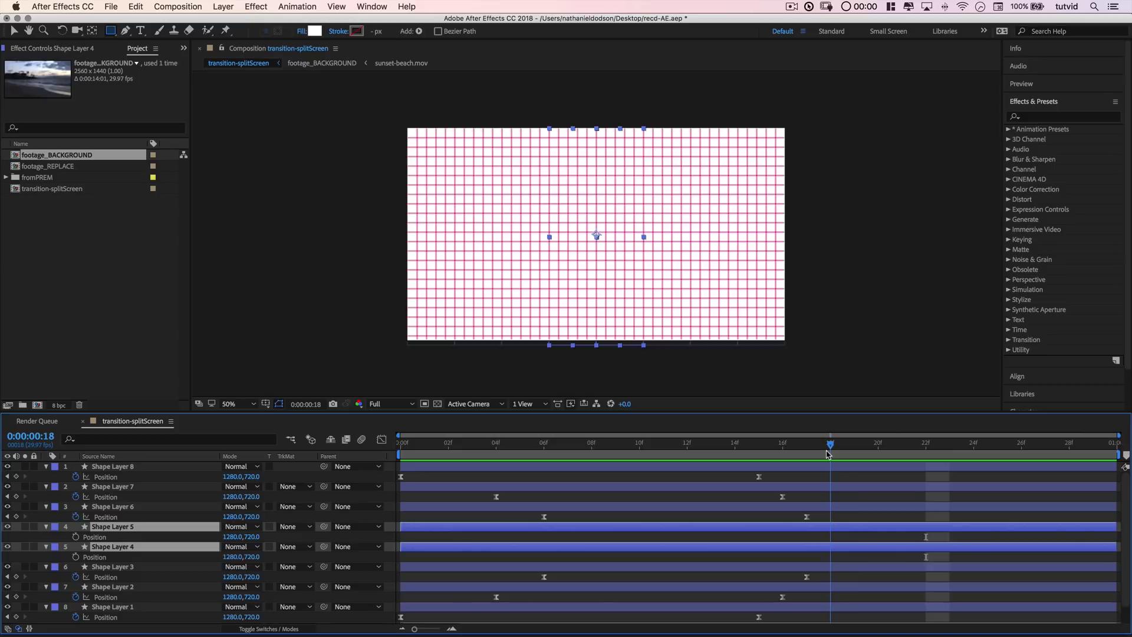
pyautogui.click(76, 537)
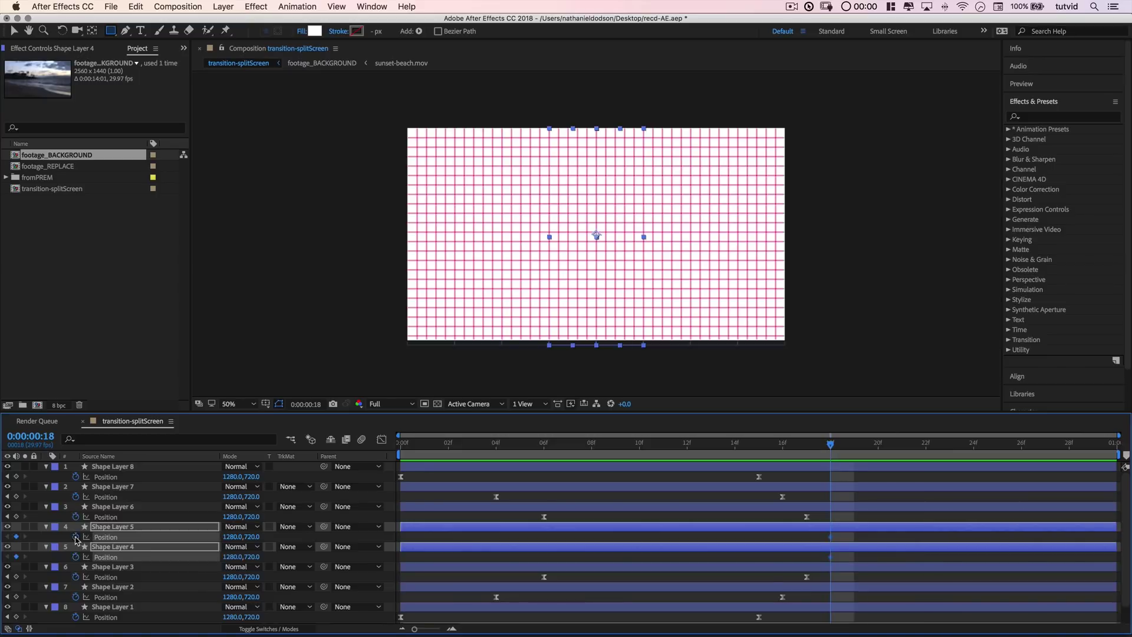
# - At frame 7, set the Y position of Shape Layer 4 and Shape Layer 5 to -760
pyautogui.moveTo(542, 448); pyautogui.dragTo(567, 447)
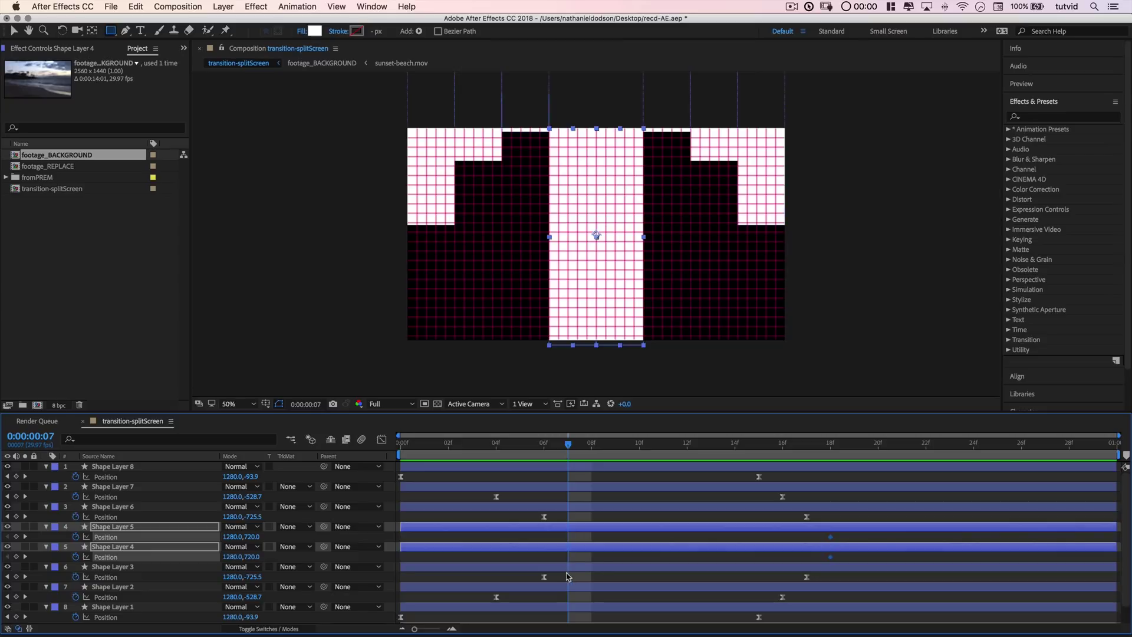
pyautogui.click(253, 537)
pyautogui.write('-760')
pyautogui.press('Tab')
pyautogui.press('Return')
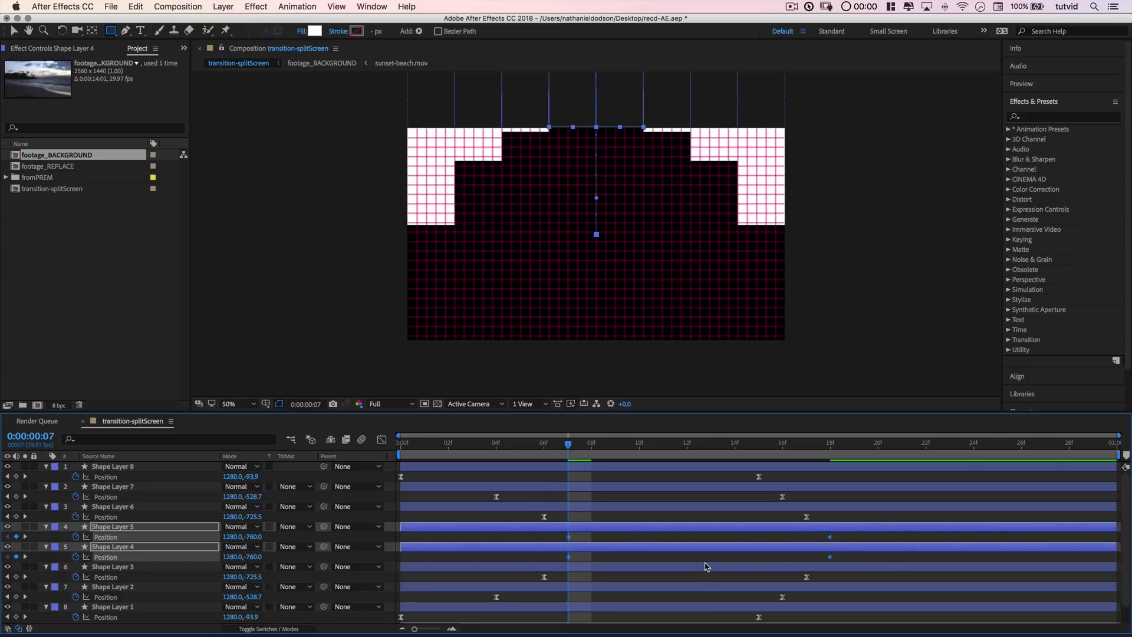
# - Apply Easy Ease to the Position keyframes of Shape Layer 4 and Shape Layer 5 and preview the full bar animation
pyautogui.press('space')
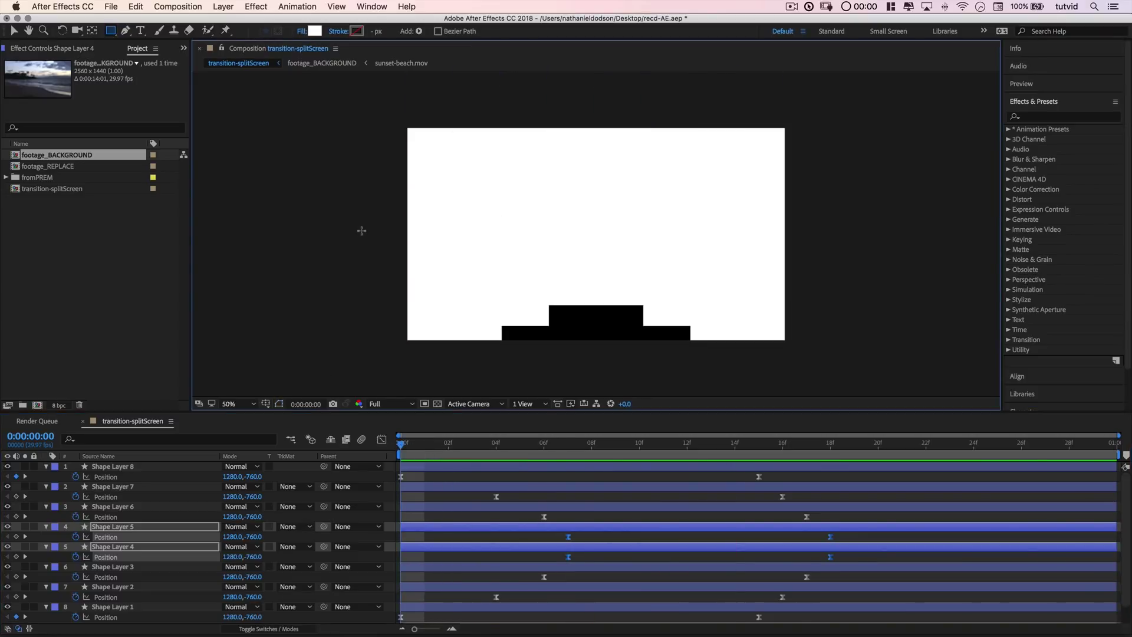
pyautogui.press('space')
pyautogui.press('space')
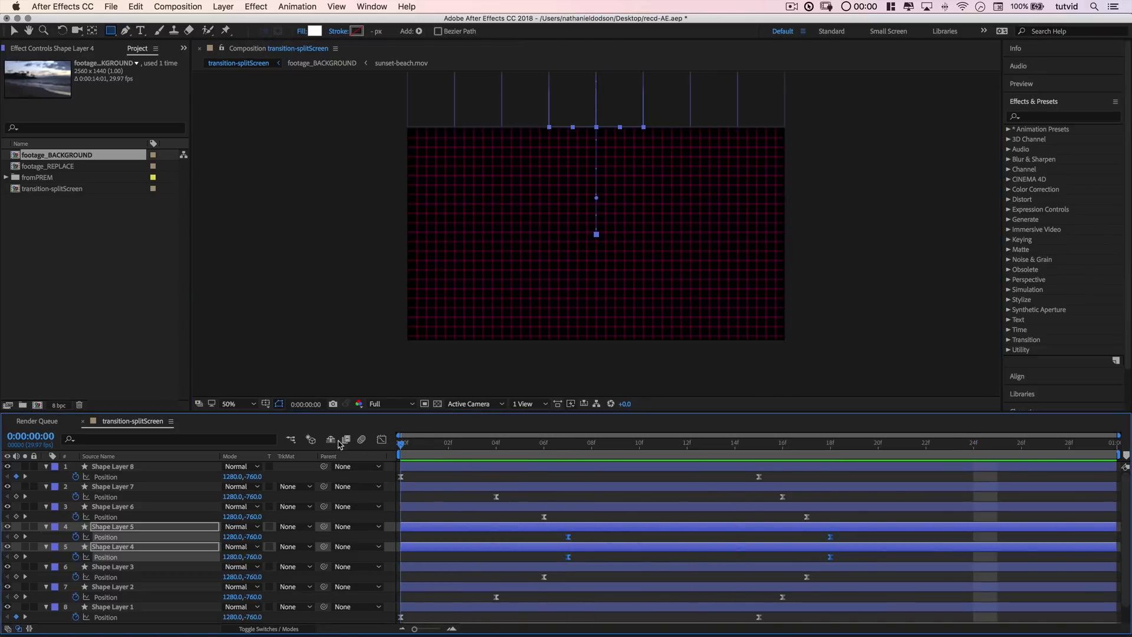
pyautogui.press('space')
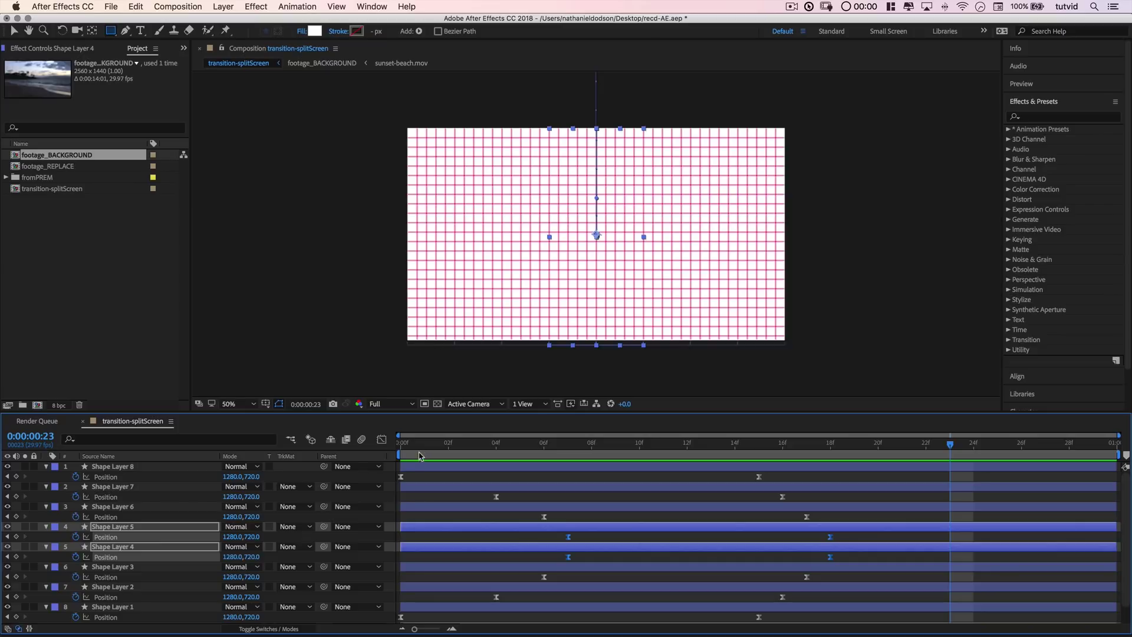
pyautogui.press('space')
pyautogui.press('space')
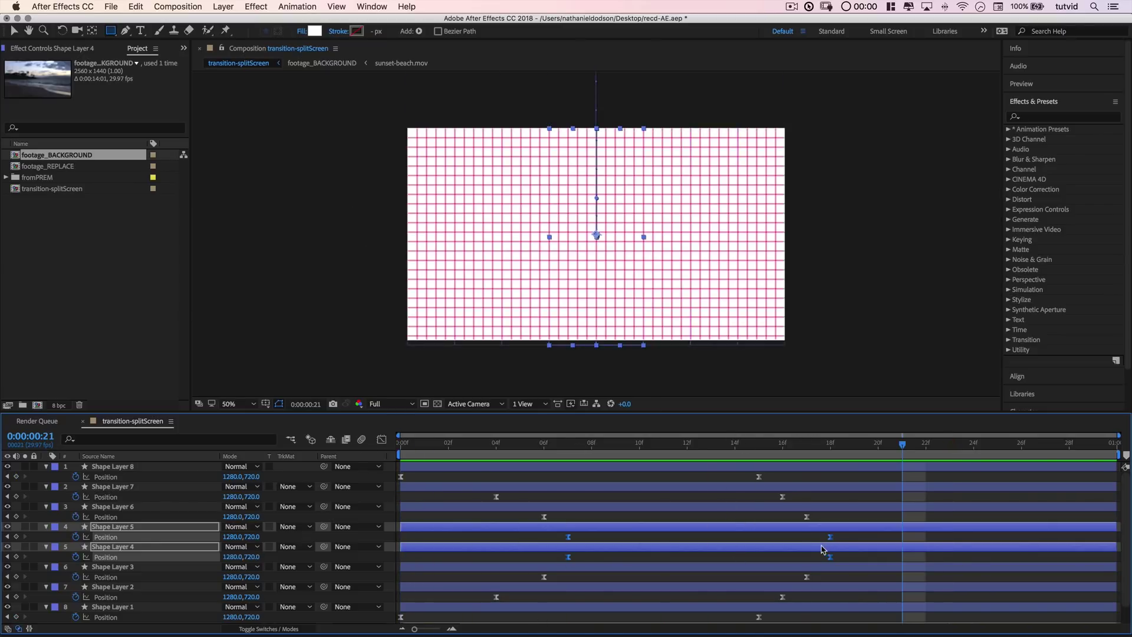
# - Move the starting Position keyframes of Shape Layer 7 to frame 2, Shape Layer 3 to frame 5 and Shape Layer 2 to frame 3
pyautogui.click(782, 497)
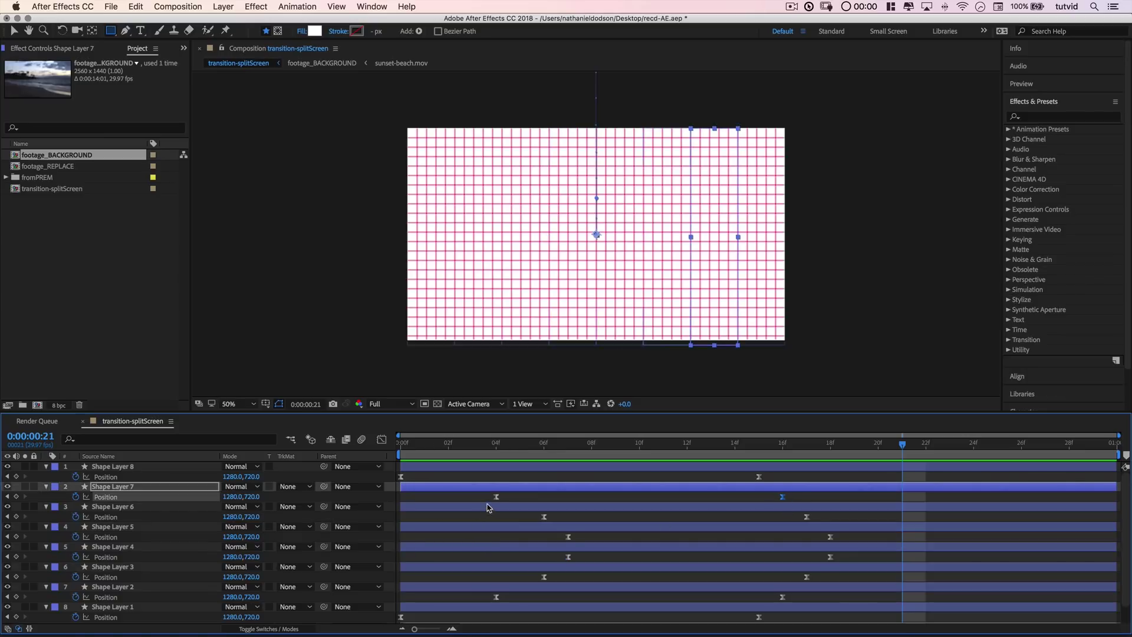
pyautogui.moveTo(497, 496); pyautogui.dragTo(448, 498)
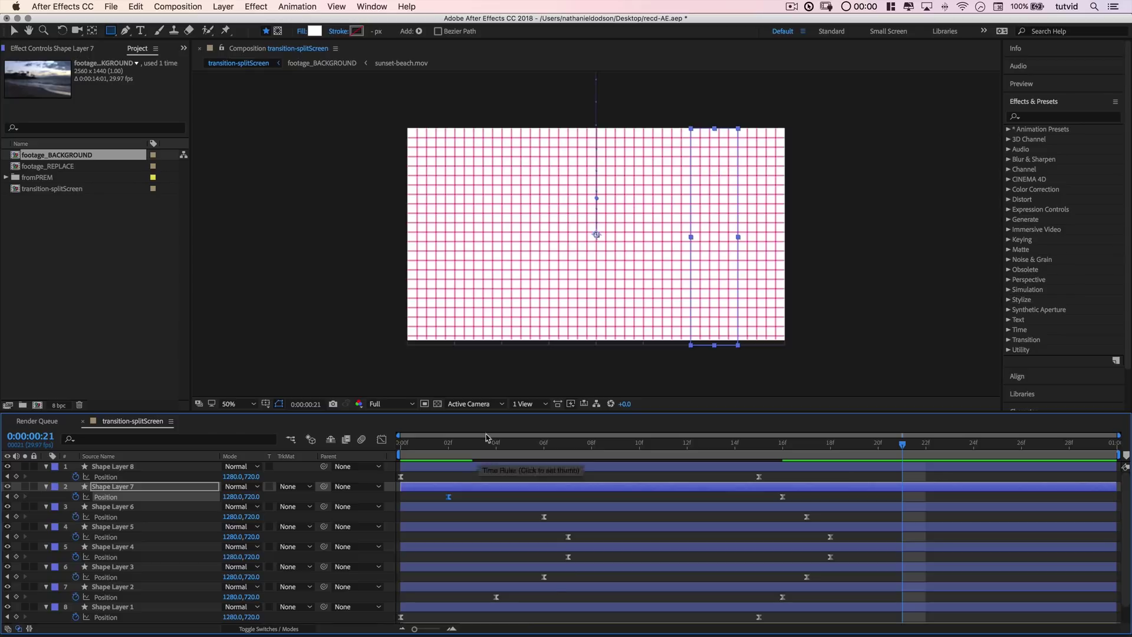
pyautogui.moveTo(544, 576); pyautogui.dragTo(521, 576)
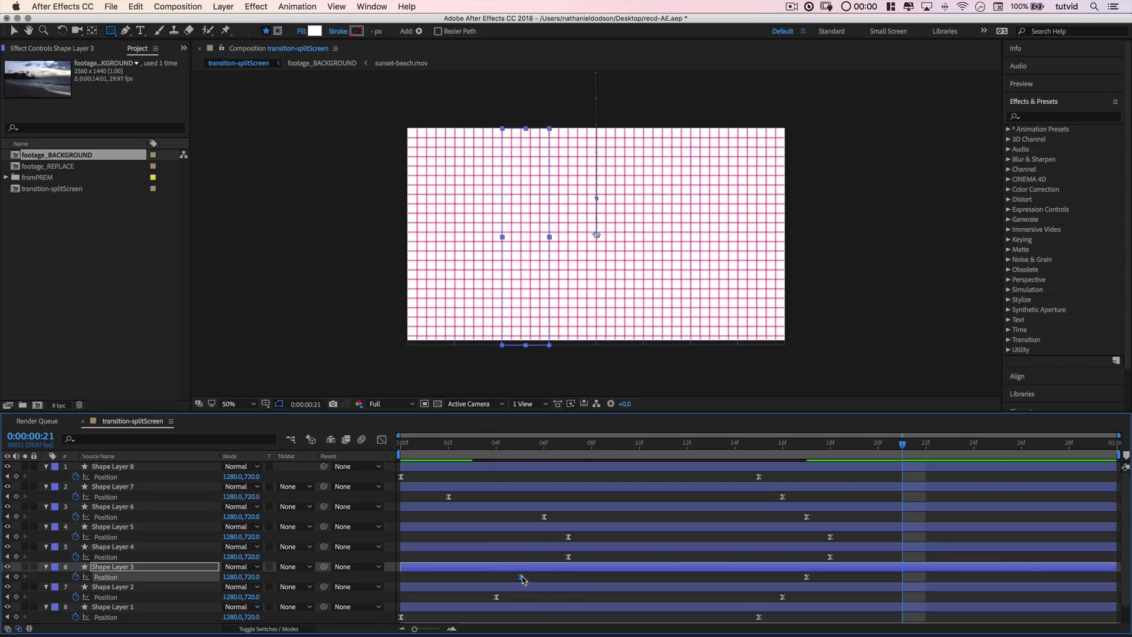
pyautogui.click(496, 597)
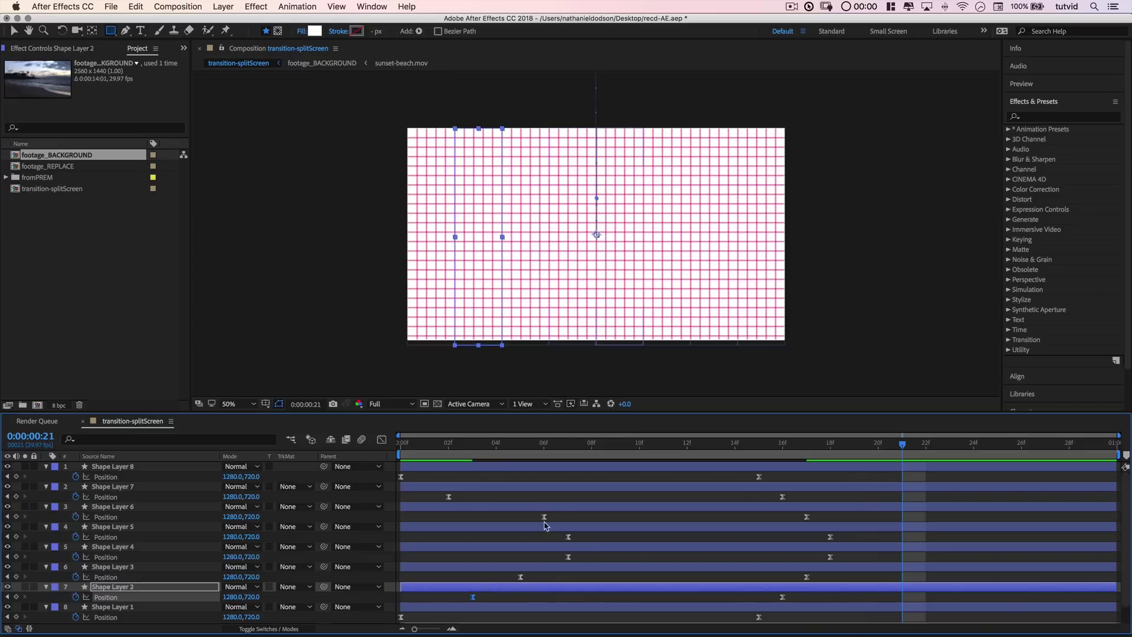
# - Move the ending Position keyframes of Shape Layer 6 to frame 16, Shape Layer 1 to frame 14 and Shape Layer 2 to frame 15, and preview
pyautogui.moveTo(808, 517); pyautogui.dragTo(787, 517)
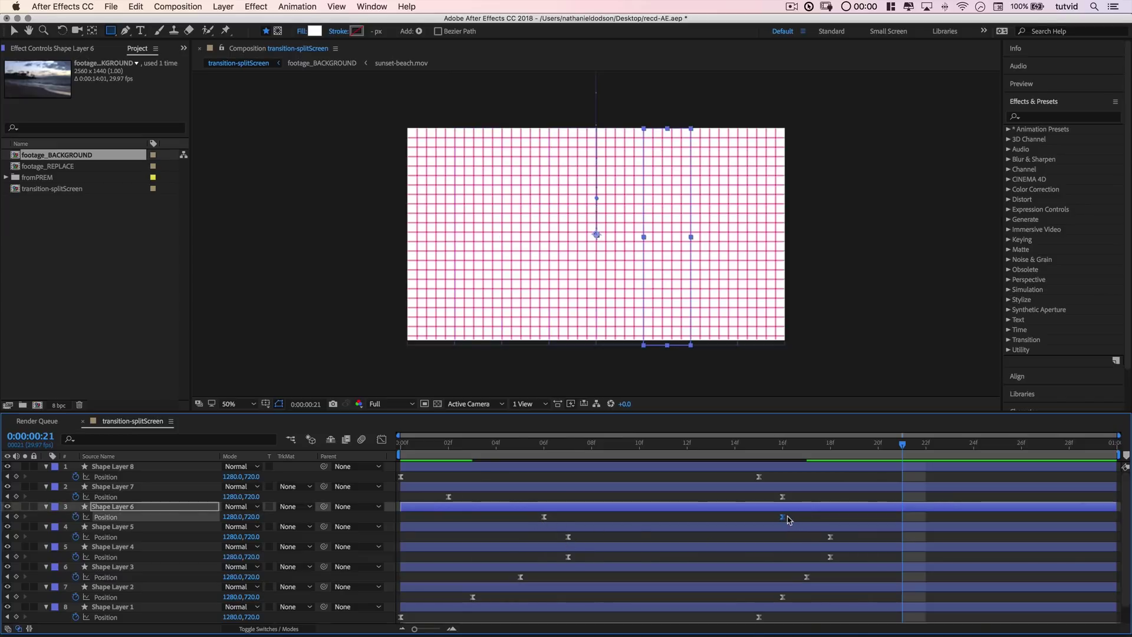
pyautogui.moveTo(760, 618); pyautogui.dragTo(736, 618)
pyautogui.click(762, 597)
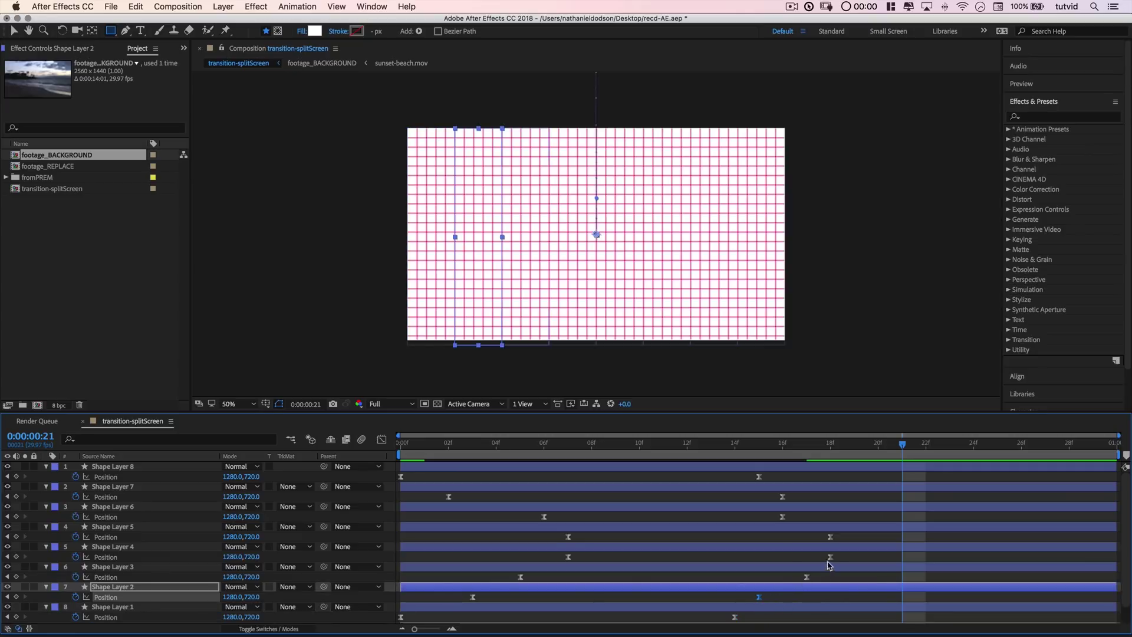
pyautogui.press('space')
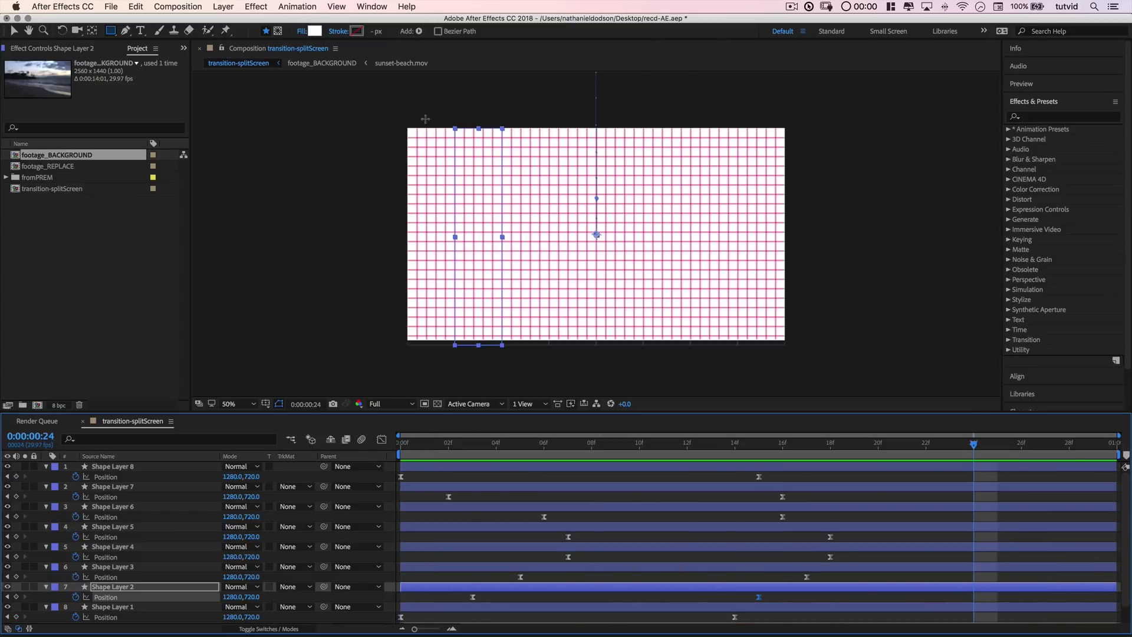
pyautogui.press('space')
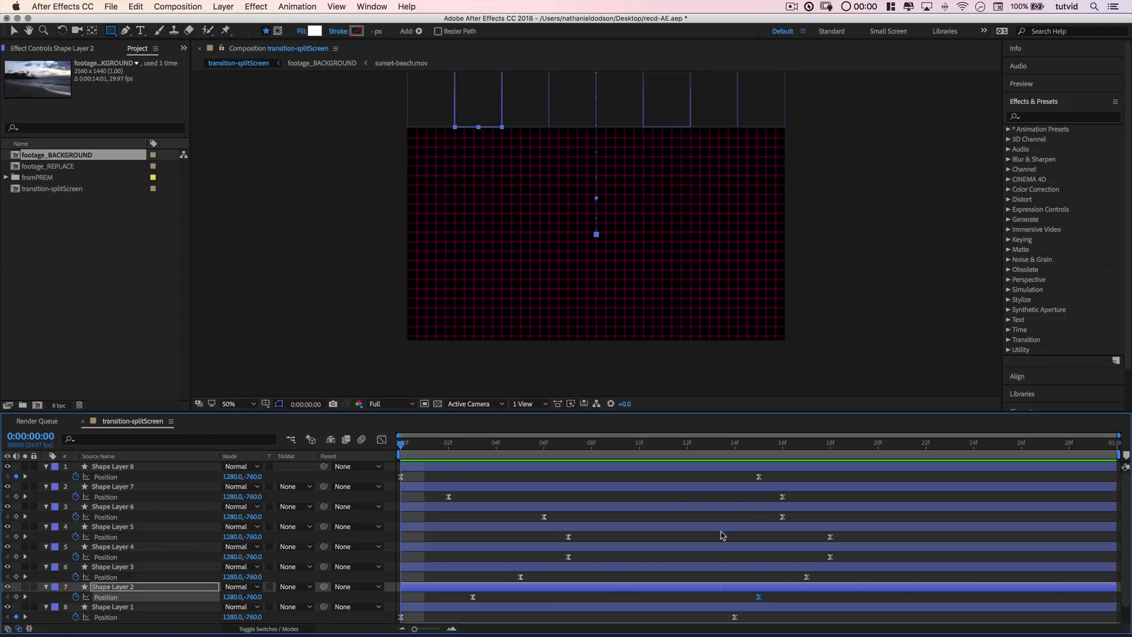
# - Collapse the properties of all eight shape layers and save the project
pyautogui.click(152, 469)
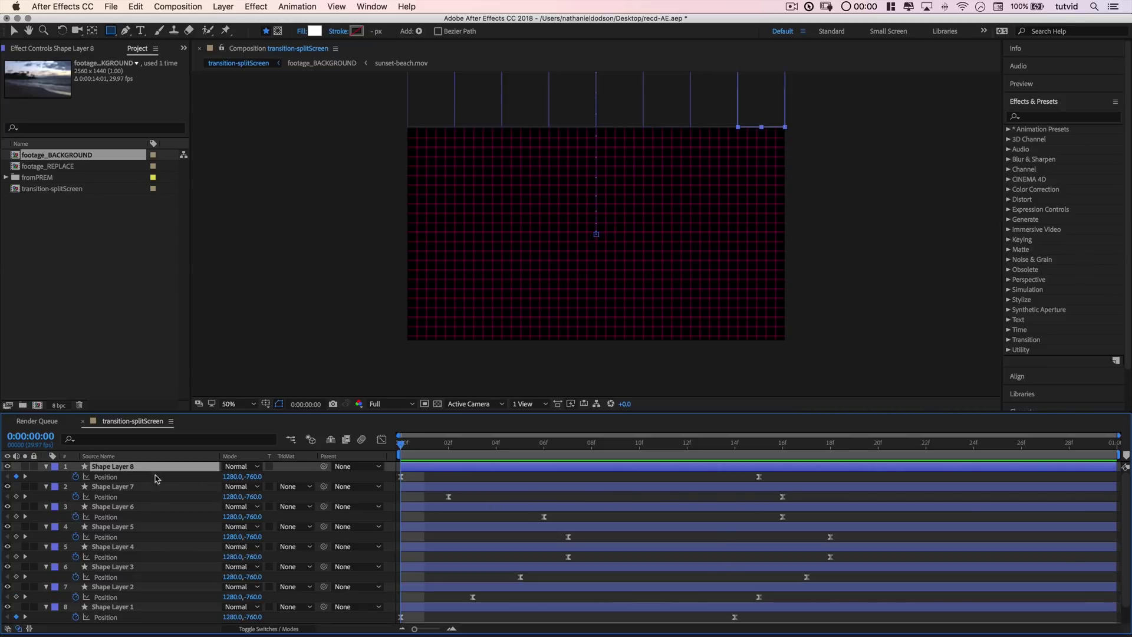
pyautogui.scroll(-1, 187, 574)
pyautogui.keyDown('shift'); pyautogui.click(129, 588); pyautogui.keyUp('shift')
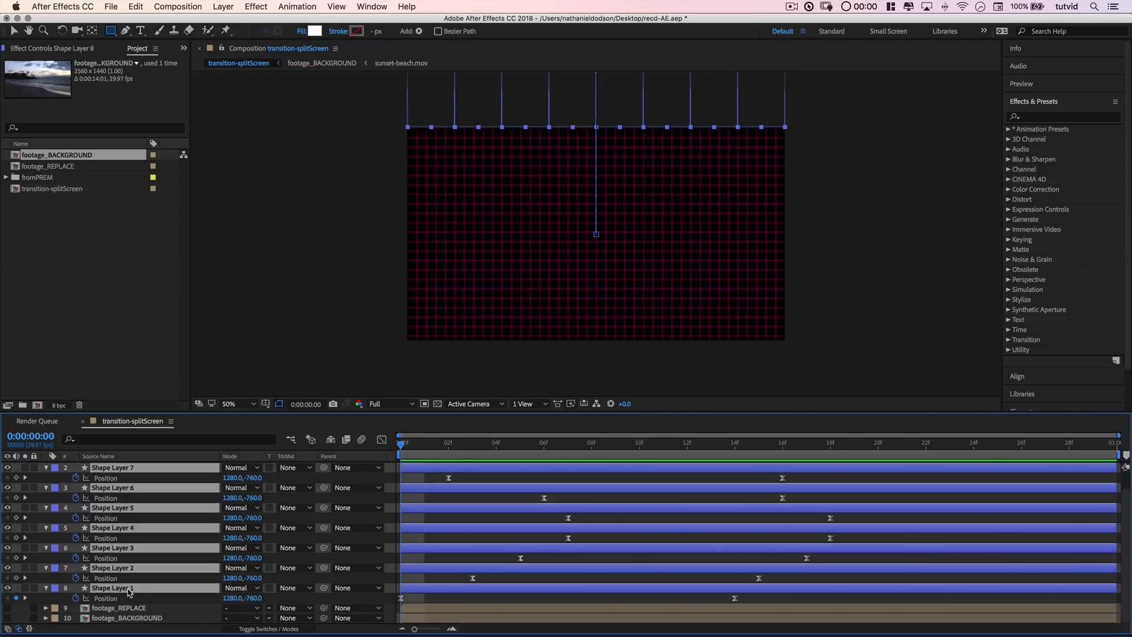
pyautogui.click(46, 589)
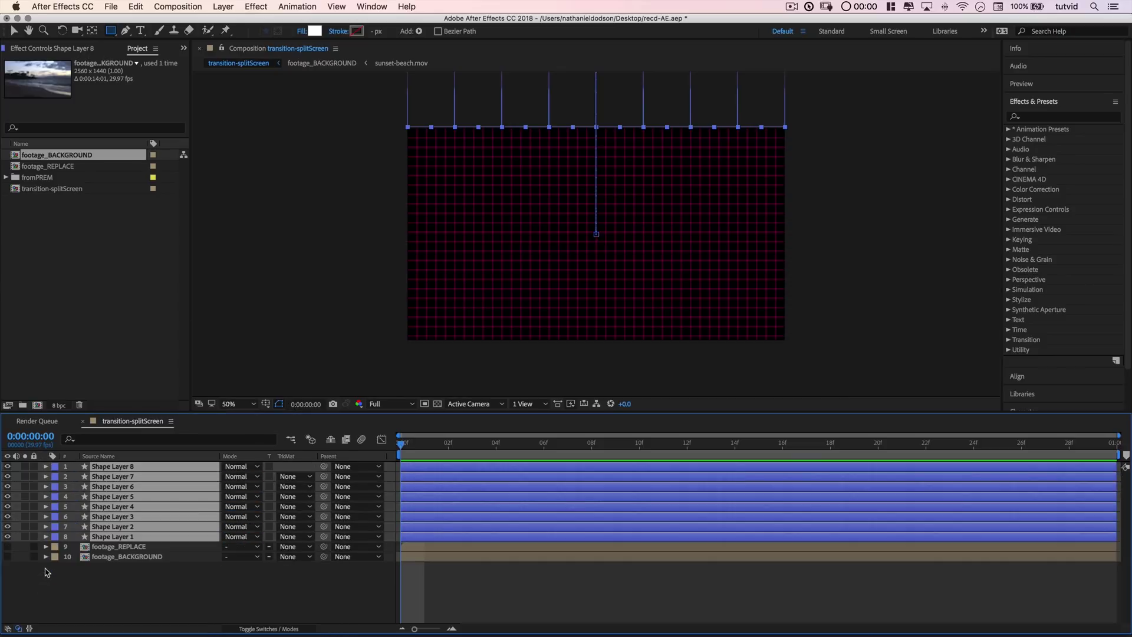
pyautogui.click(208, 593)
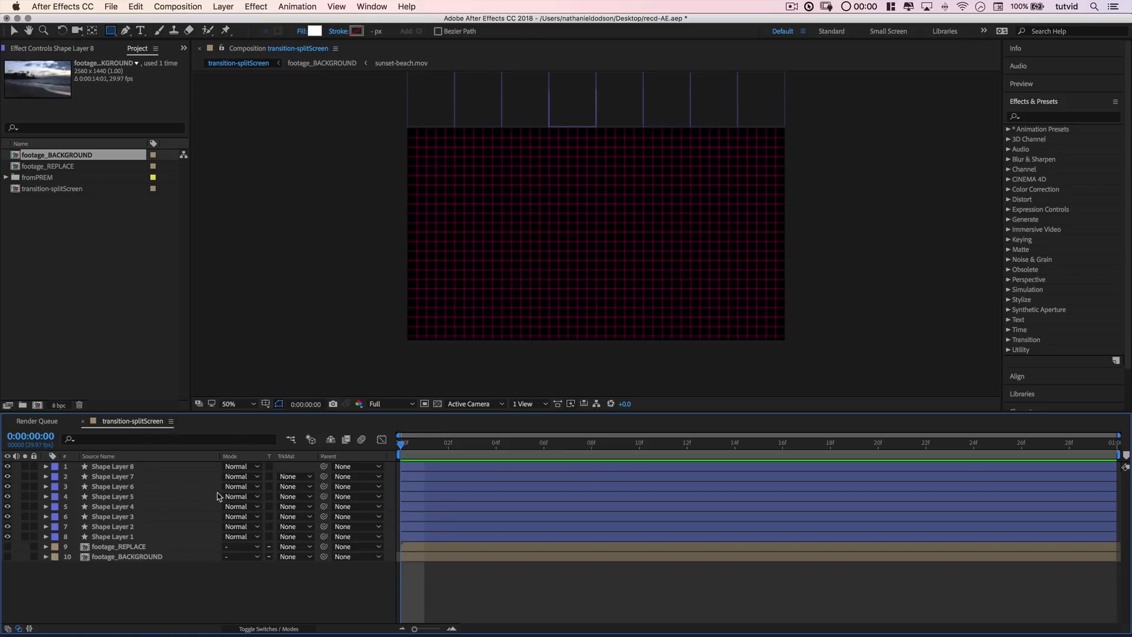
pyautogui.press('super+s')
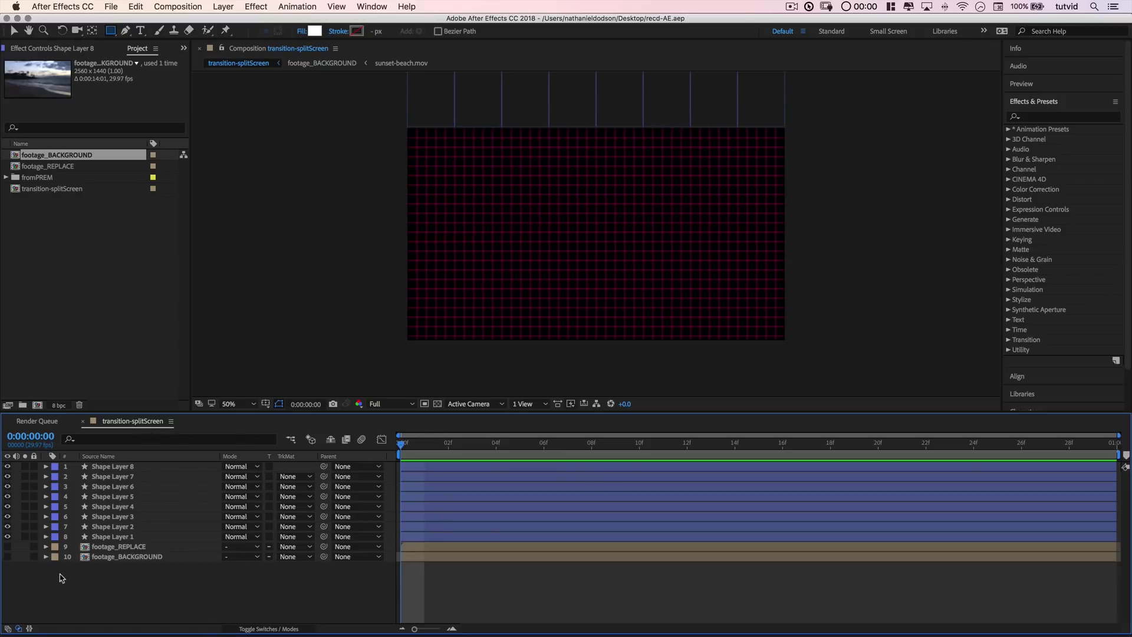
# - Make the footage_BACKGROUND layer visible, delete the footage_REPLACE layer, and preview the bars over the background
pyautogui.click(7, 556)
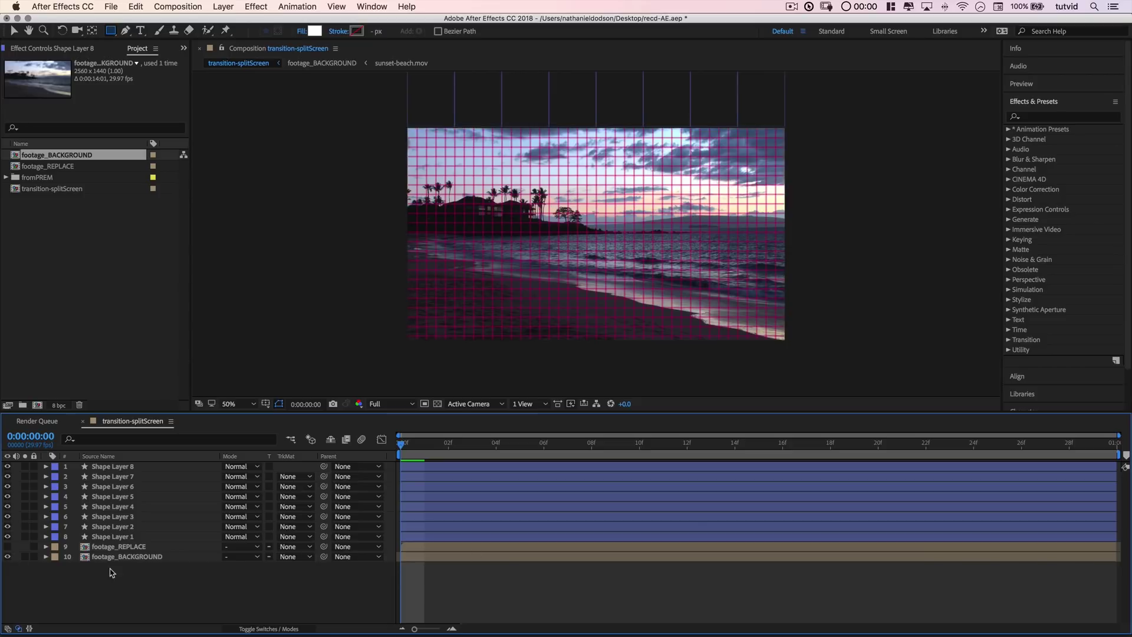
pyautogui.click(129, 548)
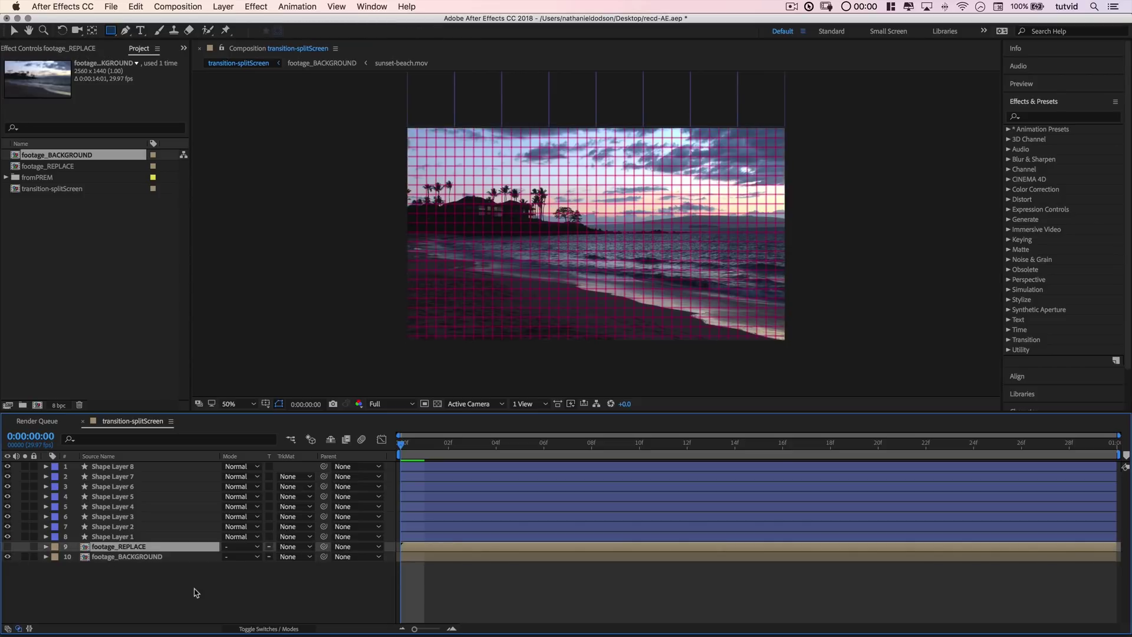
pyautogui.press('Delete')
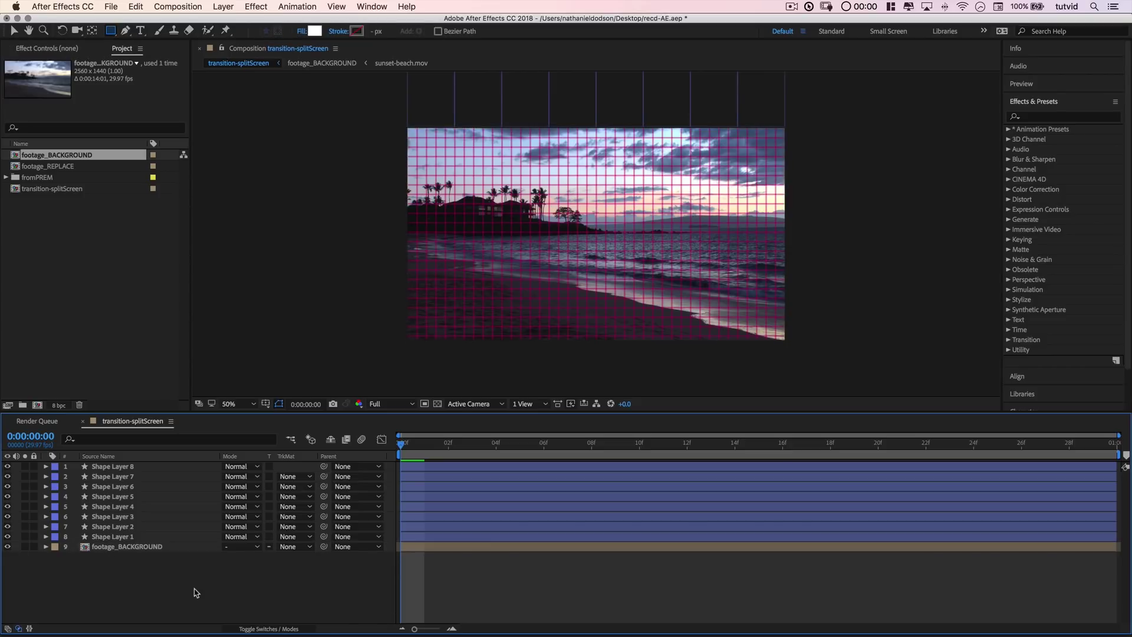
pyautogui.press('space')
pyautogui.press('space')
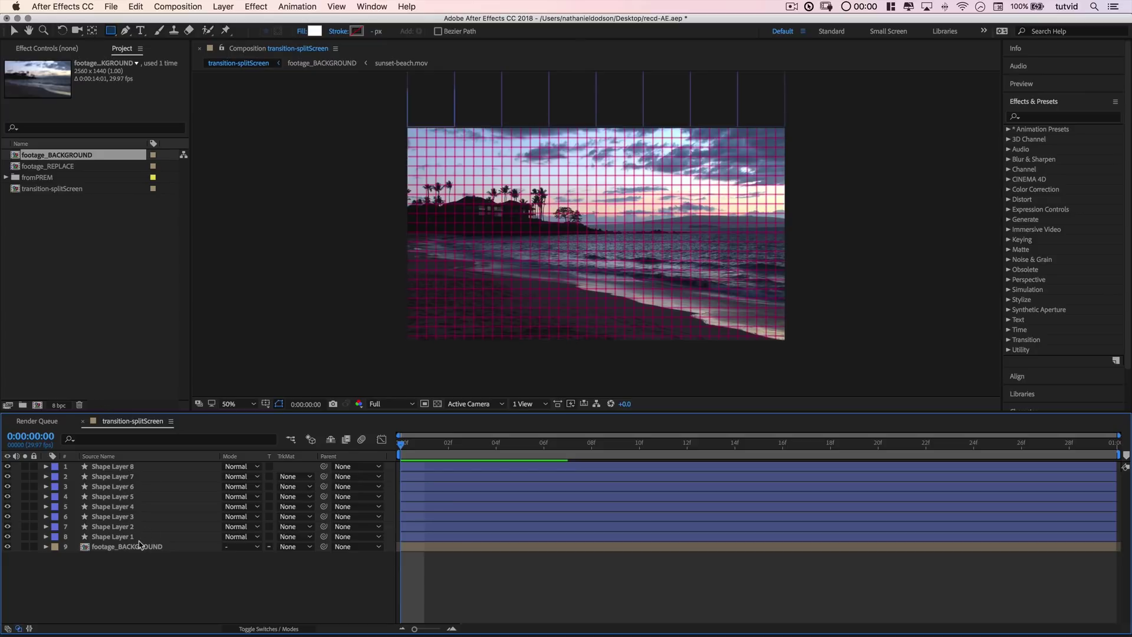
# - Add footage_REPLACE directly beneath Shape Layer 1, set its track matte to Alpha Matte "Shape Layer 1", and preview the result
pyautogui.click(55, 167)
pyautogui.moveTo(59, 171); pyautogui.dragTo(165, 548)
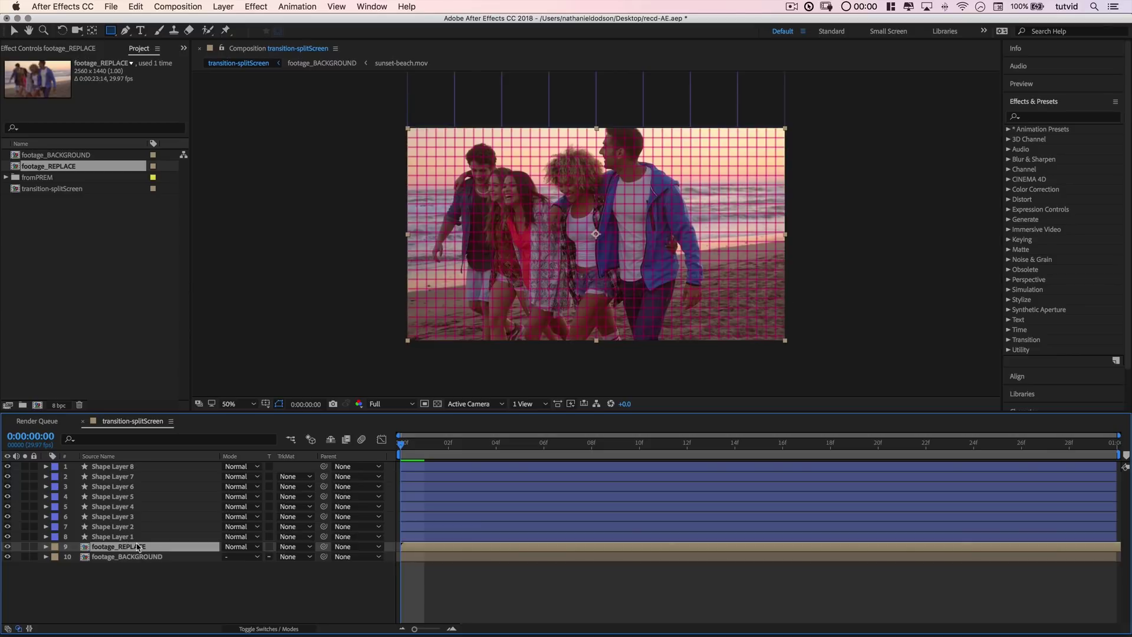
pyautogui.click(262, 628)
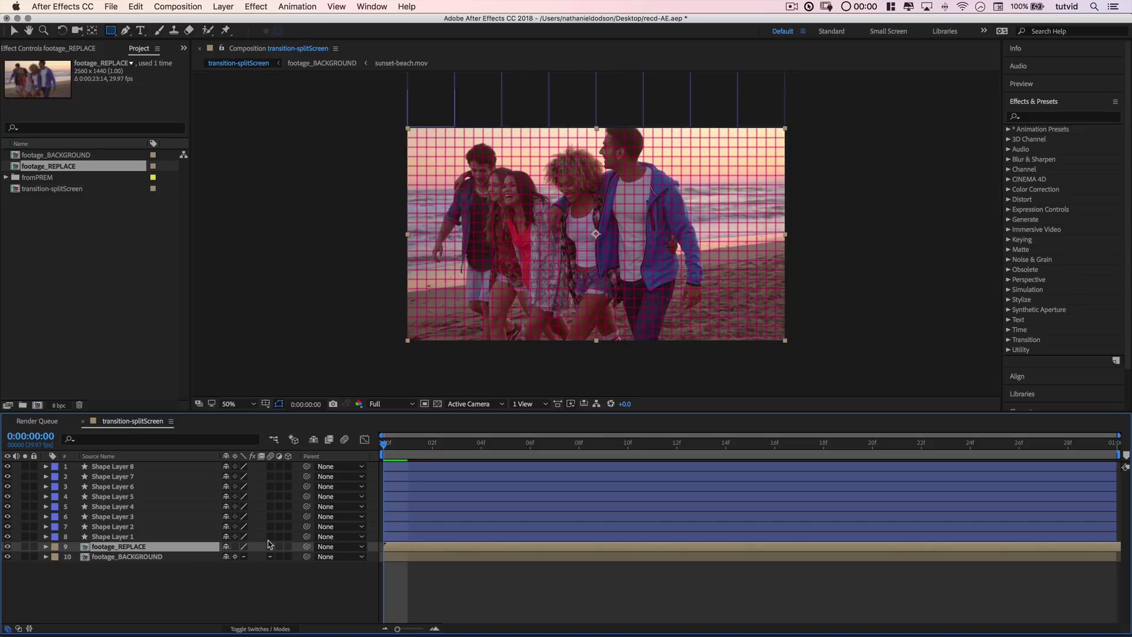
pyautogui.click(260, 628)
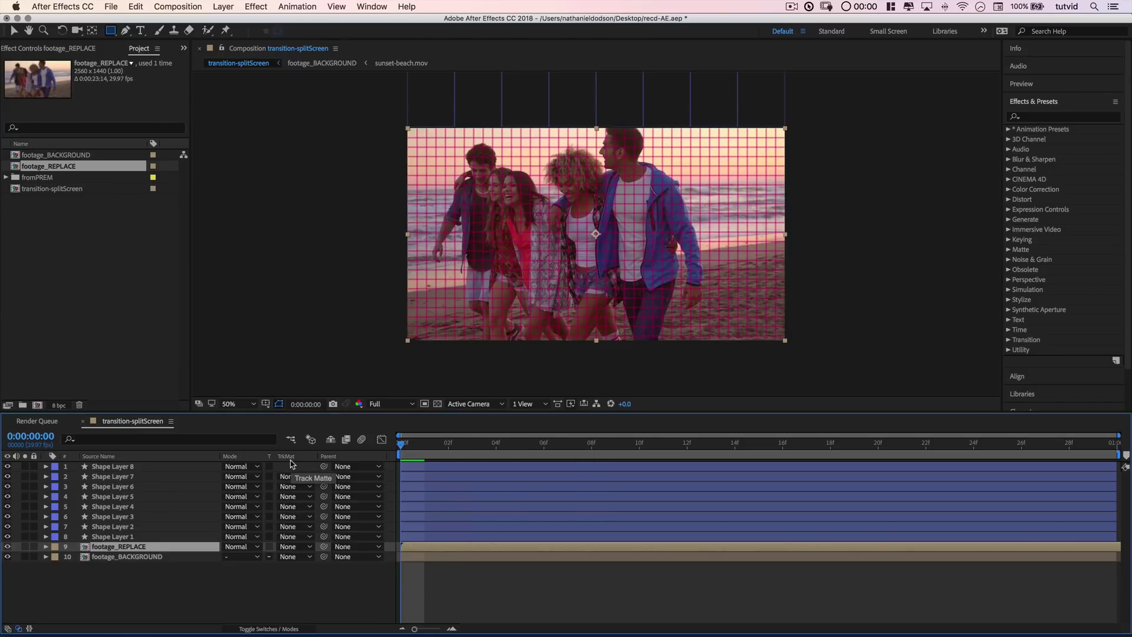
pyautogui.click(293, 546)
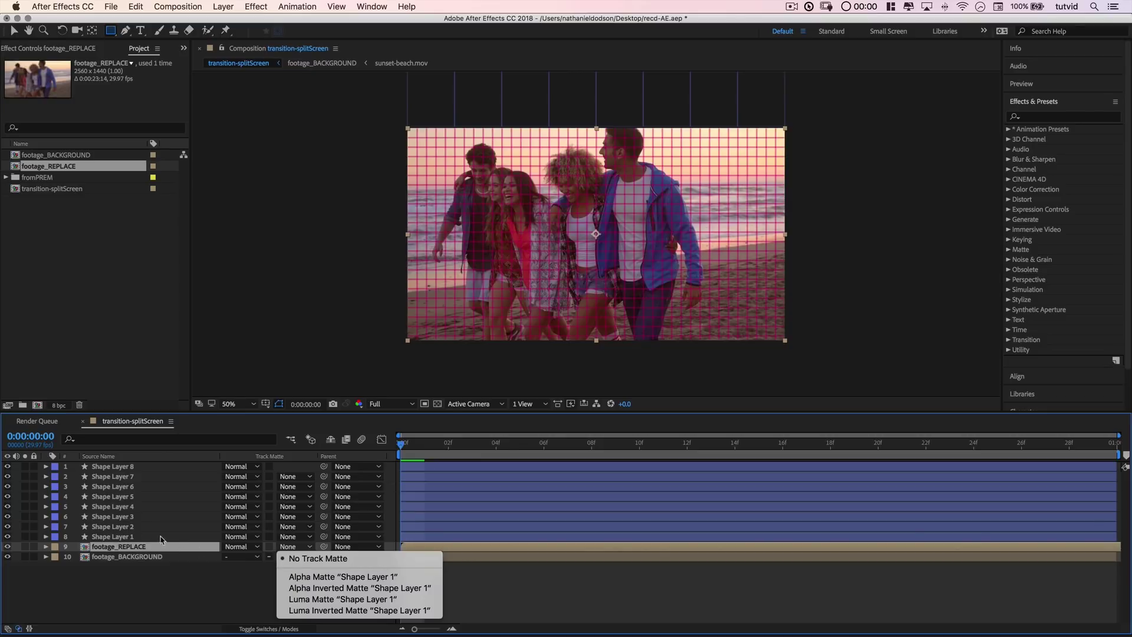
pyautogui.click(348, 576)
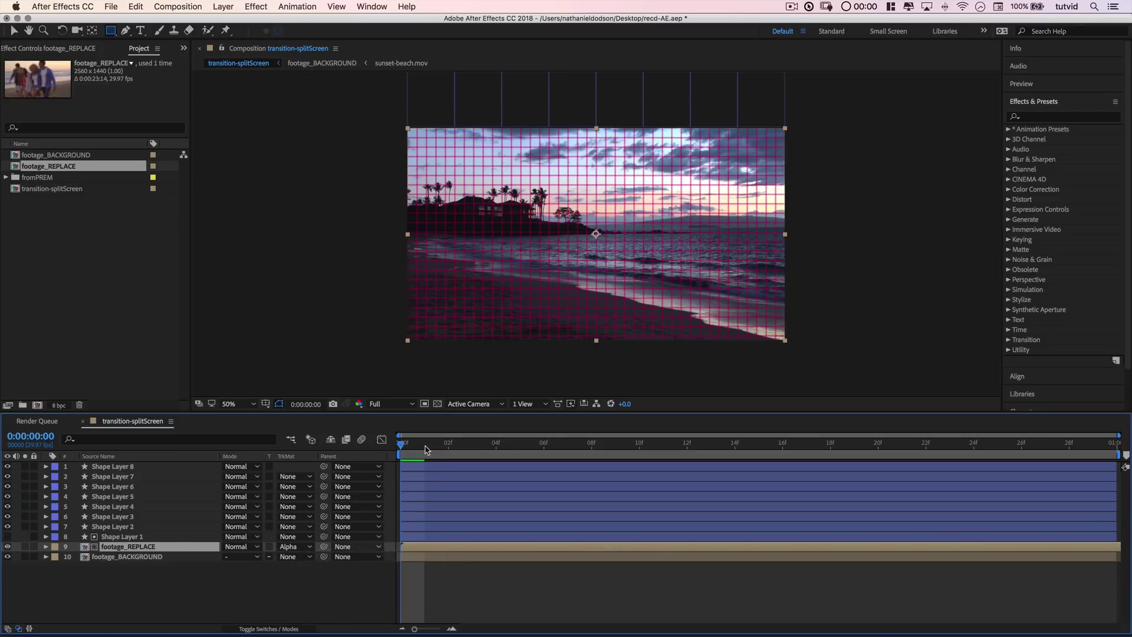
pyautogui.press('space')
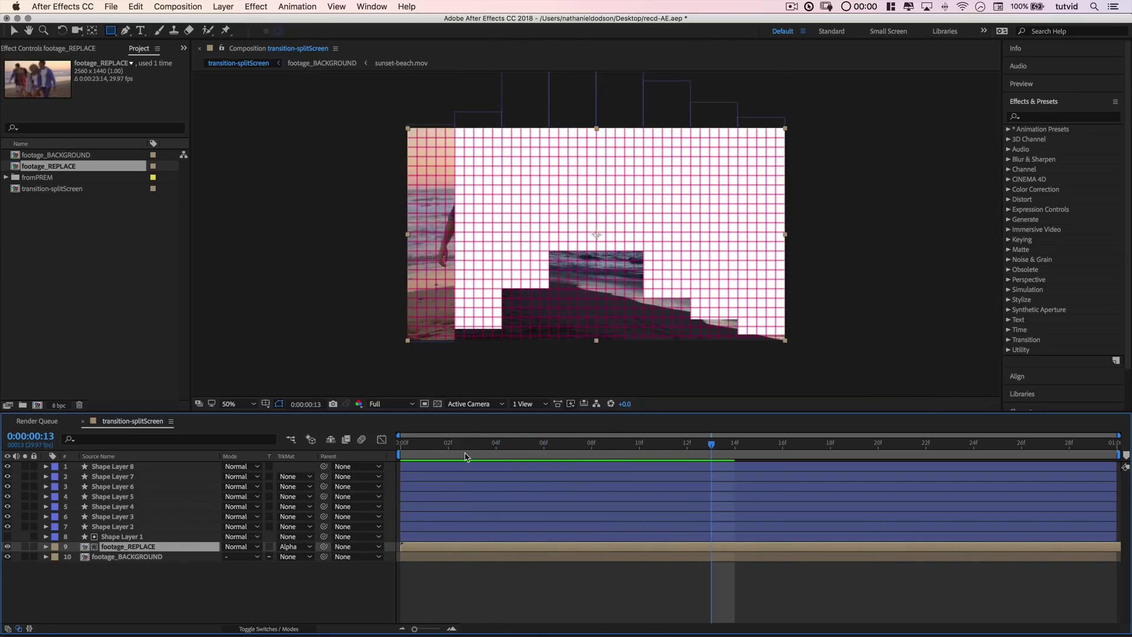
pyautogui.press('space')
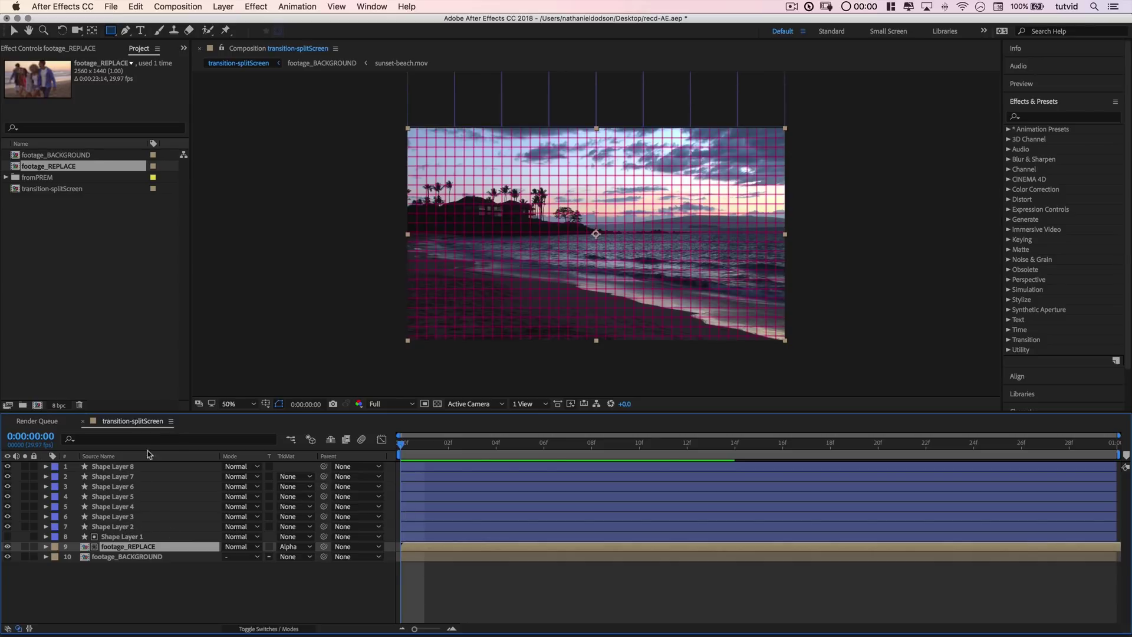
# - Add copies of footage_REPLACE directly beneath Shape Layer 2 and Shape Layer 3, each using the shape layer above as its alpha matte
pyautogui.moveTo(67, 171); pyautogui.dragTo(153, 541)
pyautogui.click(293, 537)
pyautogui.click(319, 562)
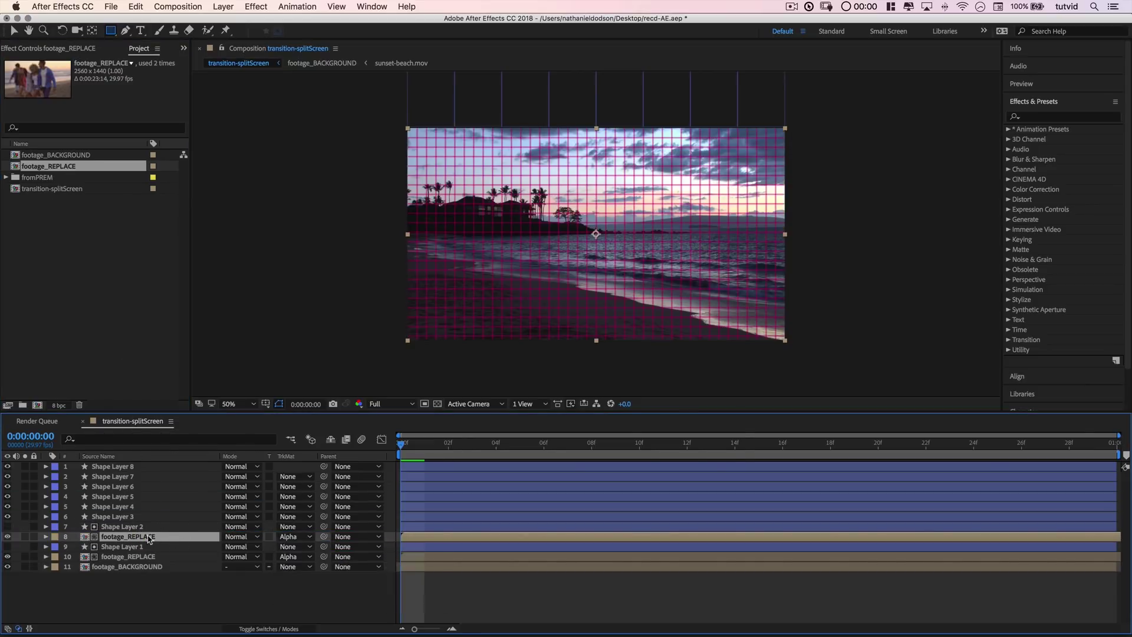
pyautogui.moveTo(79, 171); pyautogui.dragTo(159, 522)
pyautogui.click(293, 526)
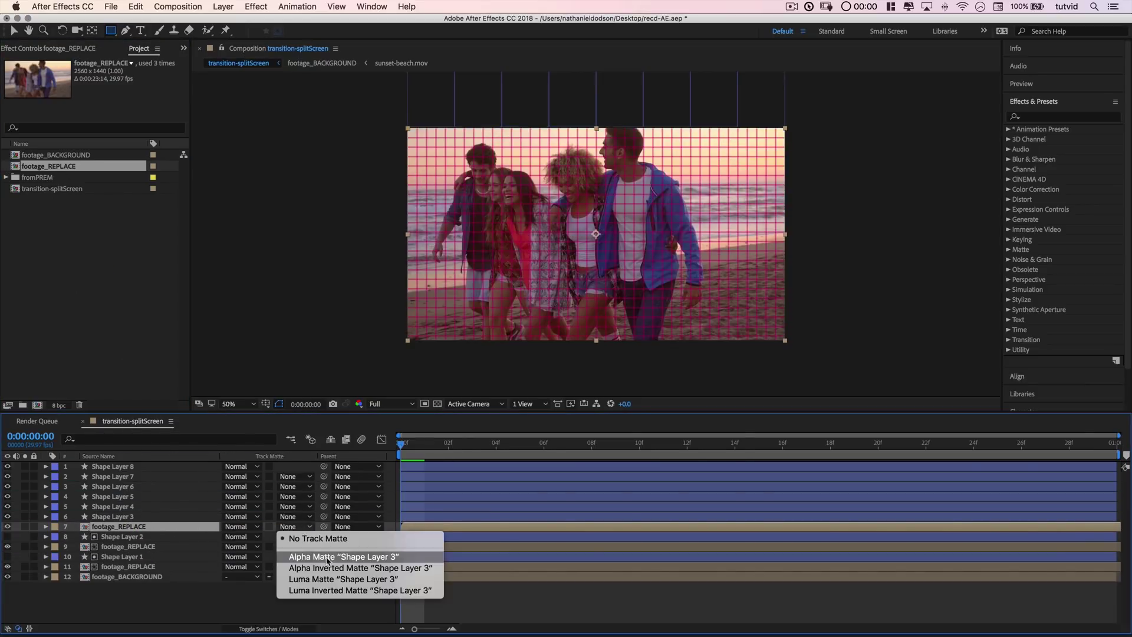
pyautogui.click(306, 551)
# - Add copies of footage_REPLACE directly beneath Shape Layer 4 and Shape Layer 5, each alpha-matted by the shape layer above
pyautogui.moveTo(59, 165); pyautogui.dragTo(167, 519)
pyautogui.click(293, 516)
pyautogui.click(306, 543)
pyautogui.moveTo(59, 165); pyautogui.dragTo(127, 506)
pyautogui.click(293, 506)
pyautogui.click(307, 536)
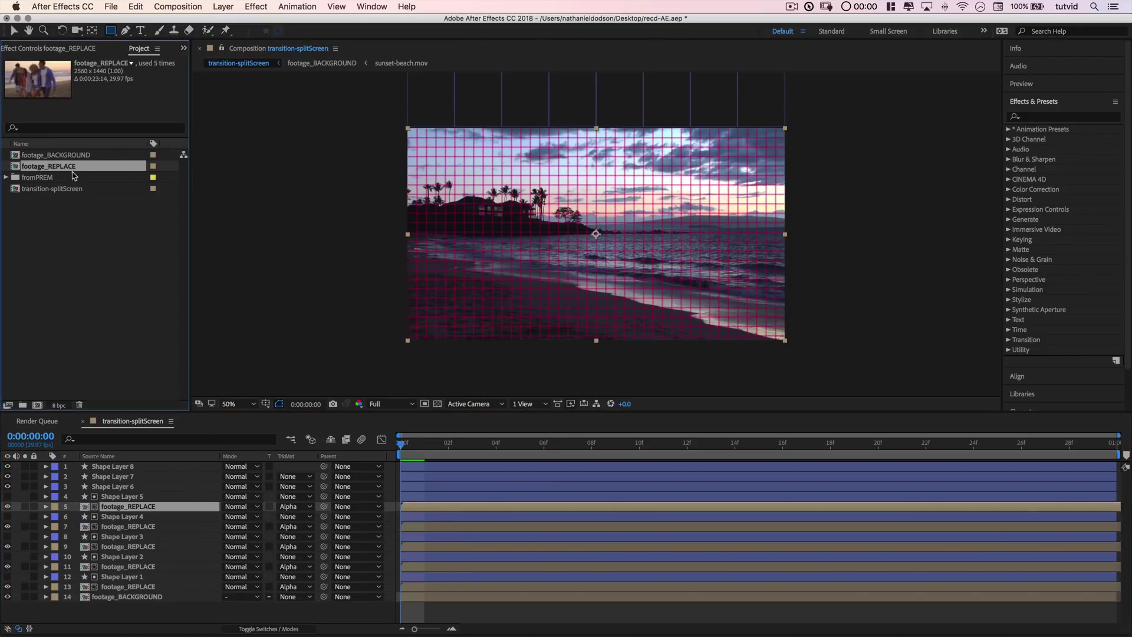
# - Add alpha-matted copies of footage_REPLACE beneath Shape Layer 6, Shape Layer 7 and Shape Layer 8, and preview the complete transition
pyautogui.moveTo(75, 170); pyautogui.dragTo(118, 495)
pyautogui.click(293, 497)
pyautogui.click(321, 526)
pyautogui.moveTo(76, 170); pyautogui.dragTo(118, 486)
pyautogui.click(293, 486)
pyautogui.click(306, 516)
pyautogui.moveTo(76, 171); pyautogui.dragTo(118, 476)
pyautogui.click(293, 477)
pyautogui.click(306, 506)
pyautogui.moveTo(402, 446); pyautogui.dragTo(448, 473)
pyautogui.press('space')
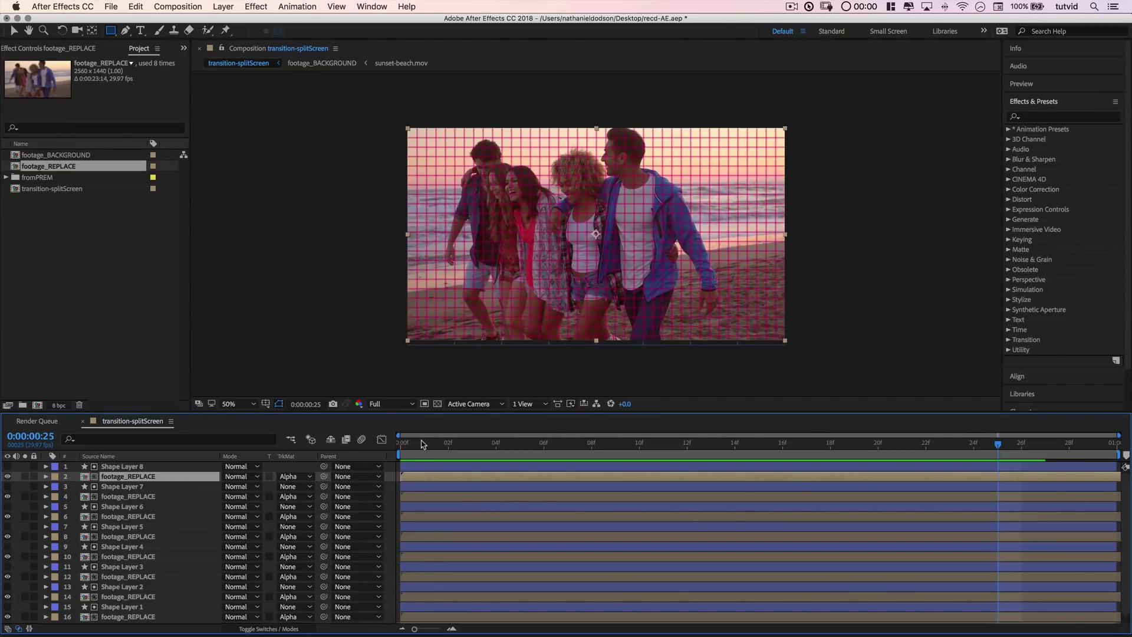
pyautogui.press('super+apostrophe')
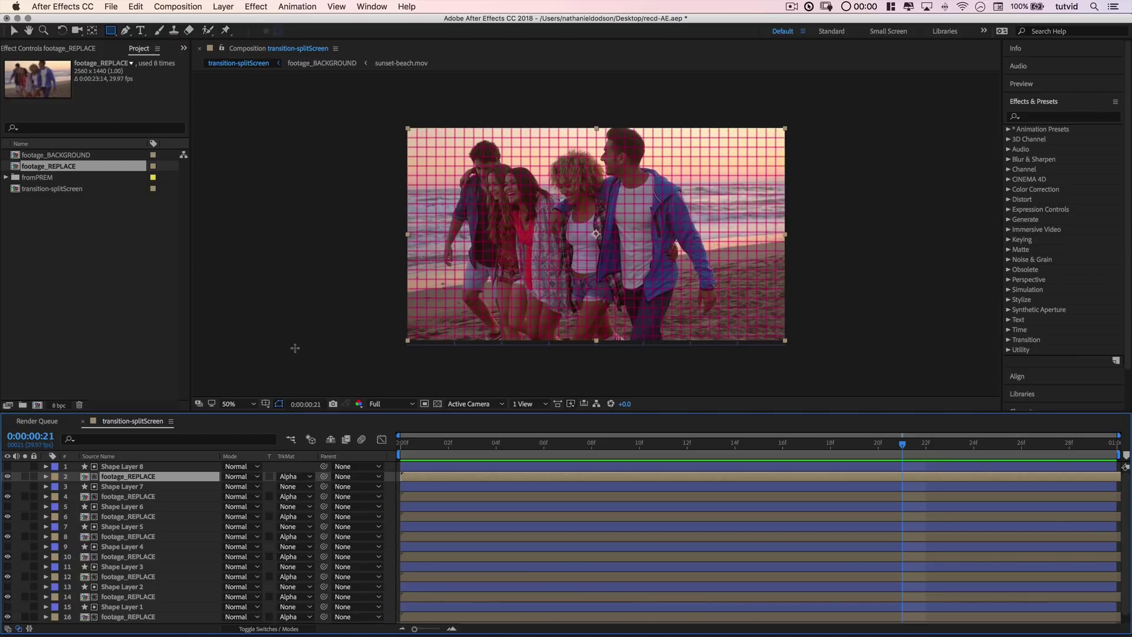
# - Link the Position of the footage_REPLACE layer beneath Shape Layer 1 to Shape Layer 1's Position with an expression
pyautogui.moveTo(298, 411); pyautogui.dragTo(298, 344)
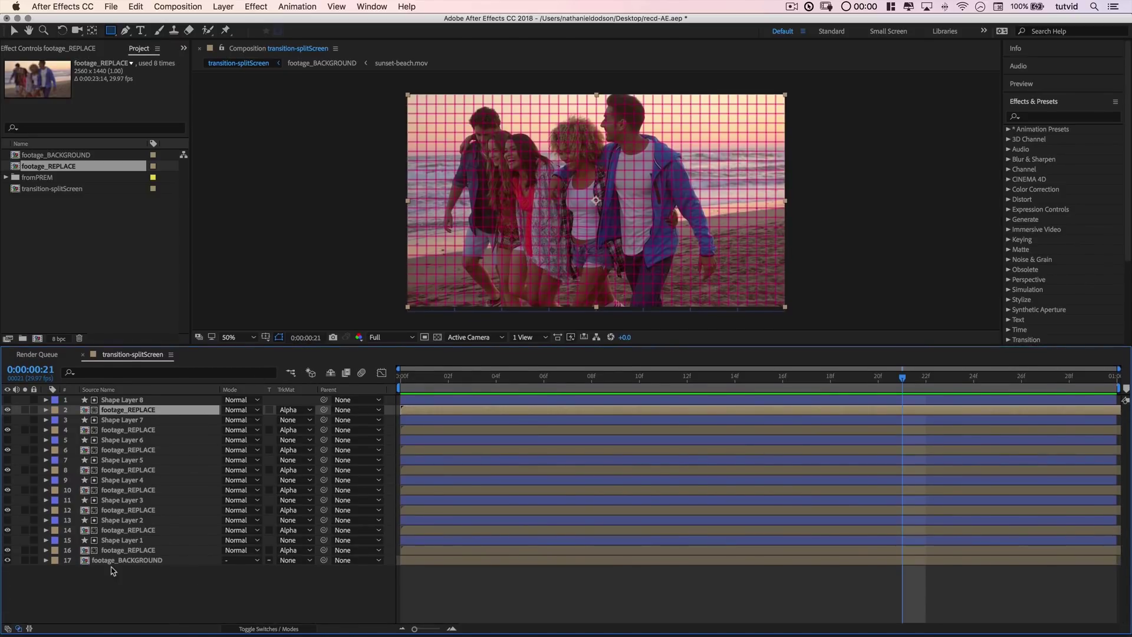
pyautogui.click(46, 550)
pyautogui.click(124, 551)
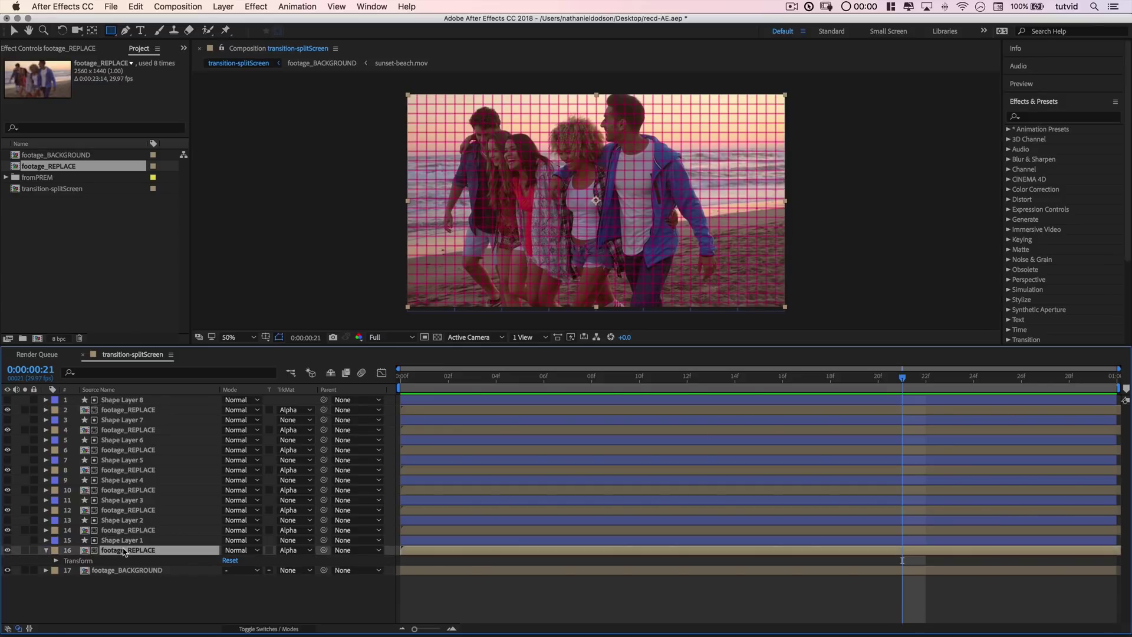
pyautogui.press('p')
pyautogui.click(46, 540)
pyautogui.scroll(-2, 170, 573)
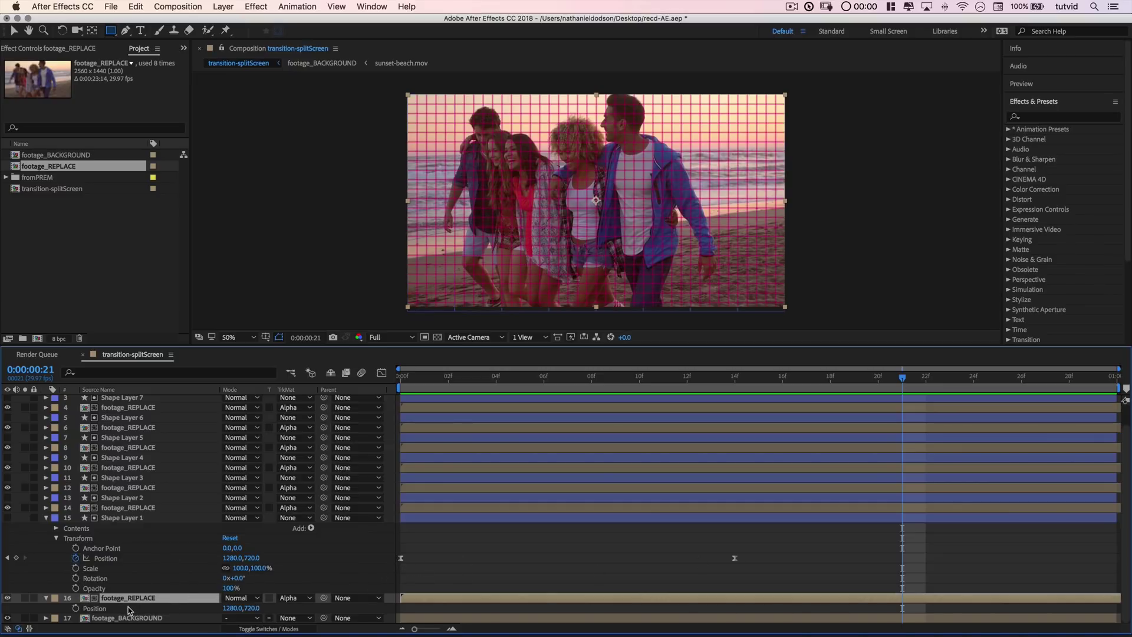
pyautogui.keyDown('alt'); pyautogui.click(75, 608); pyautogui.keyUp('alt')
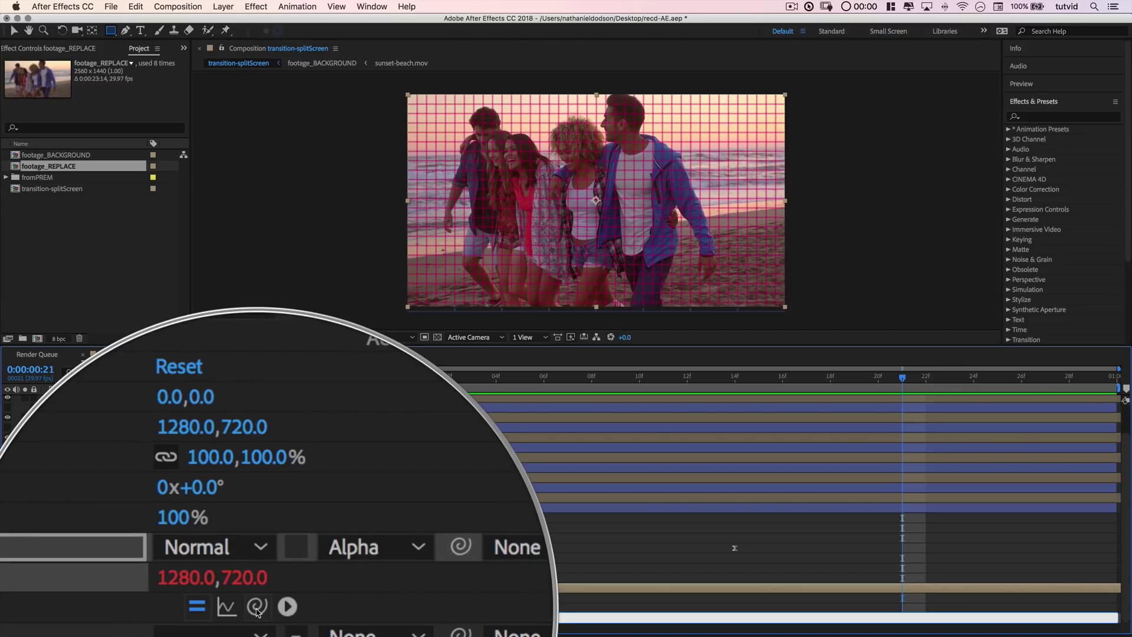
pyautogui.moveTo(256, 607); pyautogui.dragTo(105, 551)
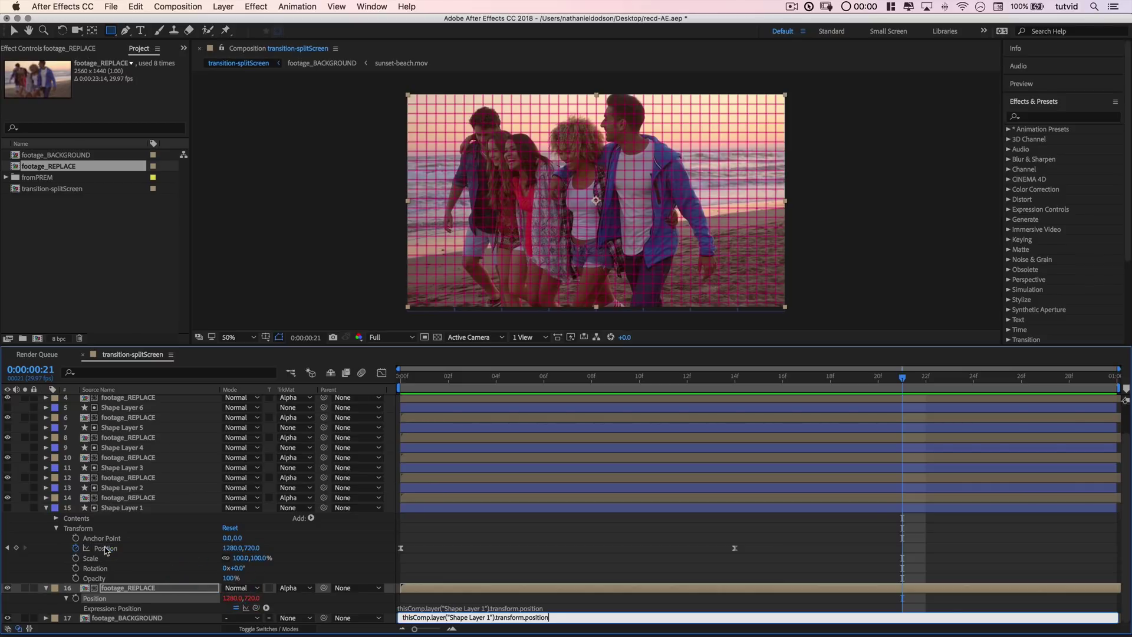
pyautogui.click(45, 588)
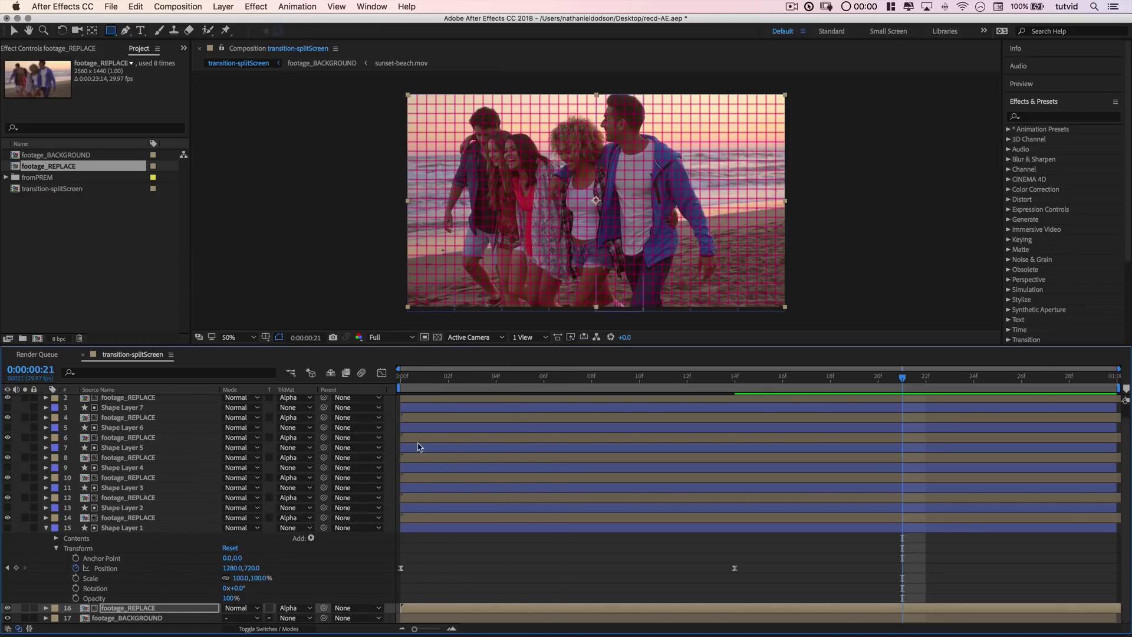
# - Scrub from frame 0 to frame 15 to check the linked footage motion, then return to frame 0 and collapse Shape Layer 1
pyautogui.click(399, 381)
pyautogui.moveTo(401, 382); pyautogui.dragTo(615, 407)
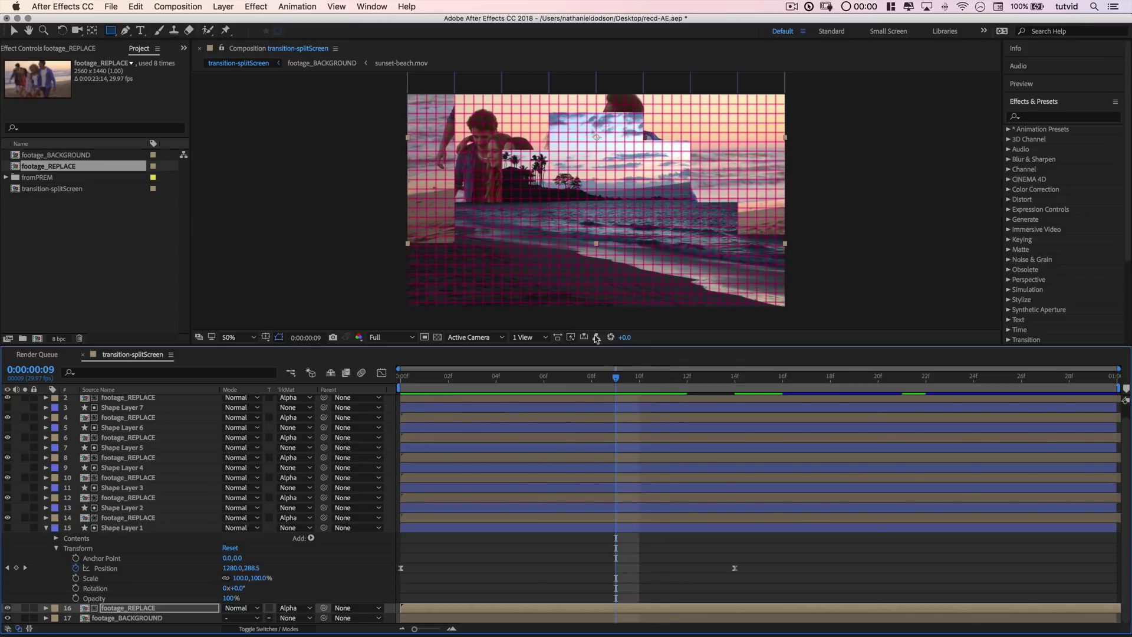
pyautogui.moveTo(603, 378); pyautogui.dragTo(696, 380)
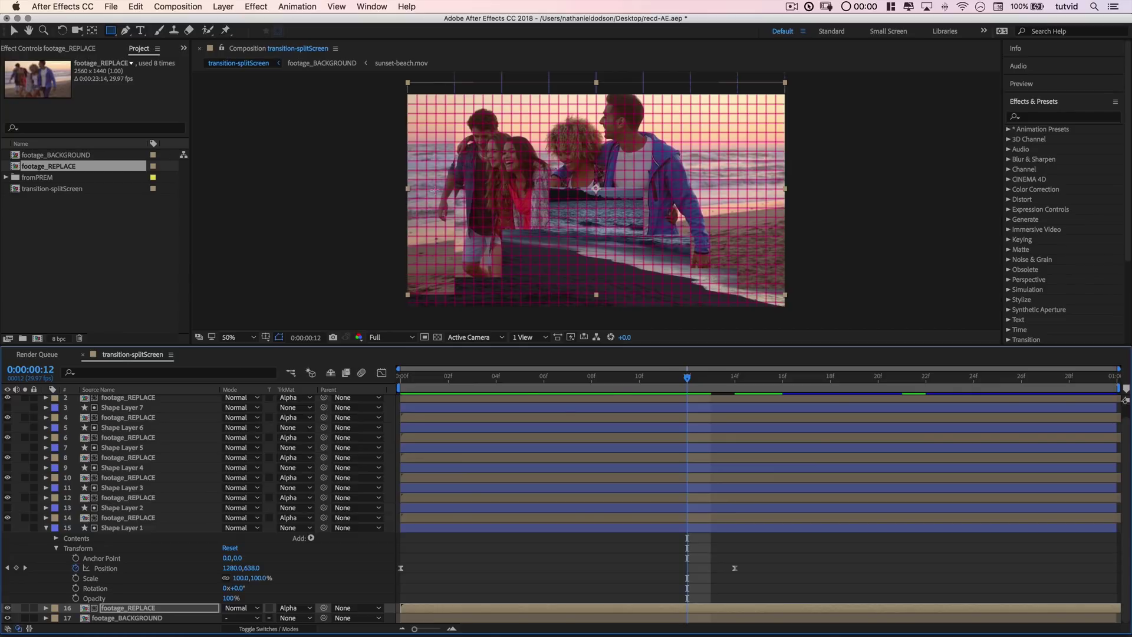
pyautogui.moveTo(687, 380); pyautogui.dragTo(760, 436)
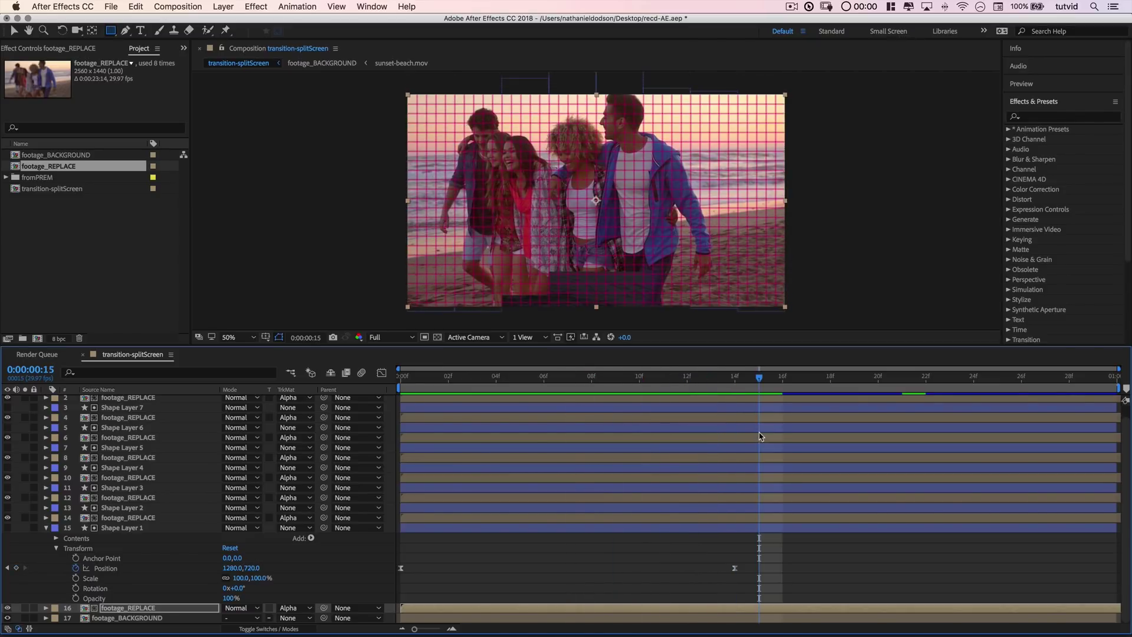
pyautogui.moveTo(760, 384); pyautogui.dragTo(401, 420)
pyautogui.click(46, 528)
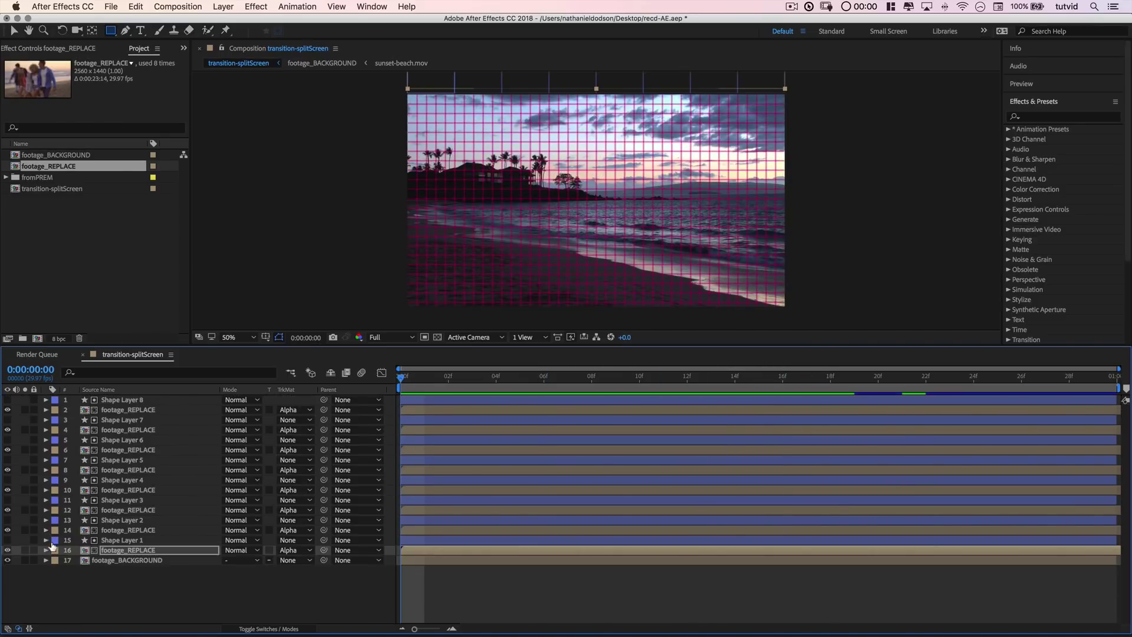
# - Link the Position of the footage_REPLACE layer beneath Shape Layer 2 to Shape Layer 2's Position with an expression, then collapse both layers
pyautogui.click(46, 530)
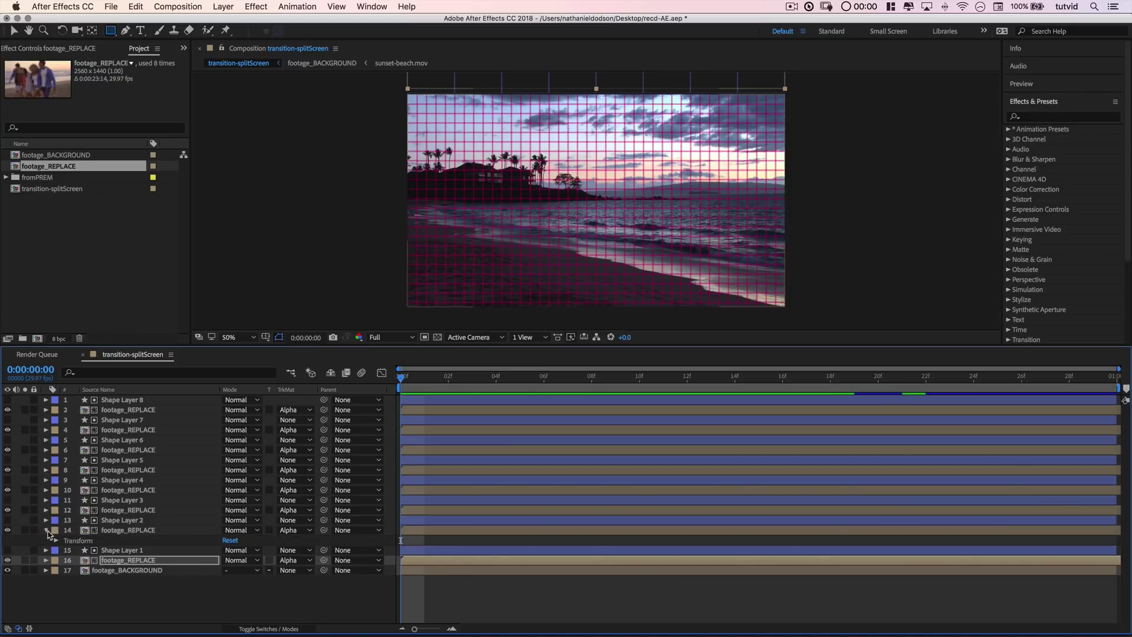
pyautogui.click(108, 531)
pyautogui.press('p')
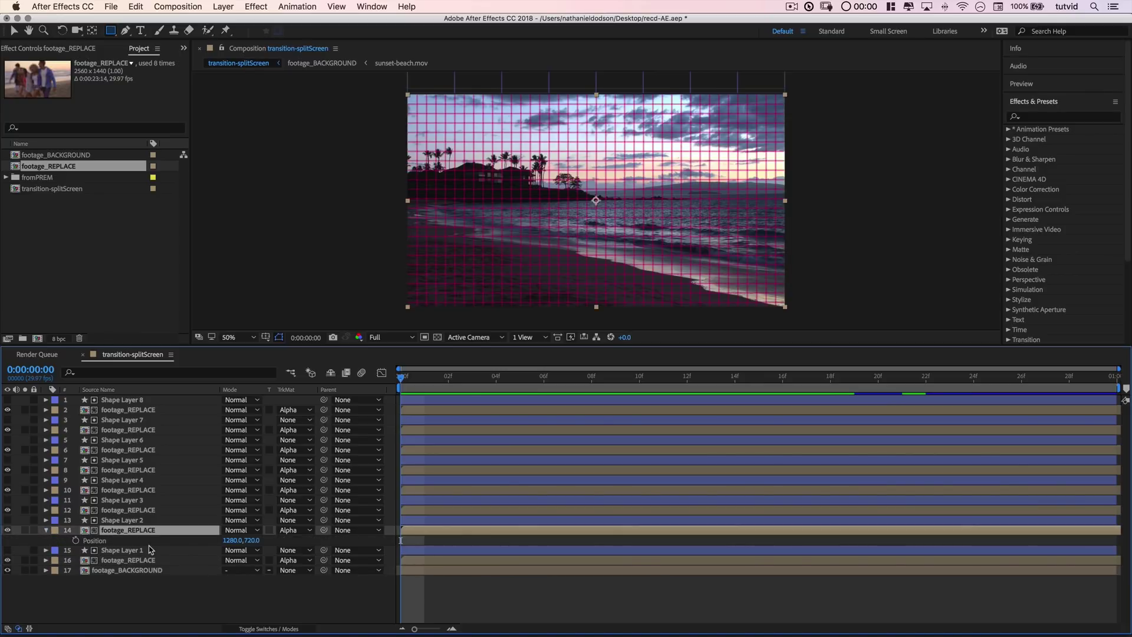
pyautogui.click(45, 520)
pyautogui.scroll(-2, 131, 551)
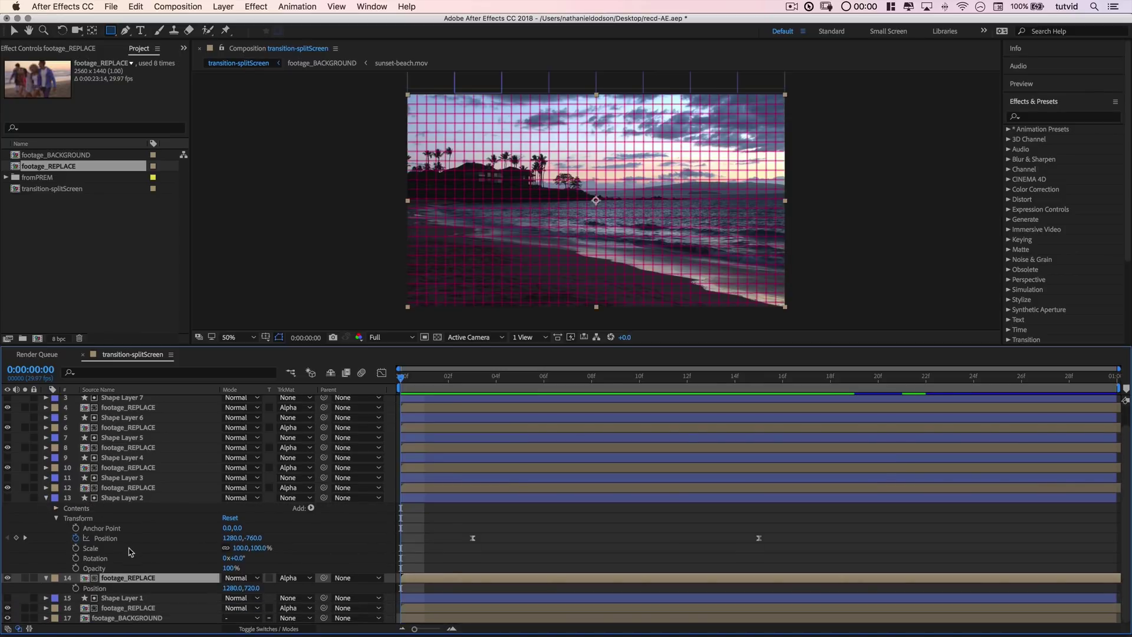
pyautogui.keyDown('alt'); pyautogui.click(76, 588); pyautogui.keyUp('alt')
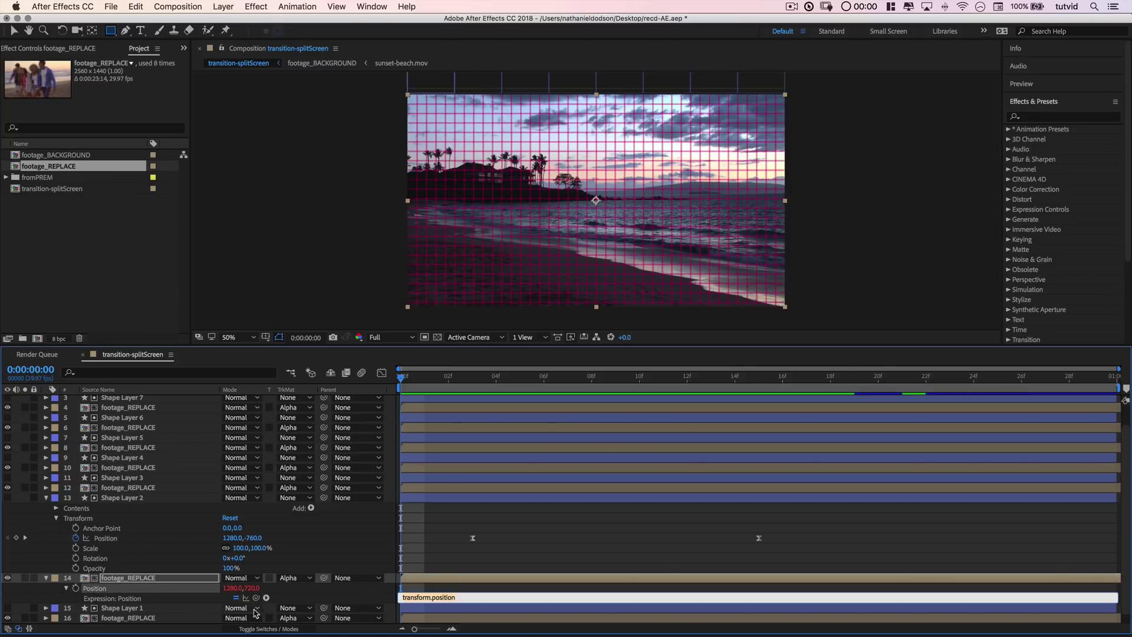
pyautogui.moveTo(257, 600); pyautogui.dragTo(115, 539)
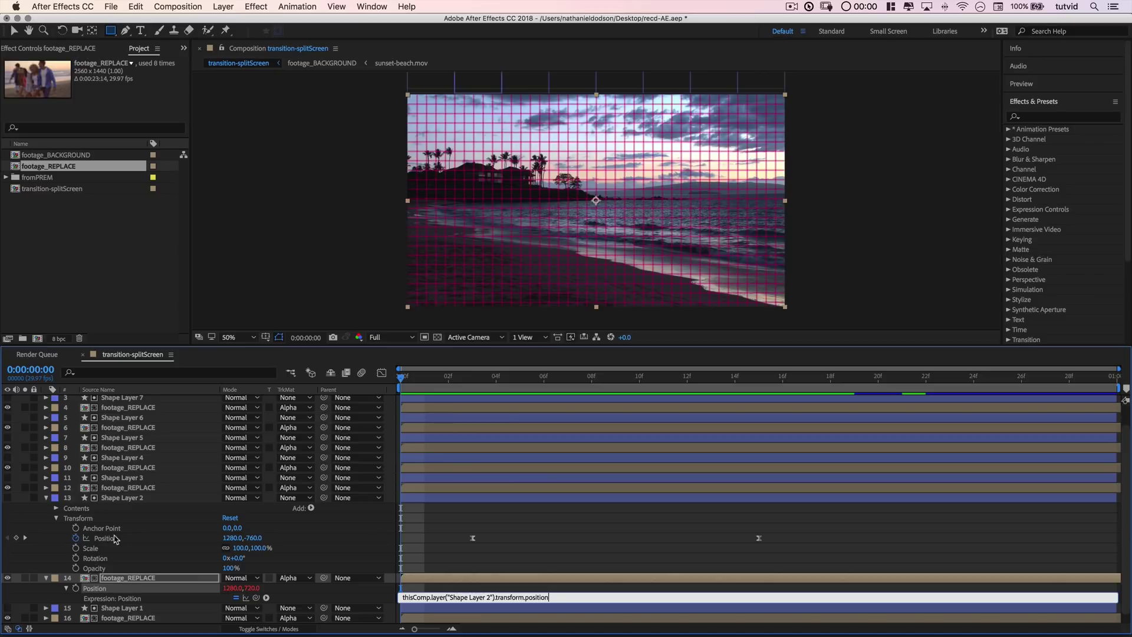
pyautogui.click(44, 497)
pyautogui.click(44, 497)
pyautogui.click(47, 529)
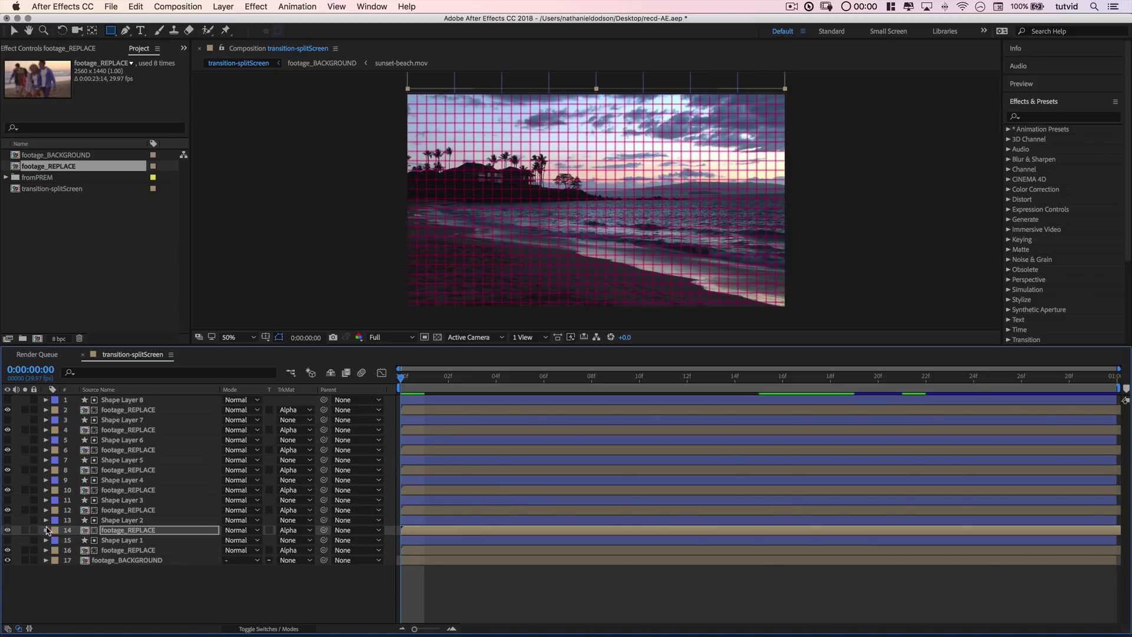
# - Link the Position of the footage_REPLACE layer beneath Shape Layer 3 to Shape Layer 3's Position with an expression
pyautogui.click(49, 513)
pyautogui.press('u')
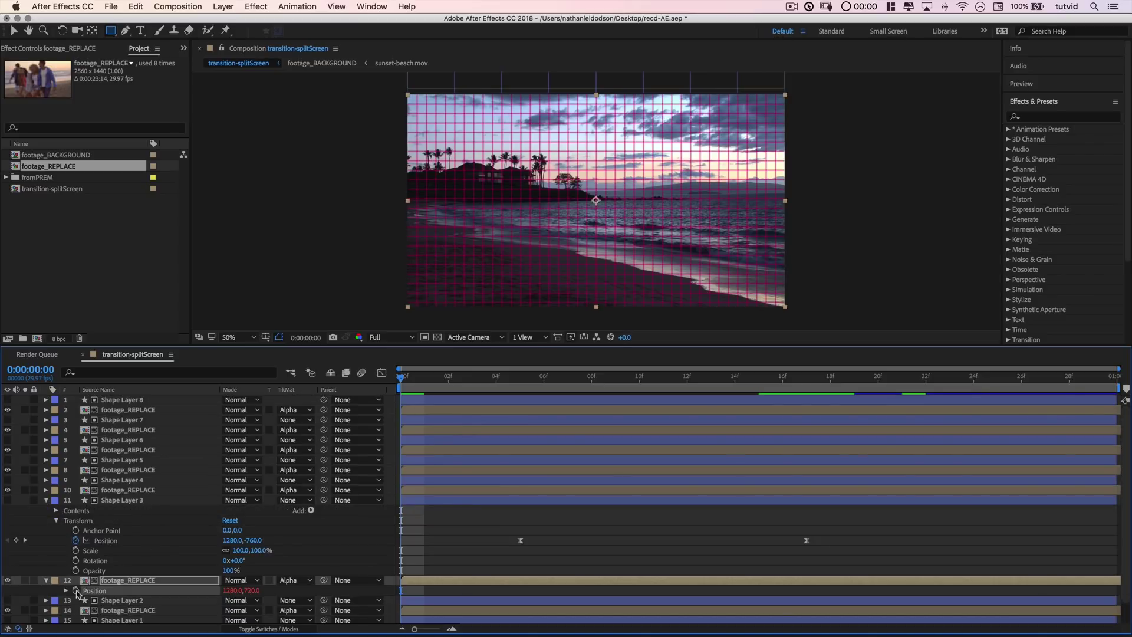
pyautogui.click(46, 580)
pyautogui.click(46, 500)
# - Link the Position of the footage_REPLACE layer beneath Shape Layer 4 to Shape Layer 4's Position with an expression
pyautogui.click(142, 490)
pyautogui.click(46, 480)
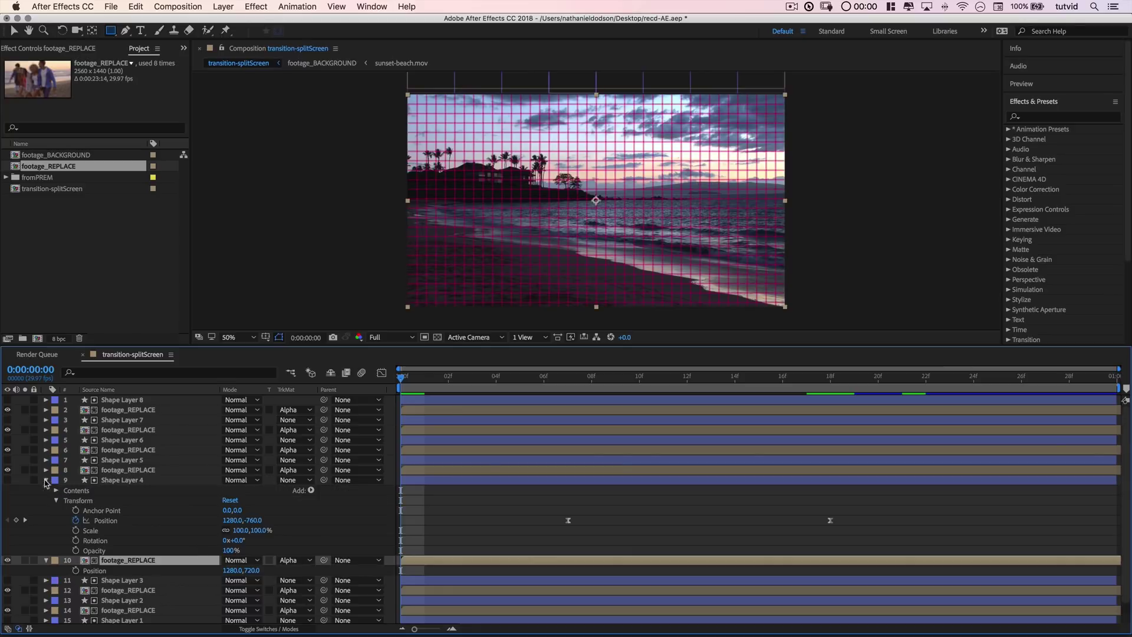
pyautogui.press('p')
pyautogui.keyDown('alt'); pyautogui.click(76, 570); pyautogui.keyUp('alt')
pyautogui.moveTo(245, 582); pyautogui.dragTo(106, 520)
pyautogui.click(46, 480)
pyautogui.click(46, 490)
# - Link the Position of the footage_REPLACE layer beneath Shape Layer 5 to Shape Layer 5's Position with an expression
pyautogui.click(129, 540)
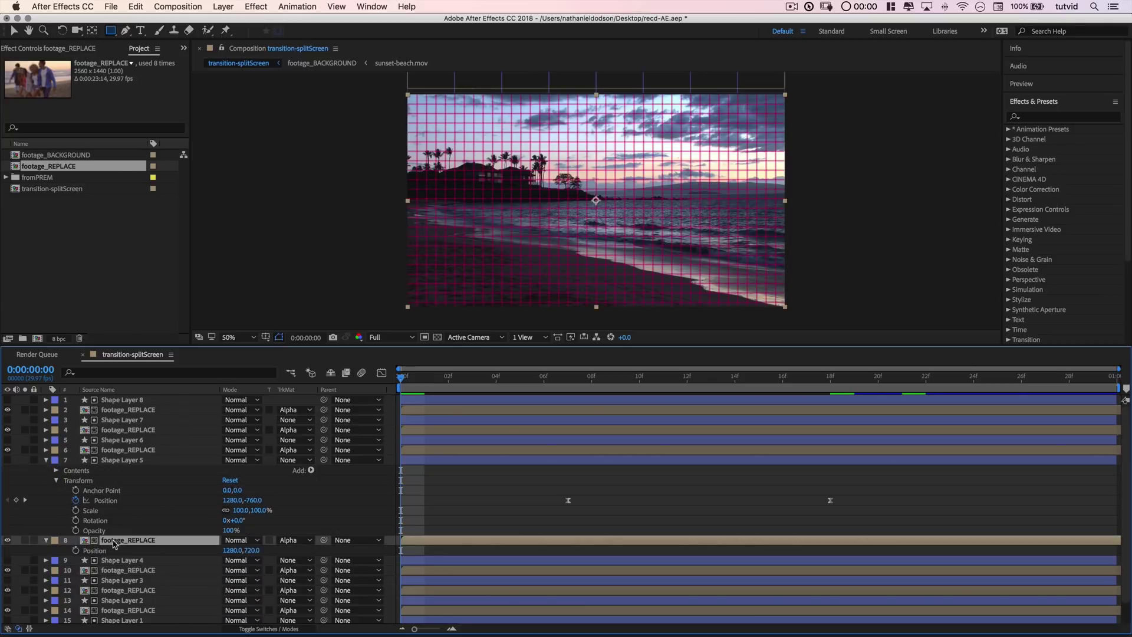
pyautogui.press('u')
pyautogui.moveTo(255, 559); pyautogui.dragTo(106, 500)
pyautogui.click(46, 459)
pyautogui.click(46, 469)
# - Link the Position of the footage_REPLACE layer beneath Shape Layer 6 to Shape Layer 6's Position with an expression
pyautogui.click(49, 449)
pyautogui.press('u')
pyautogui.click(46, 440)
pyautogui.keyDown('alt'); pyautogui.click(76, 530); pyautogui.keyUp('alt')
pyautogui.moveTo(254, 540); pyautogui.dragTo(106, 480)
pyautogui.click(46, 440)
pyautogui.click(46, 450)
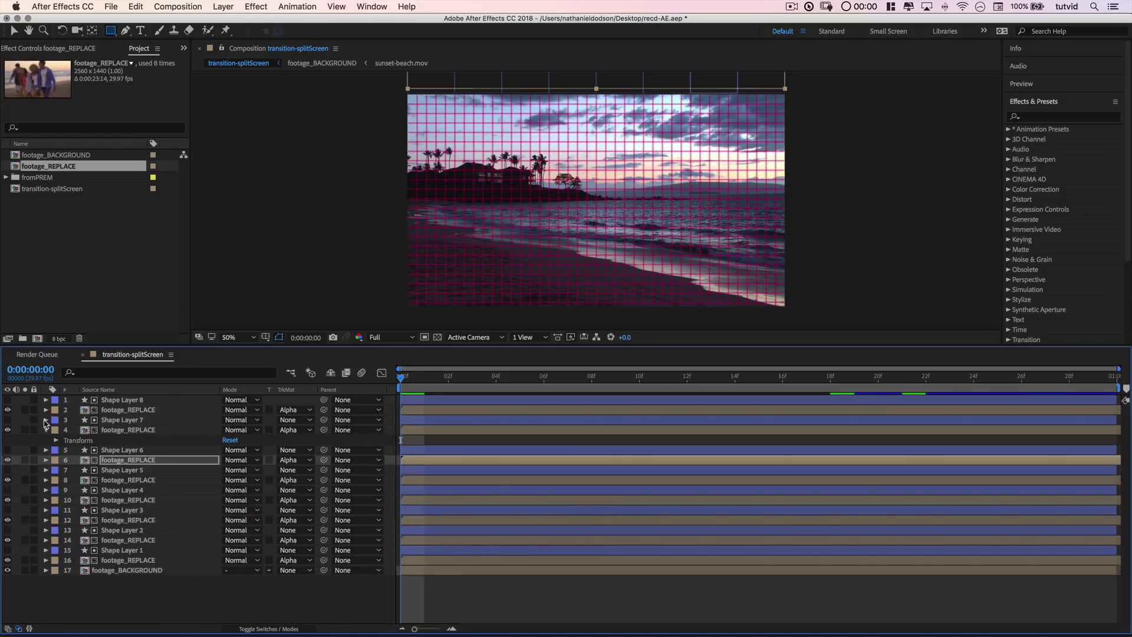
# - Link the Position of the footage_REPLACE layer beneath Shape Layer 7 to Shape Layer 7's Position with an expression
pyautogui.click(46, 420)
pyautogui.click(46, 500)
pyautogui.click(116, 503)
pyautogui.press('p')
pyautogui.keyDown('alt'); pyautogui.click(75, 510); pyautogui.keyUp('alt')
pyautogui.moveTo(254, 520); pyautogui.dragTo(106, 420)
pyautogui.click(46, 419)
pyautogui.click(46, 430)
# - Link the Position of the footage_REPLACE layer beneath Shape Layer 8 to Shape Layer 8's Position, and review the resulting expression
pyautogui.click(46, 399)
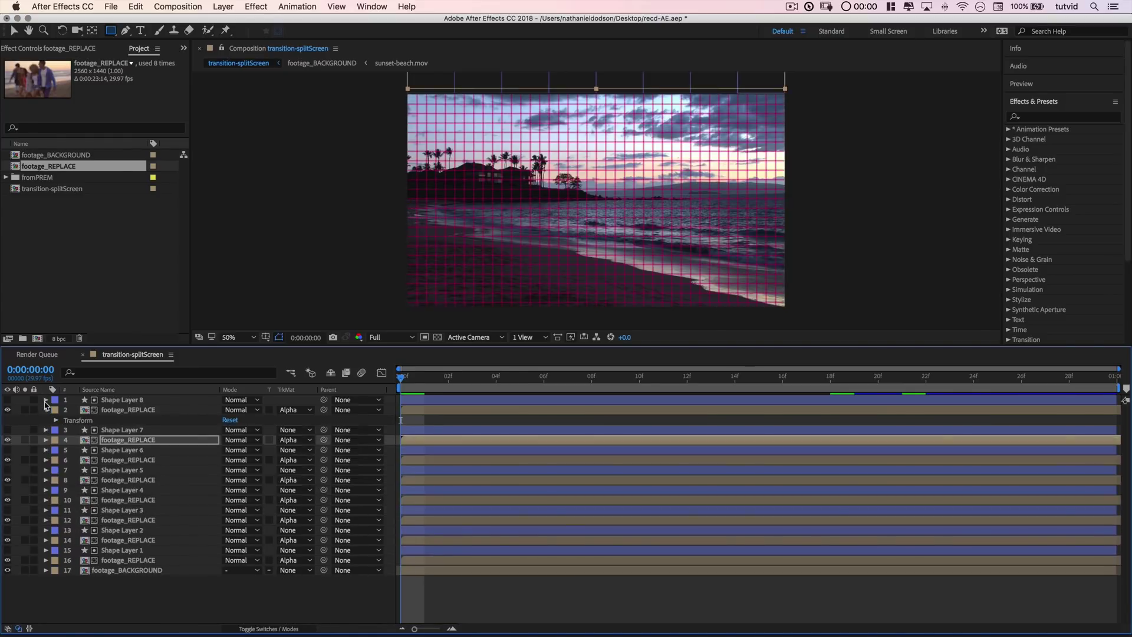
pyautogui.click(109, 480)
pyautogui.press('p')
pyautogui.keyDown('alt'); pyautogui.click(76, 490); pyautogui.keyUp('alt')
pyautogui.moveTo(255, 500); pyautogui.dragTo(106, 440)
pyautogui.click(46, 400)
pyautogui.click(46, 410)
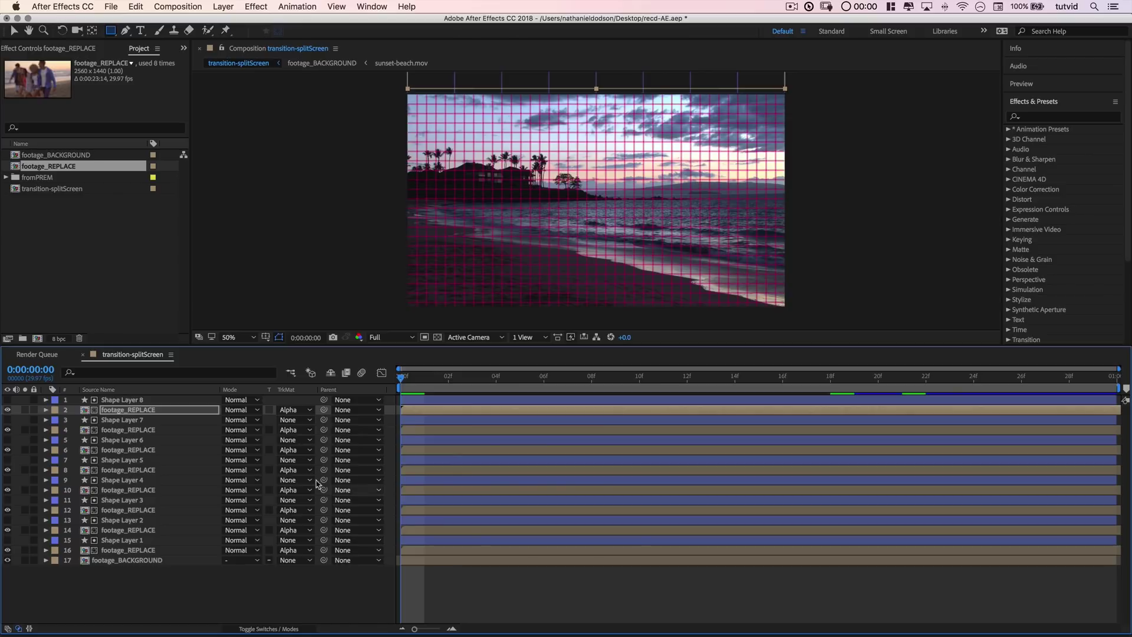
pyautogui.click(46, 410)
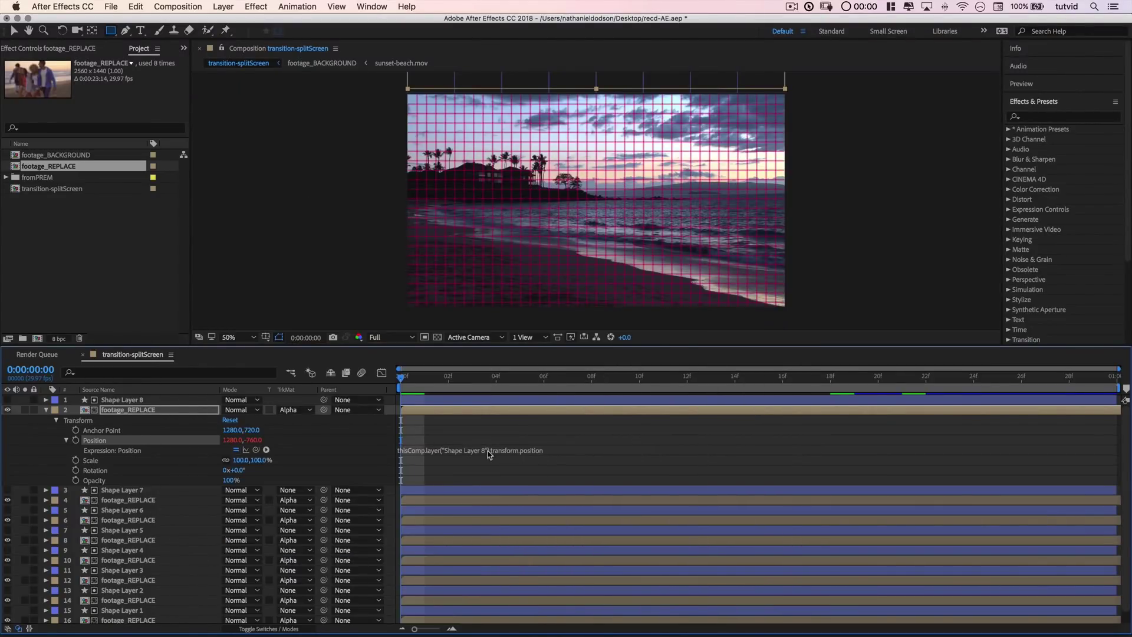
pyautogui.click(47, 410)
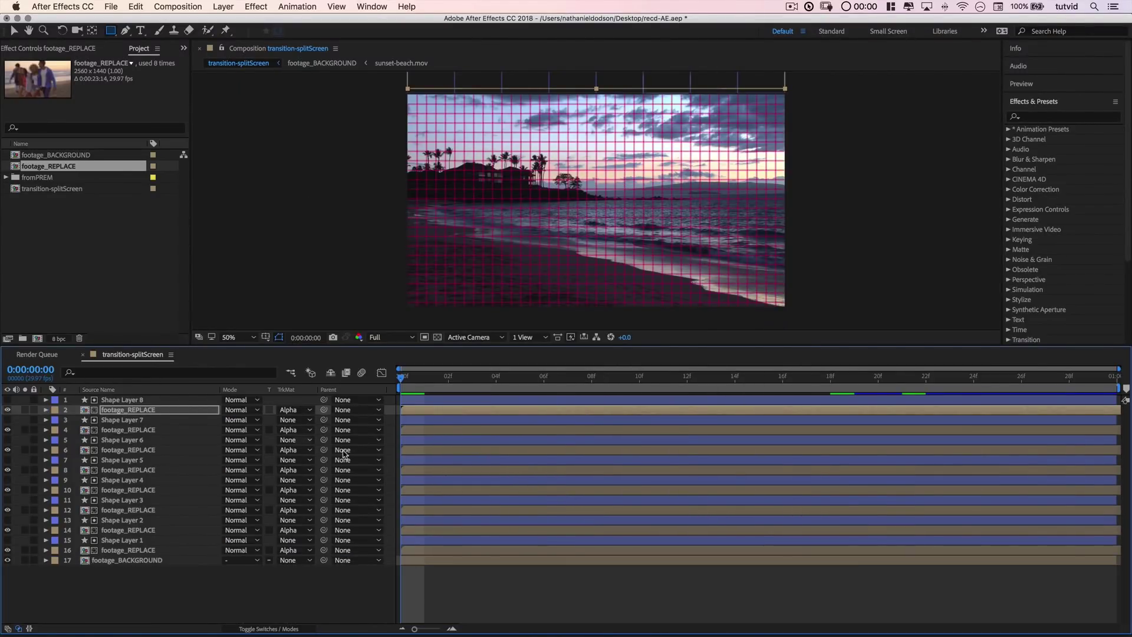
# - Hide the composition grid and preview the transition from frame 0 with all footage positions linked
pyautogui.moveTo(400, 383); pyautogui.dragTo(693, 411)
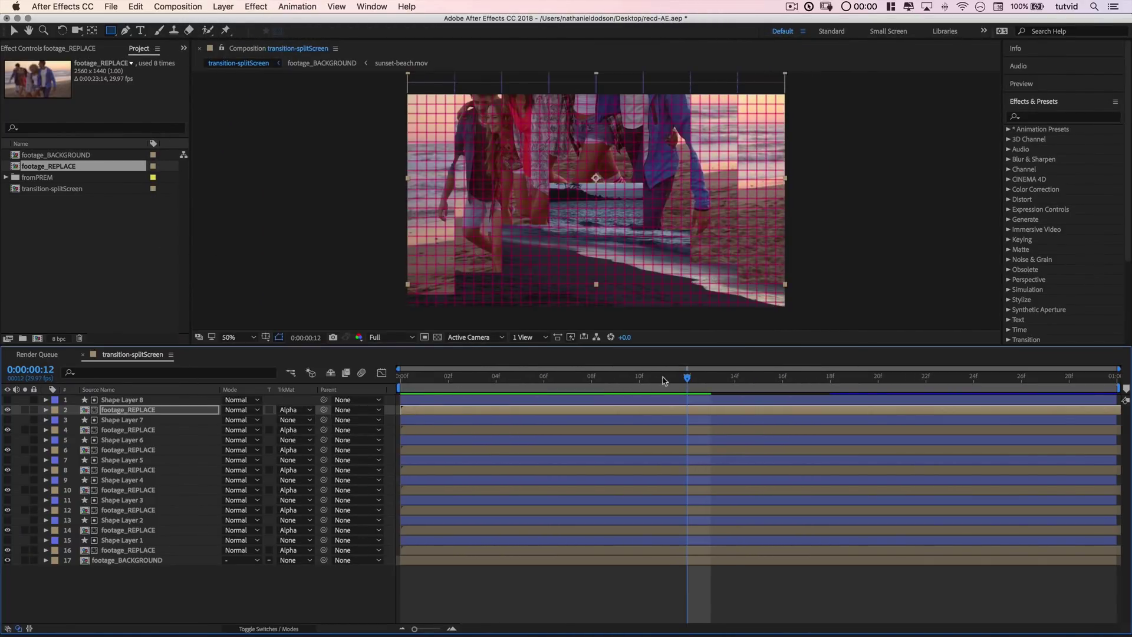
pyautogui.moveTo(689, 378); pyautogui.dragTo(401, 380)
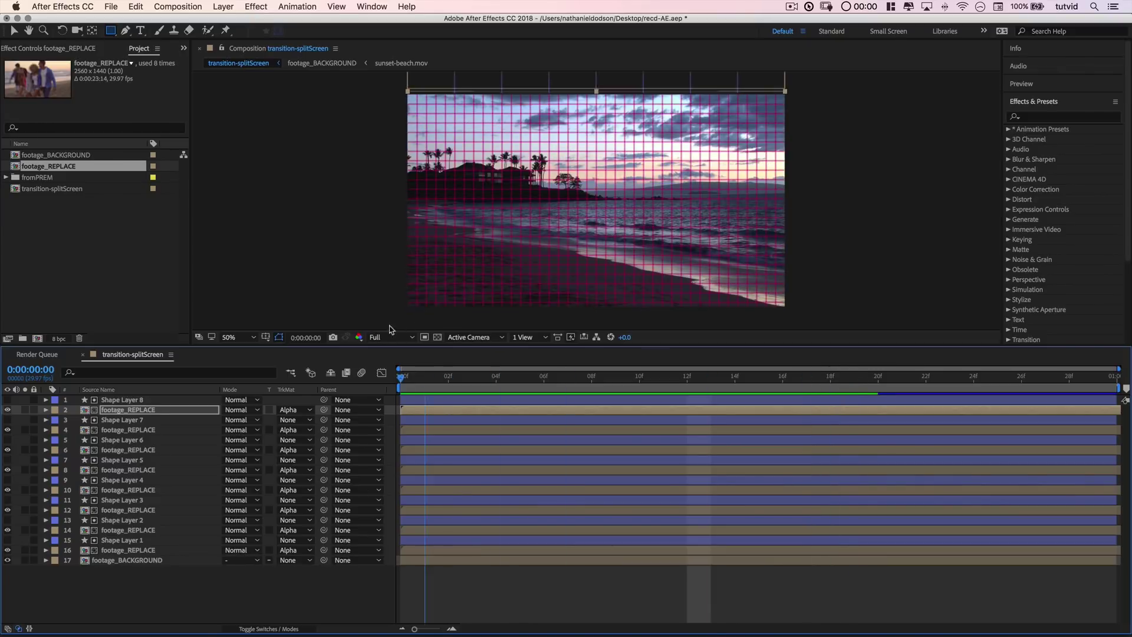
pyautogui.click(337, 7)
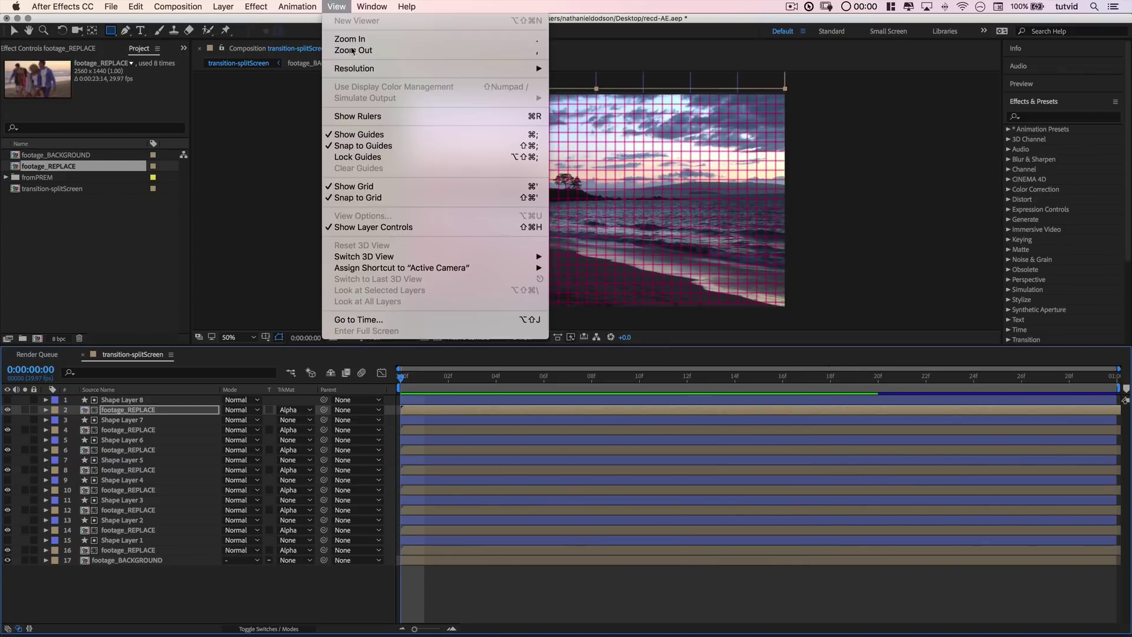
pyautogui.click(365, 186)
pyautogui.press('space')
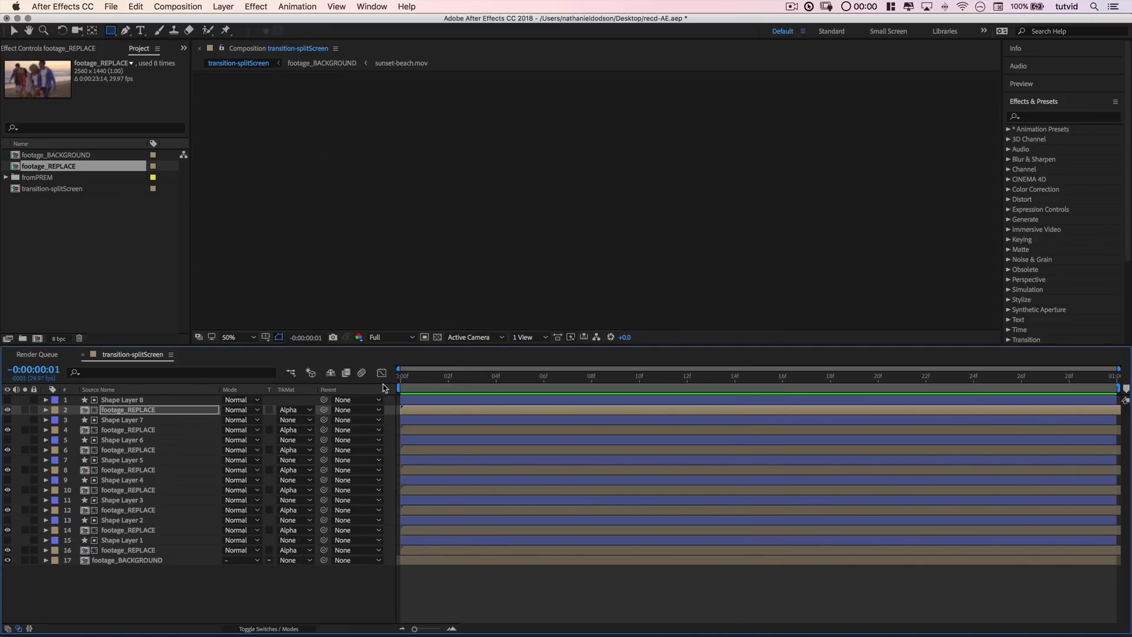
# - Save the project with the current time at frame 0 and switch to Premiere Pro
pyautogui.click(407, 377)
pyautogui.press('super+s')
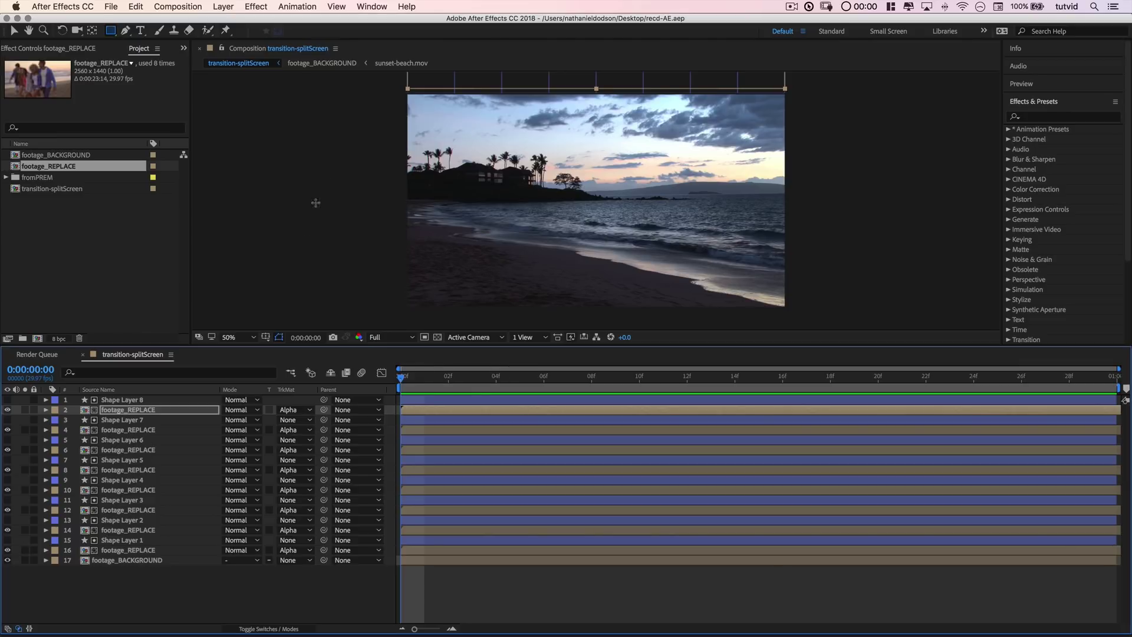
pyautogui.press('super+Tab')
pyautogui.press('super+Tab')
pyautogui.press('super+Tab')
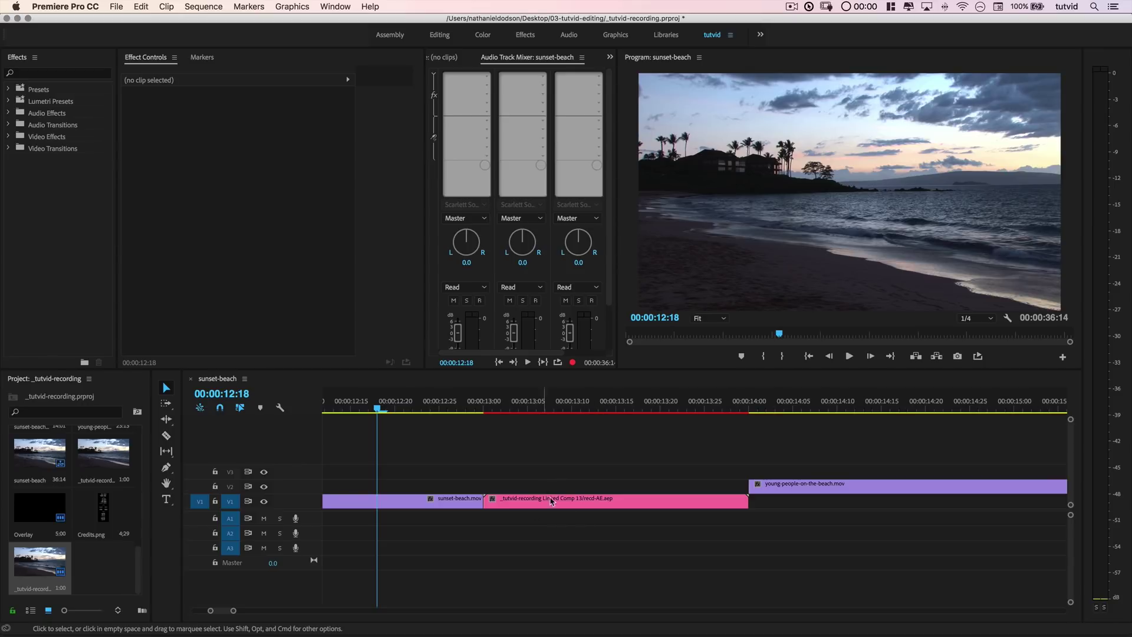
# - Play the sunset-beach sequence across the linked composition to check the transition between the clips, then return to After Effects
pyautogui.click(400, 501)
pyautogui.moveTo(391, 407); pyautogui.dragTo(366, 410)
pyautogui.press('-')
pyautogui.press('-')
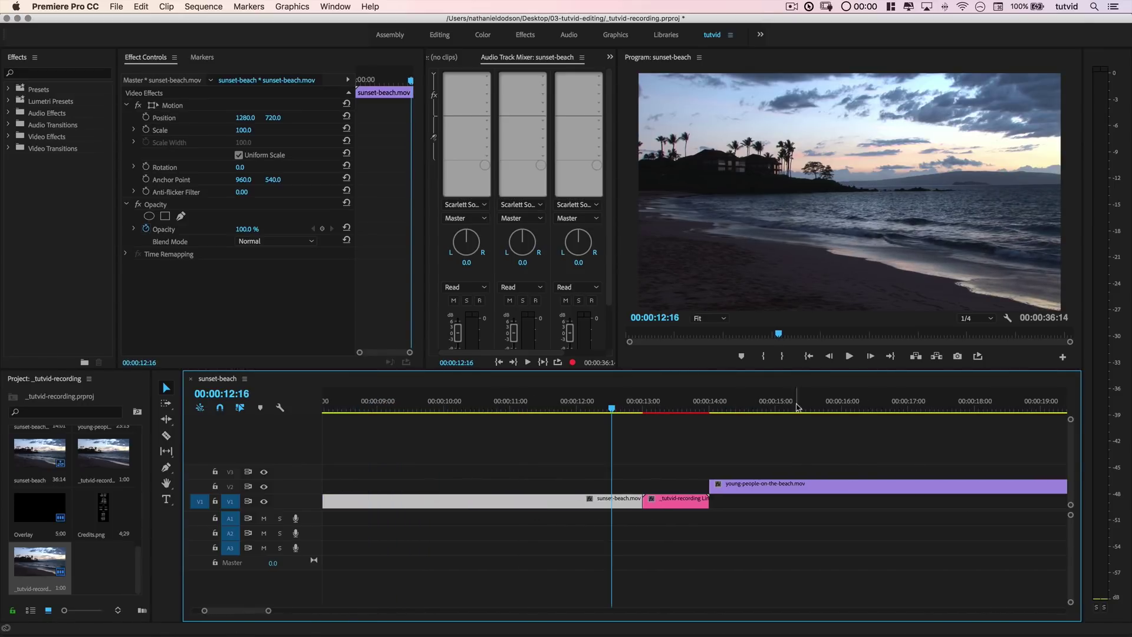
pyautogui.press('space')
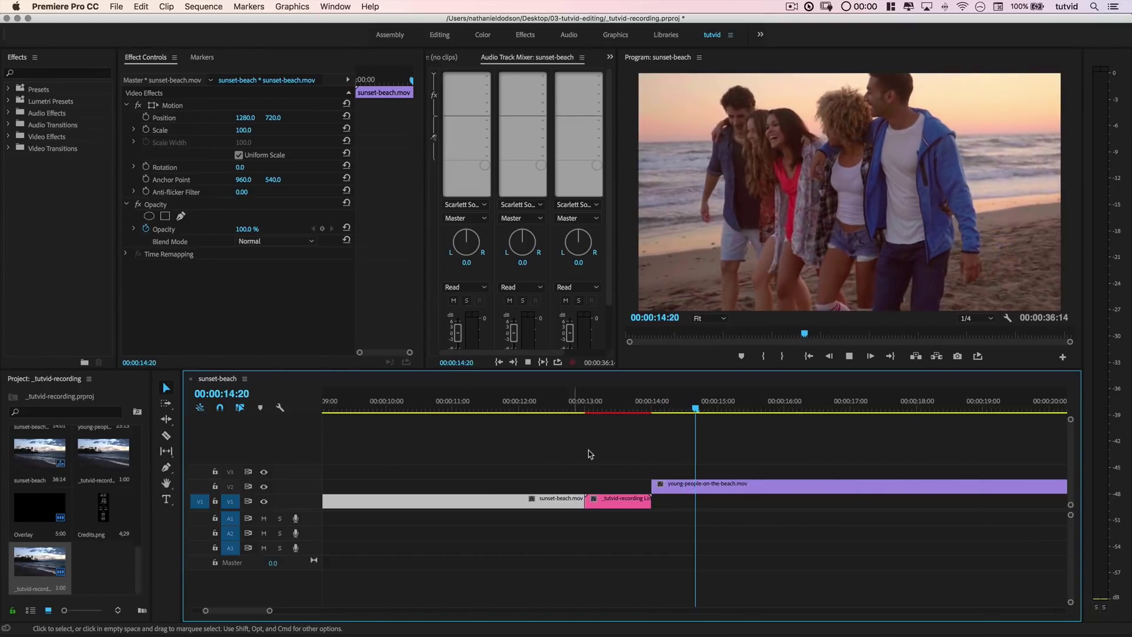
pyautogui.press('l')
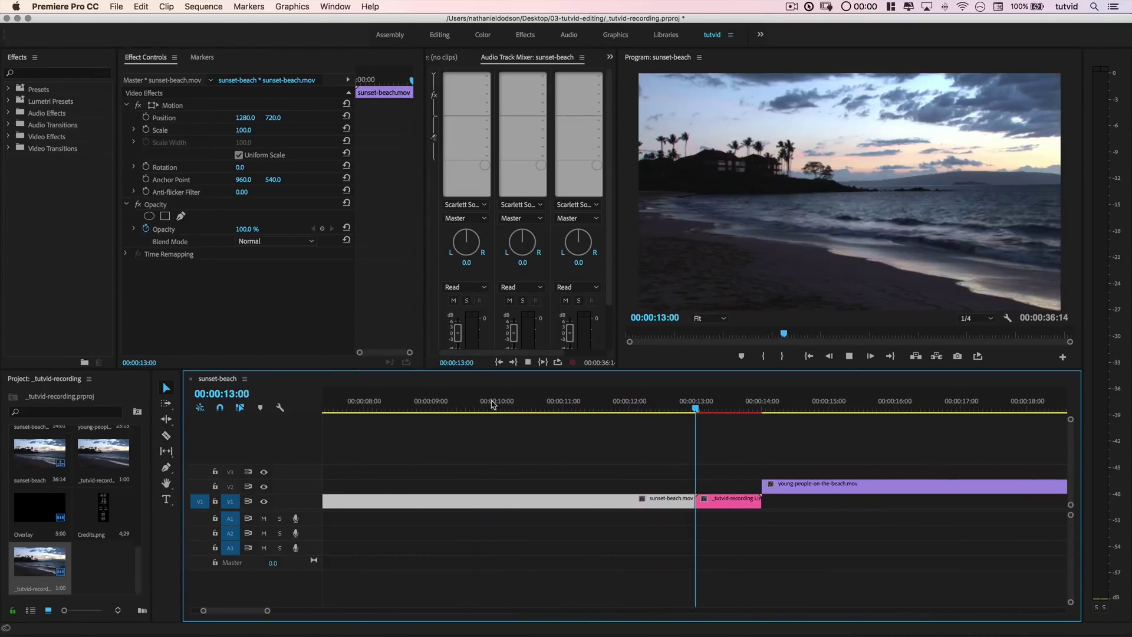
pyautogui.press('k')
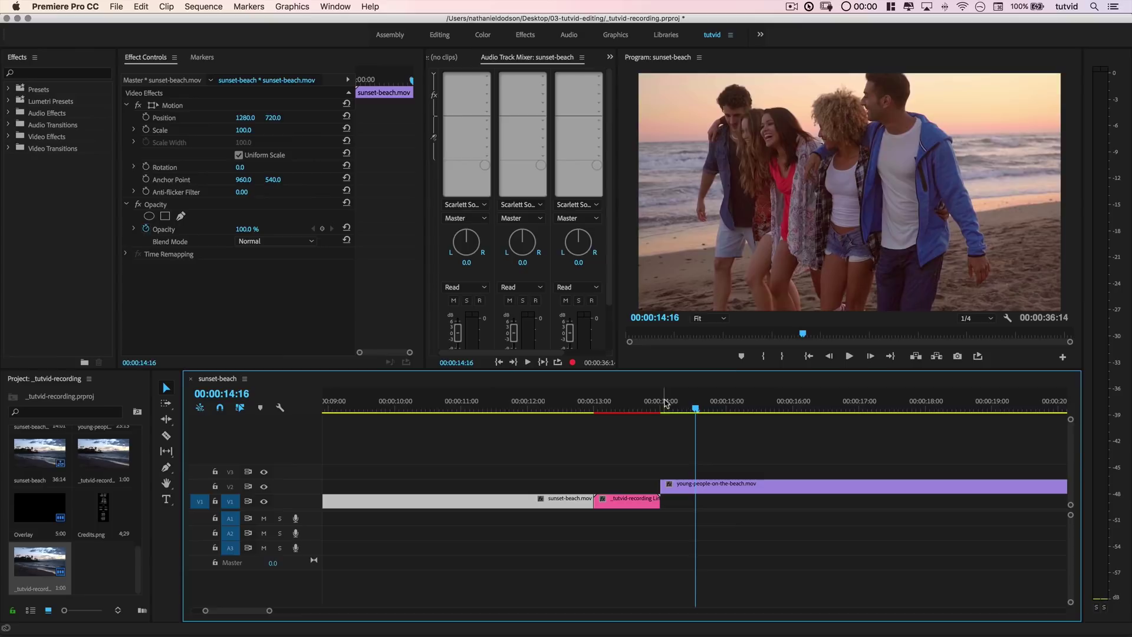
pyautogui.click(639, 453)
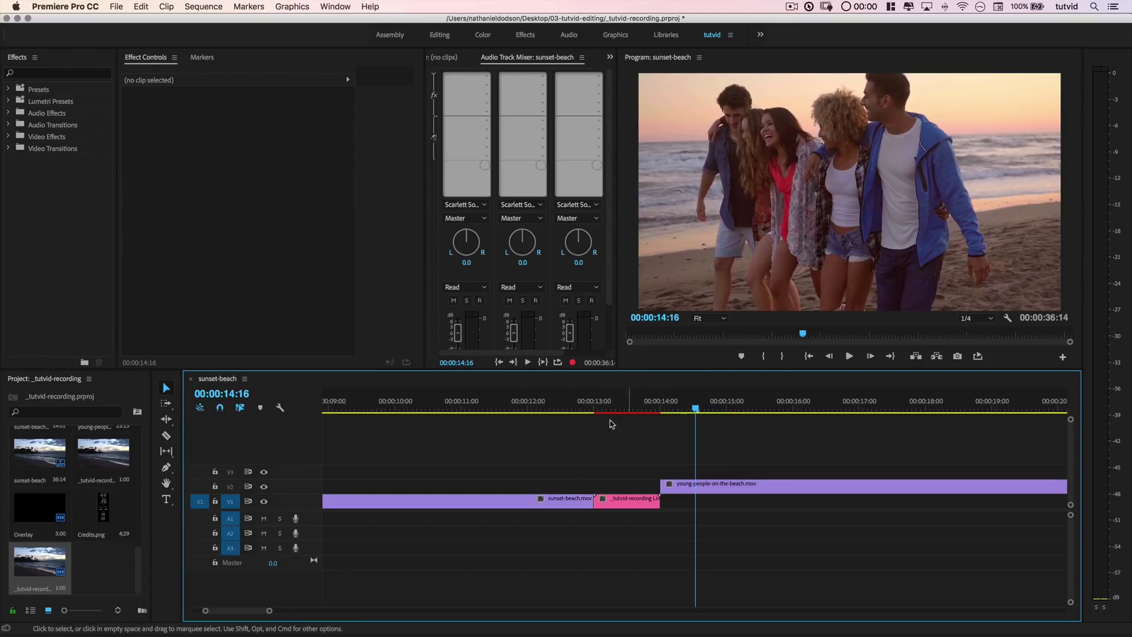
pyautogui.press('super+Tab')
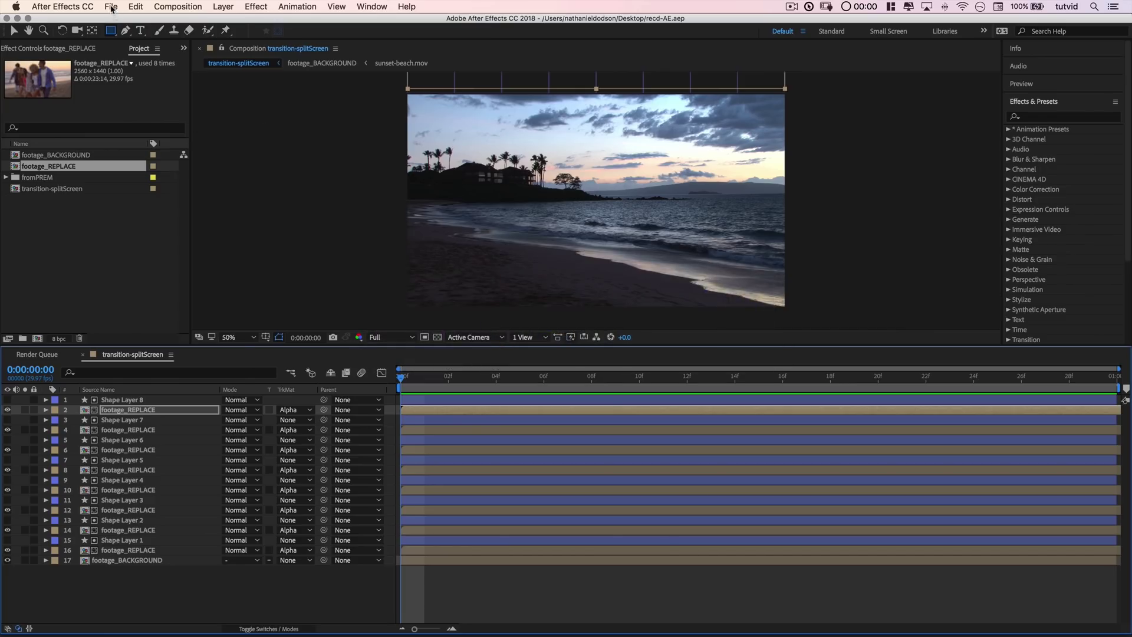
pyautogui.click(111, 7)
pyautogui.moveTo(153, 134)
pyautogui.click(271, 134)
pyautogui.write('someOther')
pyautogui.write('Transitio')
pyautogui.write('ion')
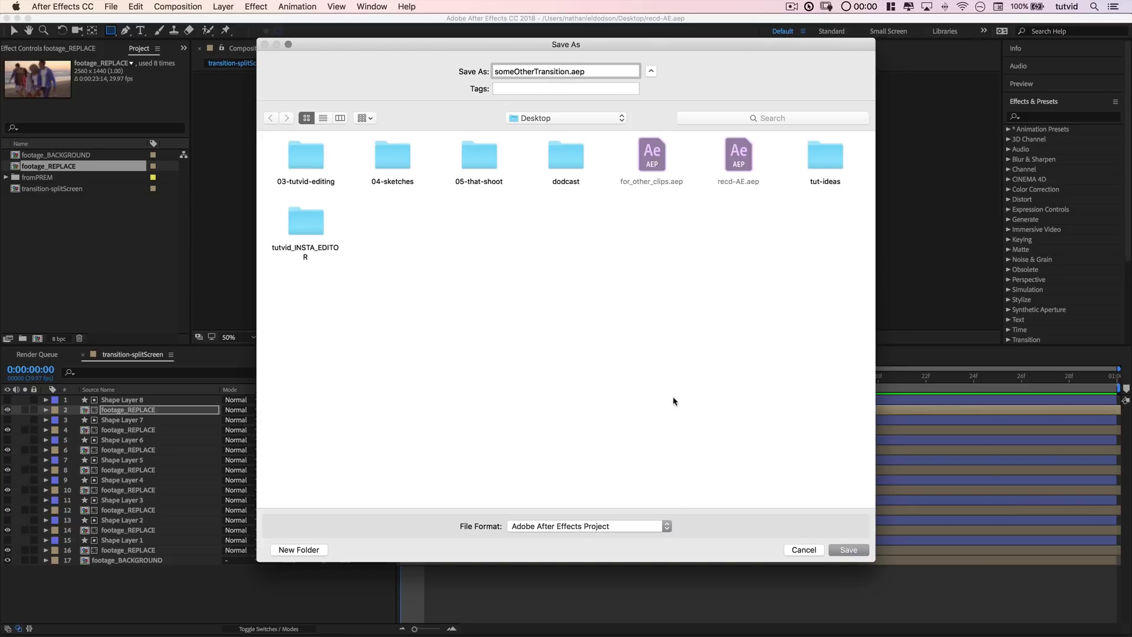
pyautogui.click(806, 551)
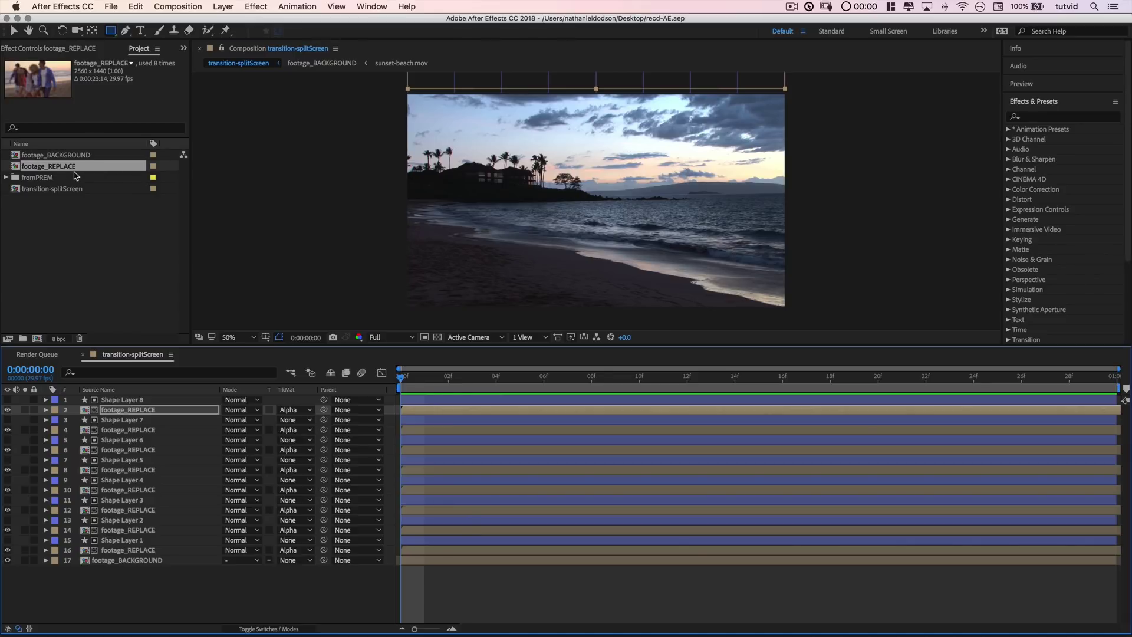
# - Import shuttle_1.mov and shuttle_2.mov from the 2018-04-04AE-introTransitionEffect folder into the project
pyautogui.press('super+Tab')
pyautogui.press('super+Tab')
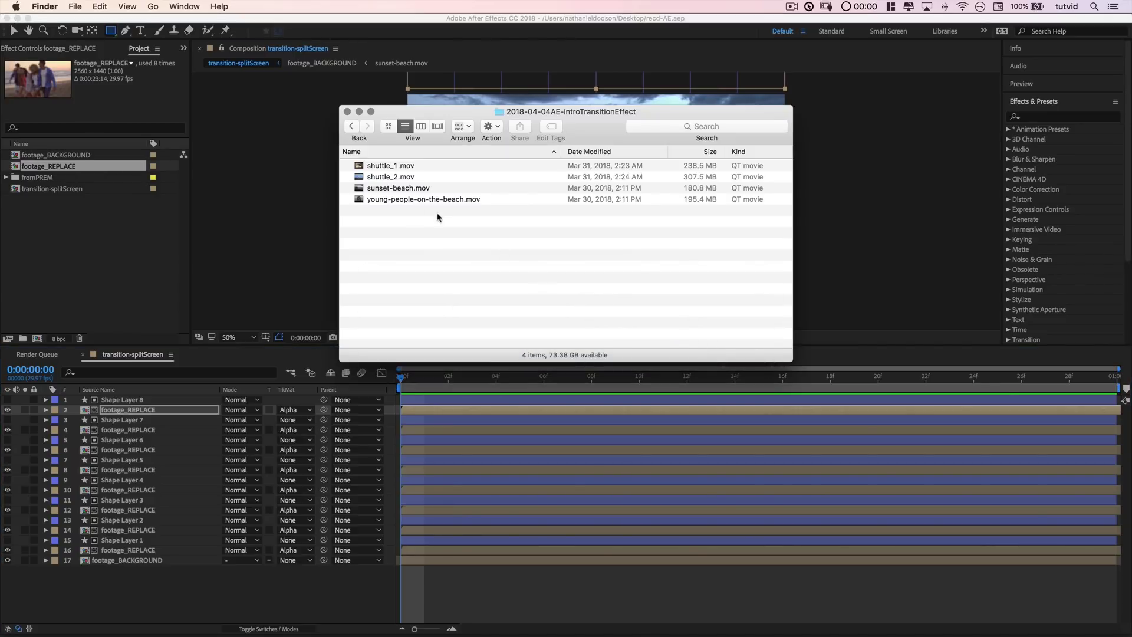
pyautogui.click(386, 169)
pyautogui.keyDown('shift'); pyautogui.click(393, 176); pyautogui.keyUp('shift')
pyautogui.moveTo(399, 171); pyautogui.dragTo(56, 234)
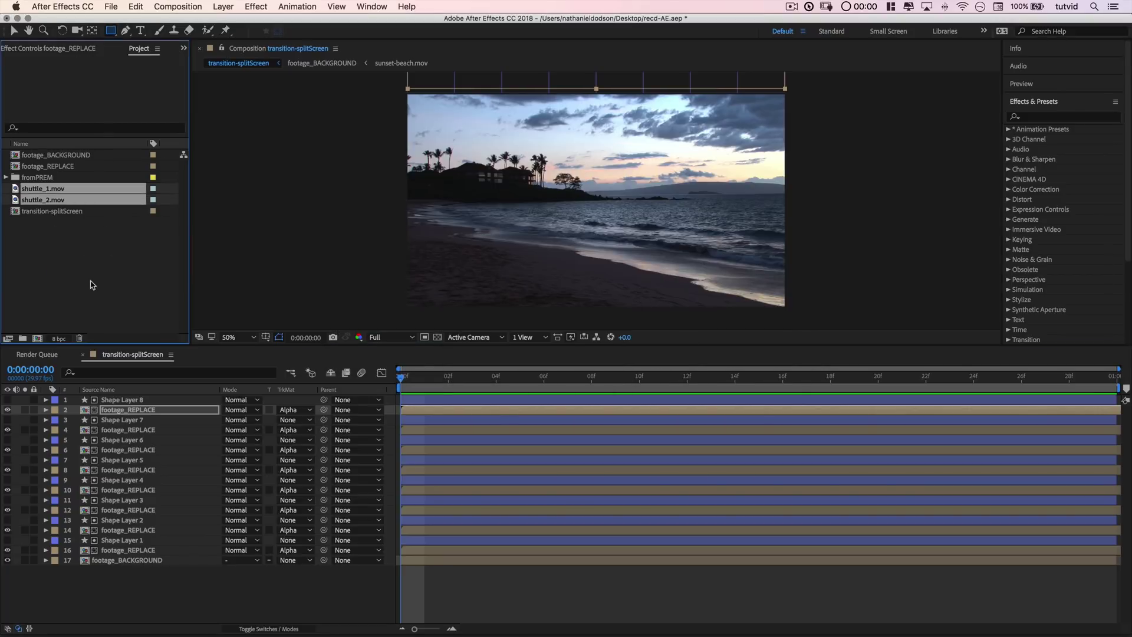
# - Add shuttle_1.mov to the footage_BACKGROUND composition, starting at frame 0, and delete its sunset-beach.mov layer
pyautogui.click(46, 168)
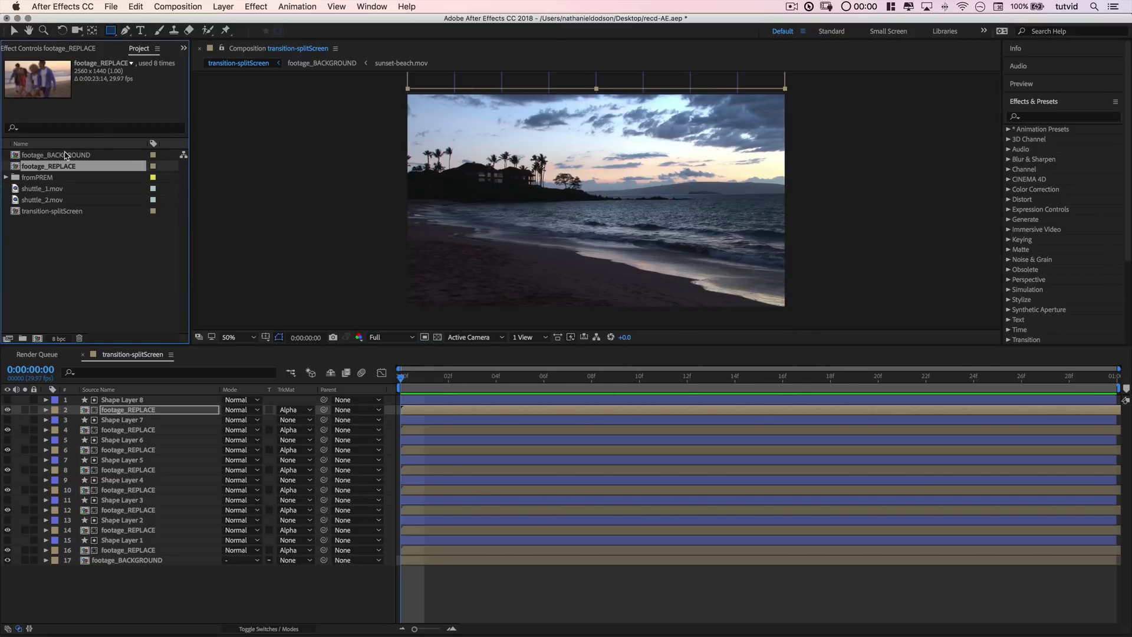
pyautogui.doubleClick(65, 155)
pyautogui.click(48, 190)
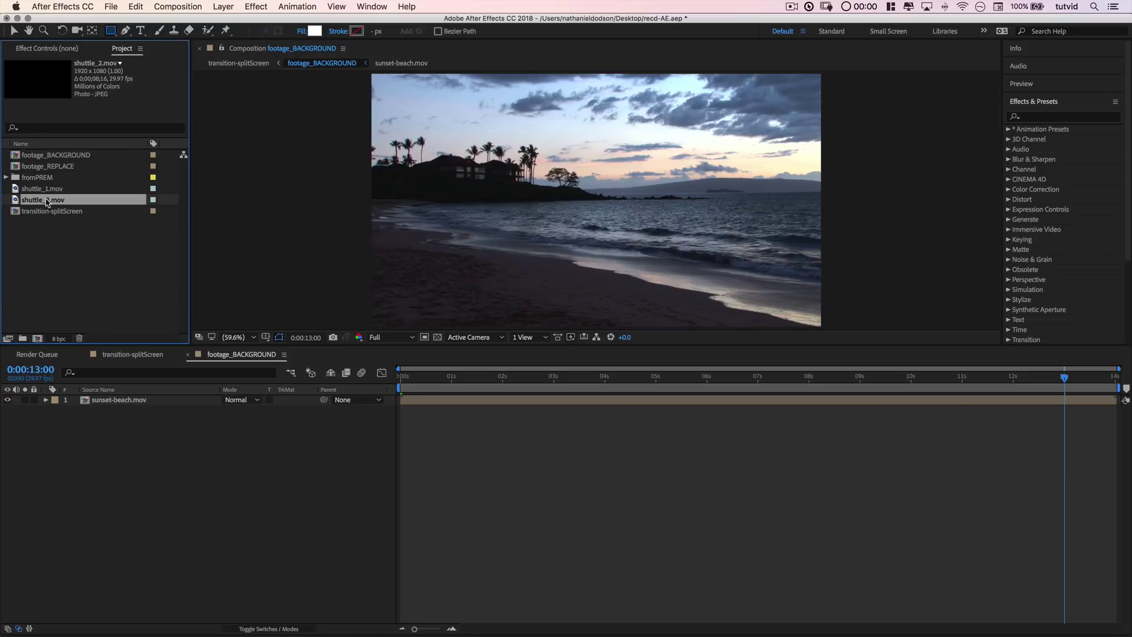
pyautogui.moveTo(48, 189); pyautogui.dragTo(466, 243)
pyautogui.press('space')
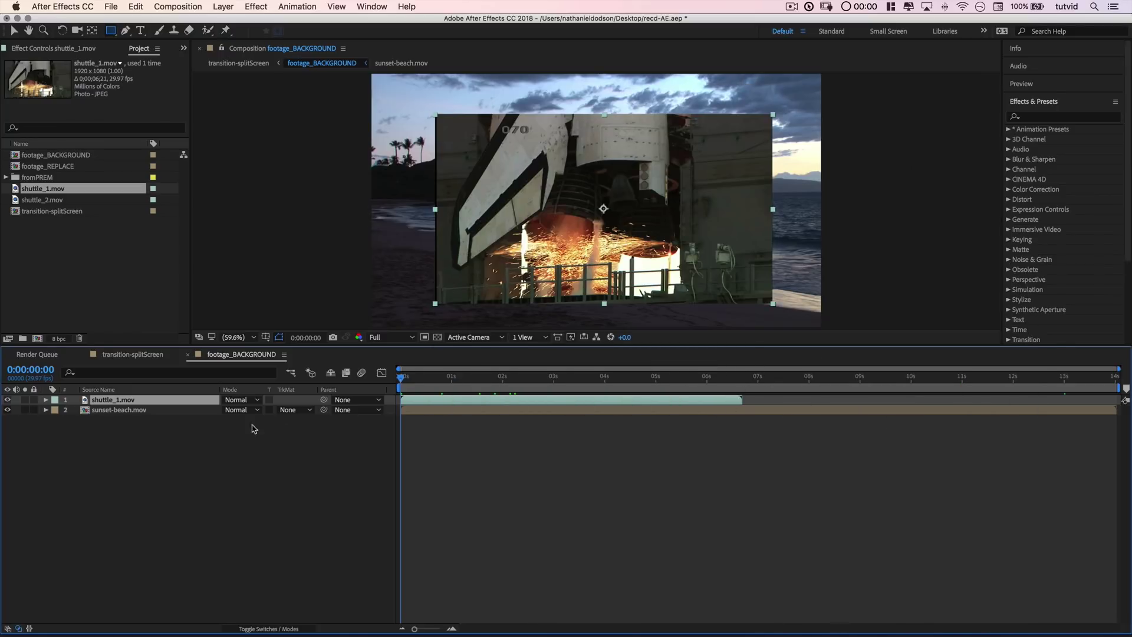
pyautogui.click(121, 410)
pyautogui.press('Delete')
# - Fit the shuttle_1.mov layer to the full footage_BACKGROUND composition frame
pyautogui.click(487, 401)
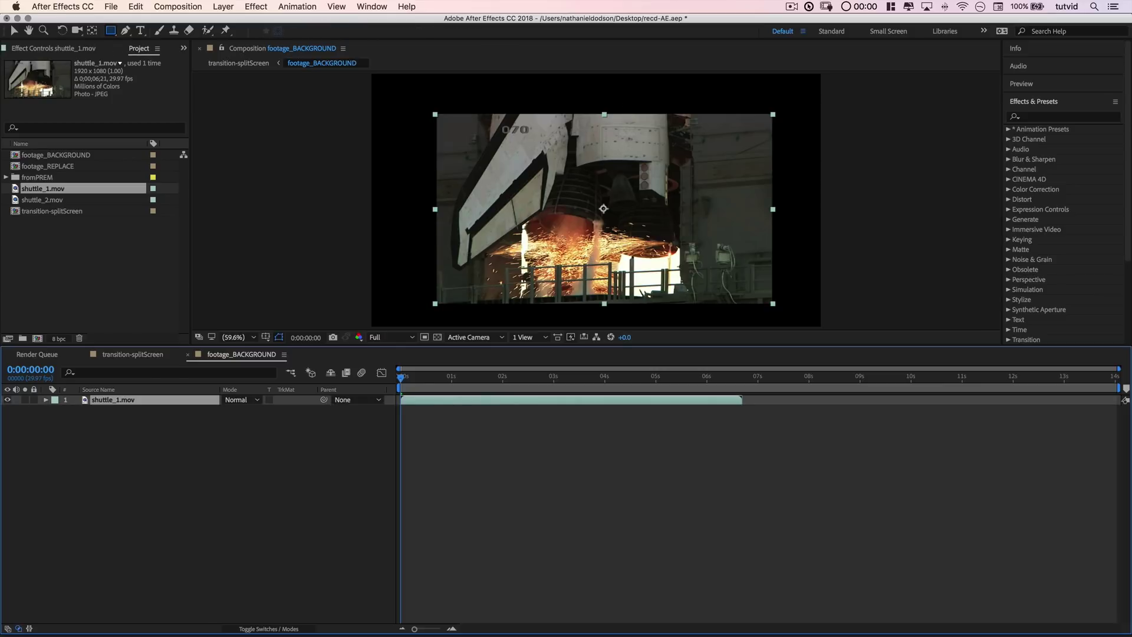
pyautogui.click(236, 7)
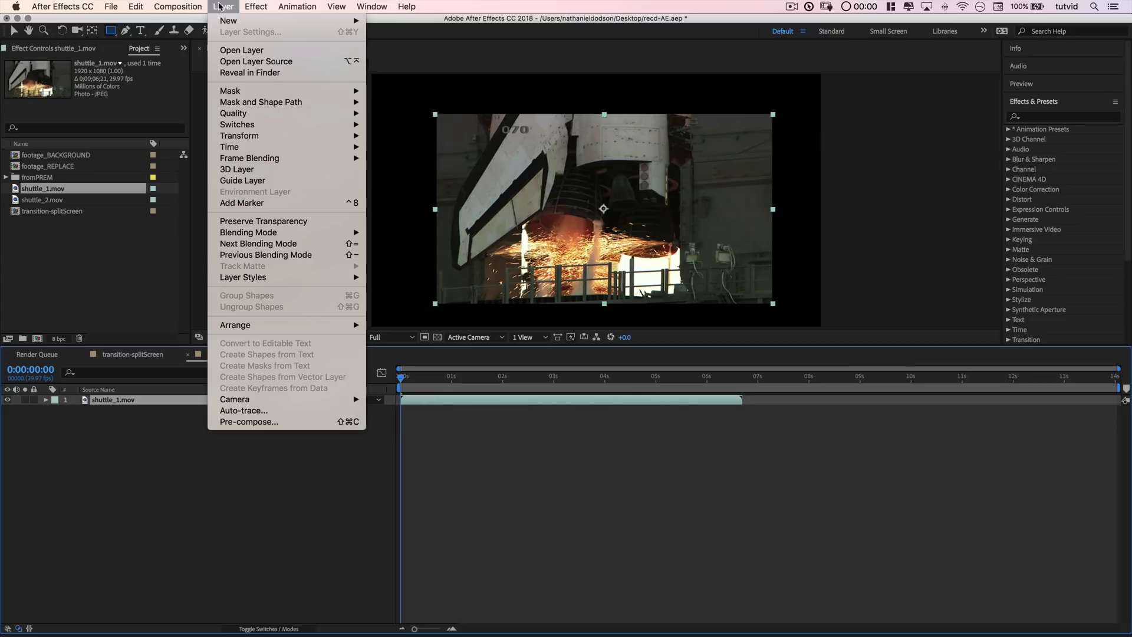
pyautogui.moveTo(312, 137)
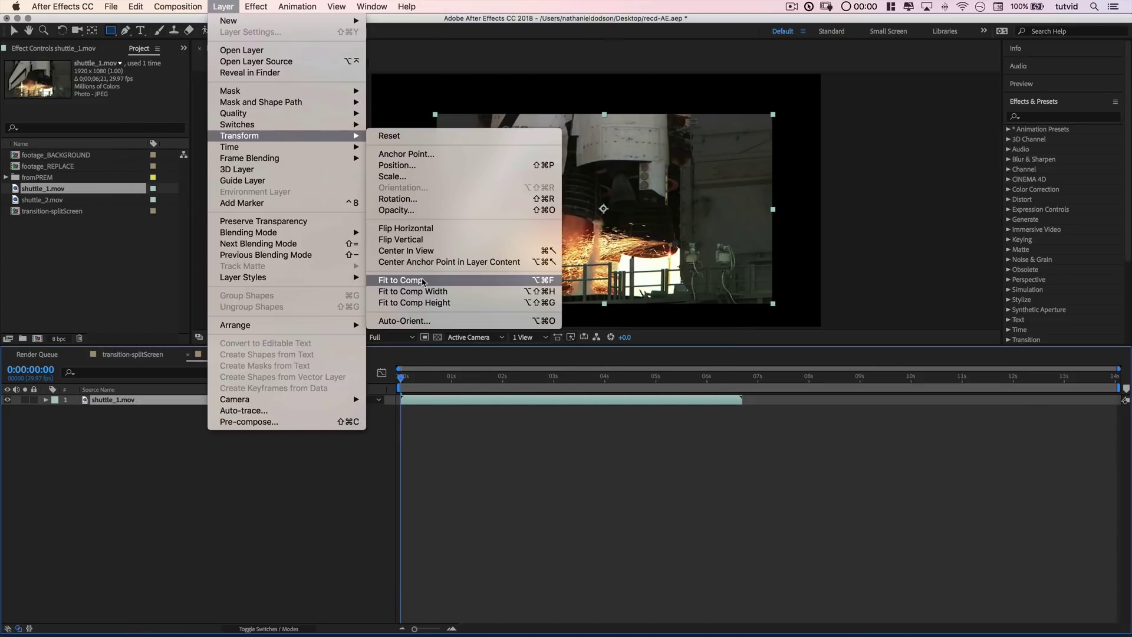
pyautogui.click(424, 282)
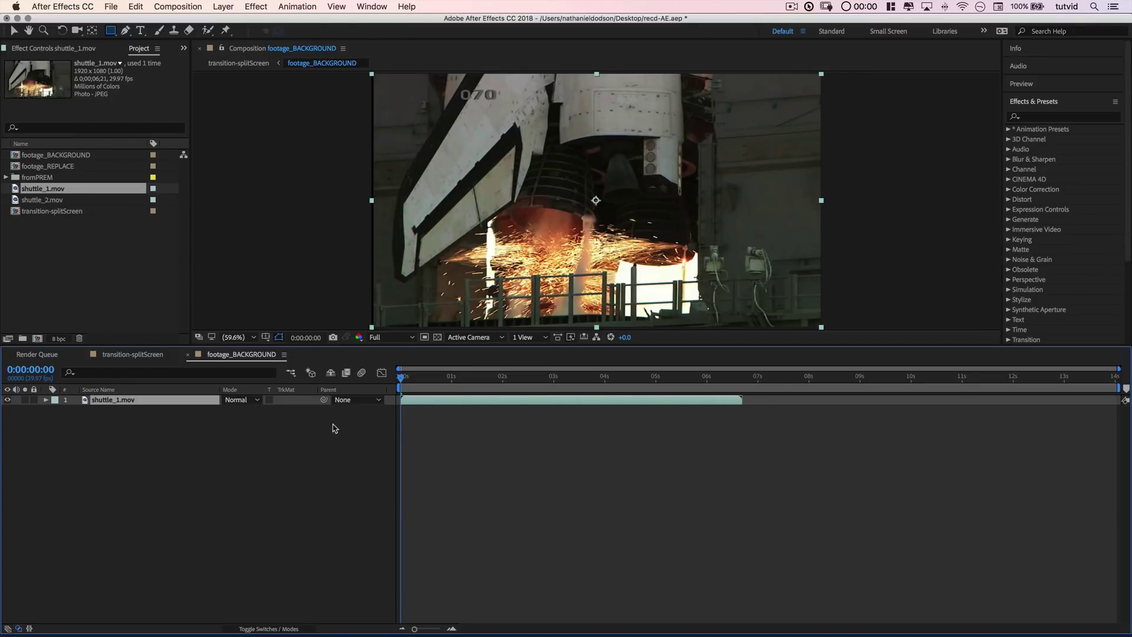
# - Add footage_BACKGROUND beneath all layers in transition-splitScreen, then close the footage_BACKGROUND composition's timeline
pyautogui.click(189, 355)
pyautogui.click(147, 560)
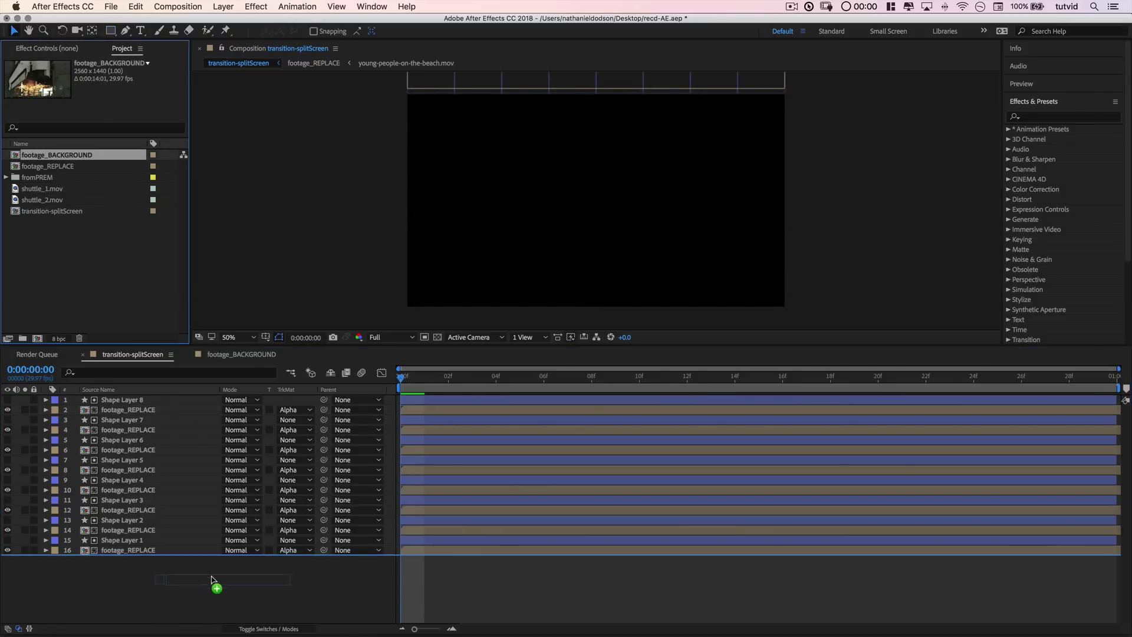
pyautogui.moveTo(407, 381); pyautogui.dragTo(457, 380)
pyautogui.click(236, 354)
pyautogui.click(188, 354)
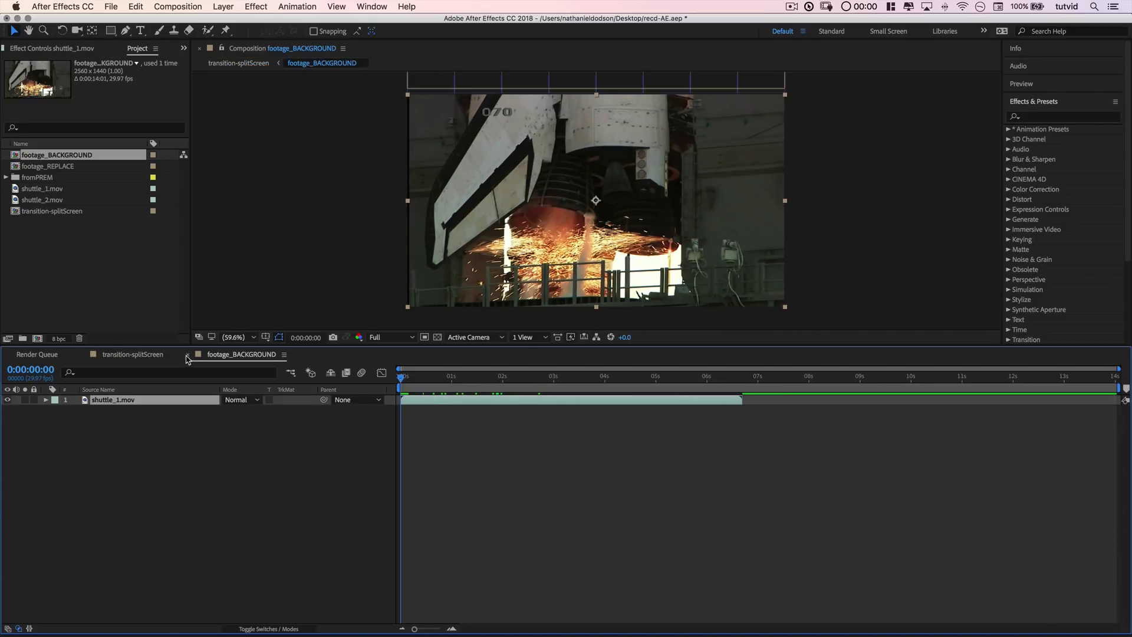
# - Open footage_REPLACE, add shuttle_2.mov above the beach clip, and fit it to the composition frame
pyautogui.doubleClick(45, 166)
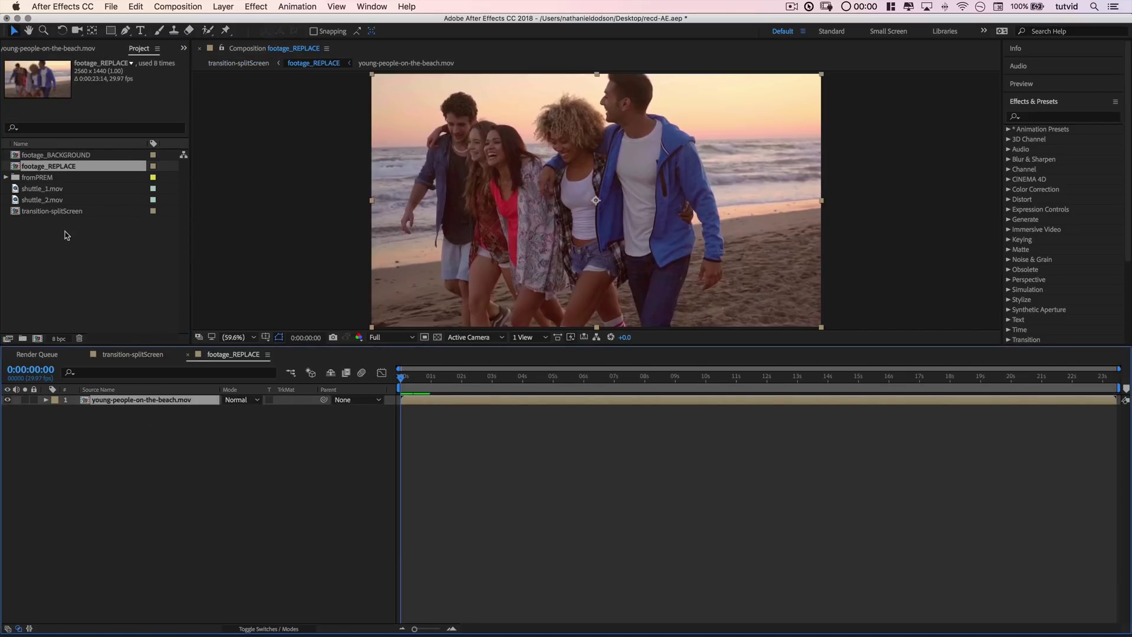
pyautogui.moveTo(50, 200); pyautogui.dragTo(585, 208)
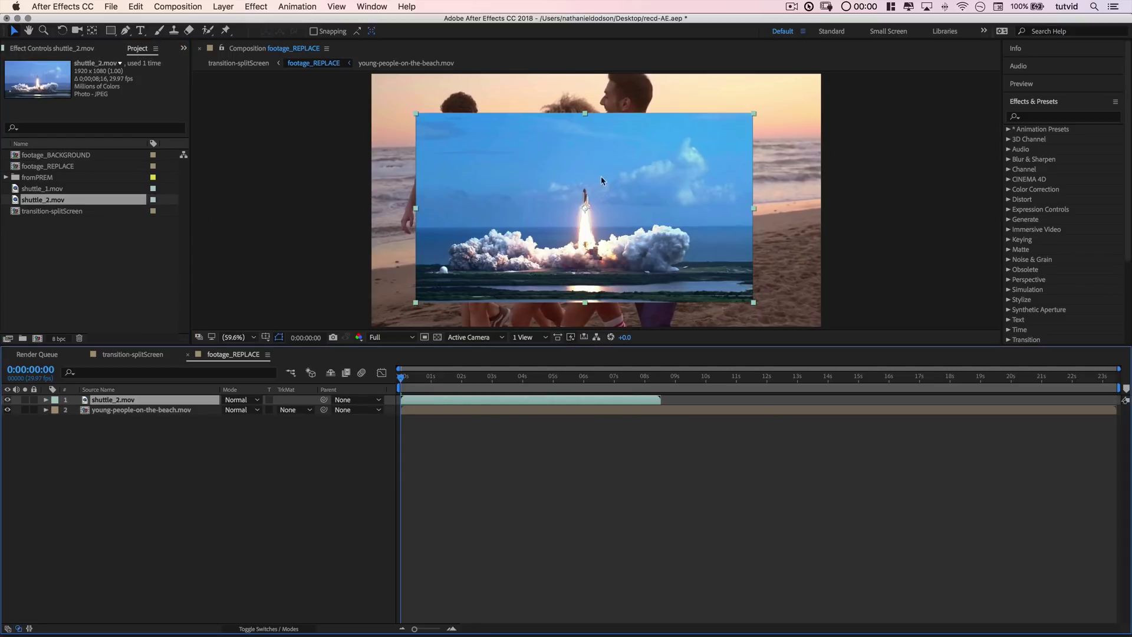
pyautogui.click(223, 6)
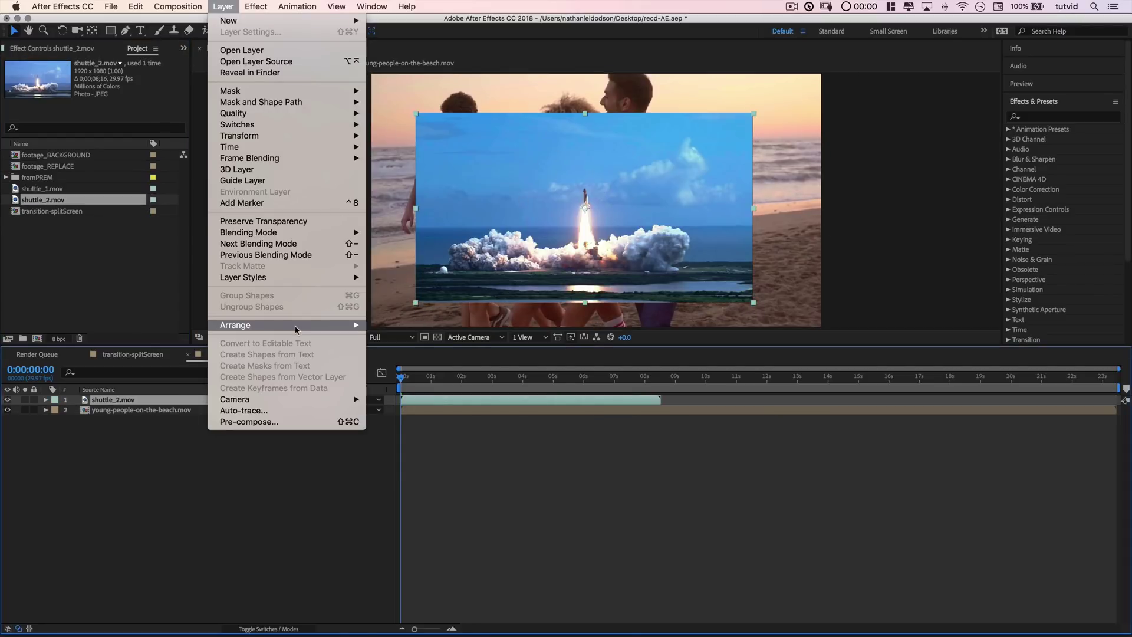
pyautogui.moveTo(274, 136)
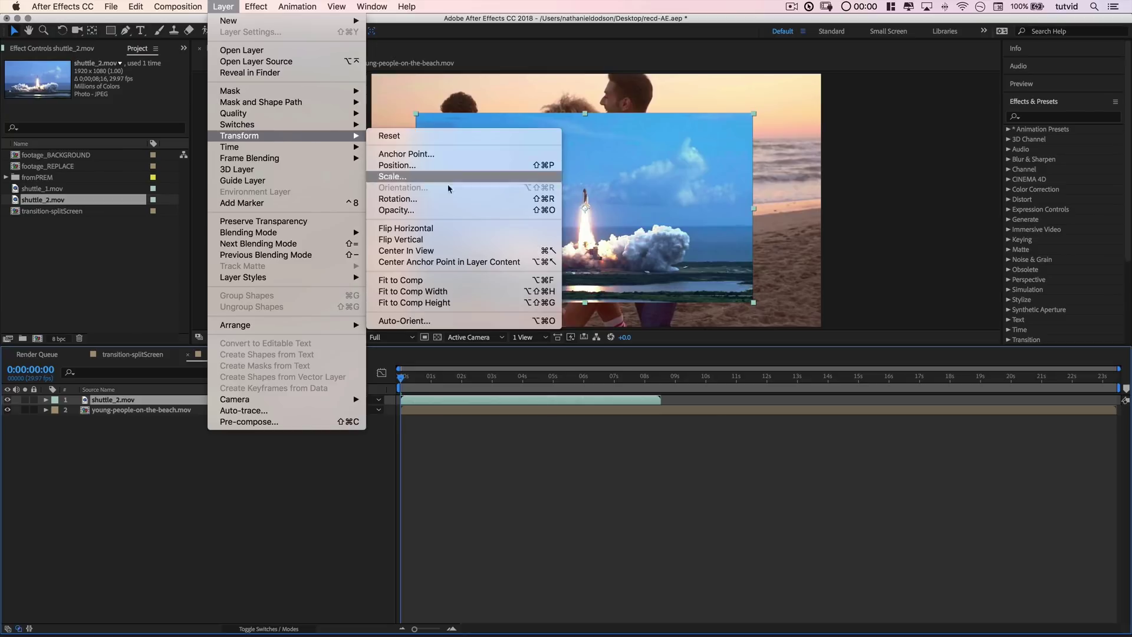
pyautogui.click(417, 282)
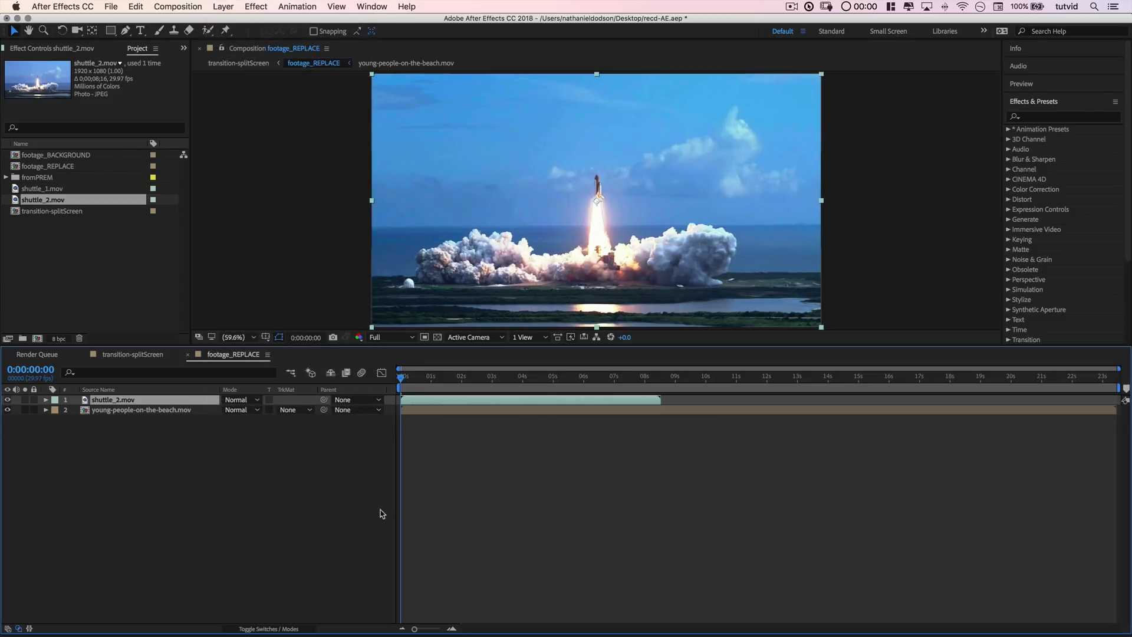
# - Delete the young-people-on-the-beach.mov layer from footage_REPLACE, save the project, and close that composition to return to transition-splitScreen
pyautogui.click(273, 516)
pyautogui.click(118, 411)
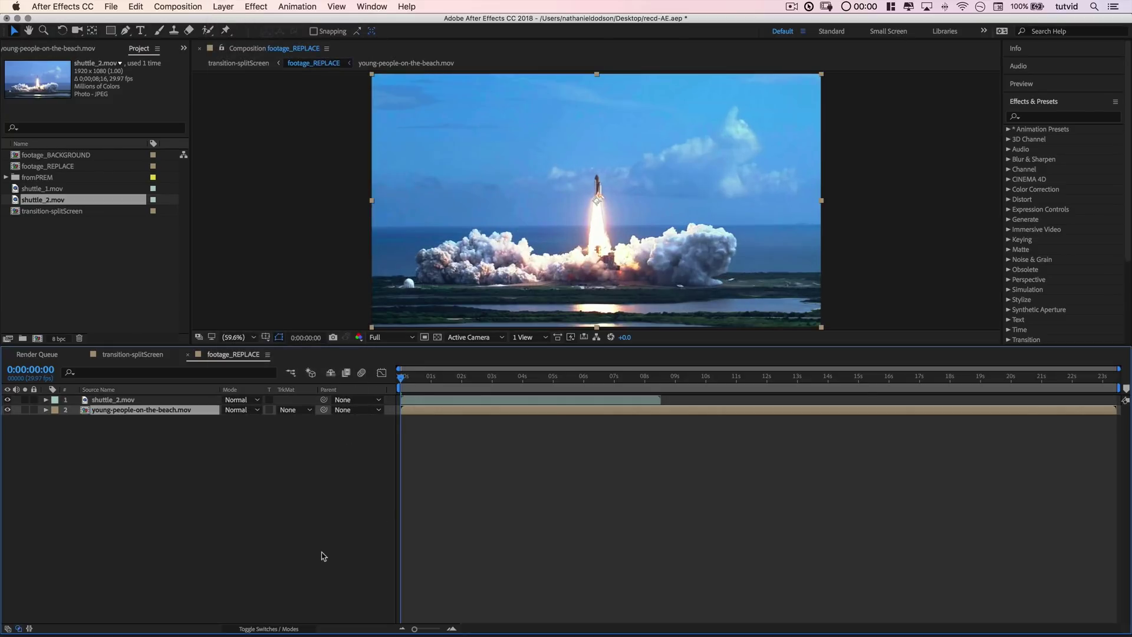
pyautogui.press('Delete')
pyautogui.press('super+s')
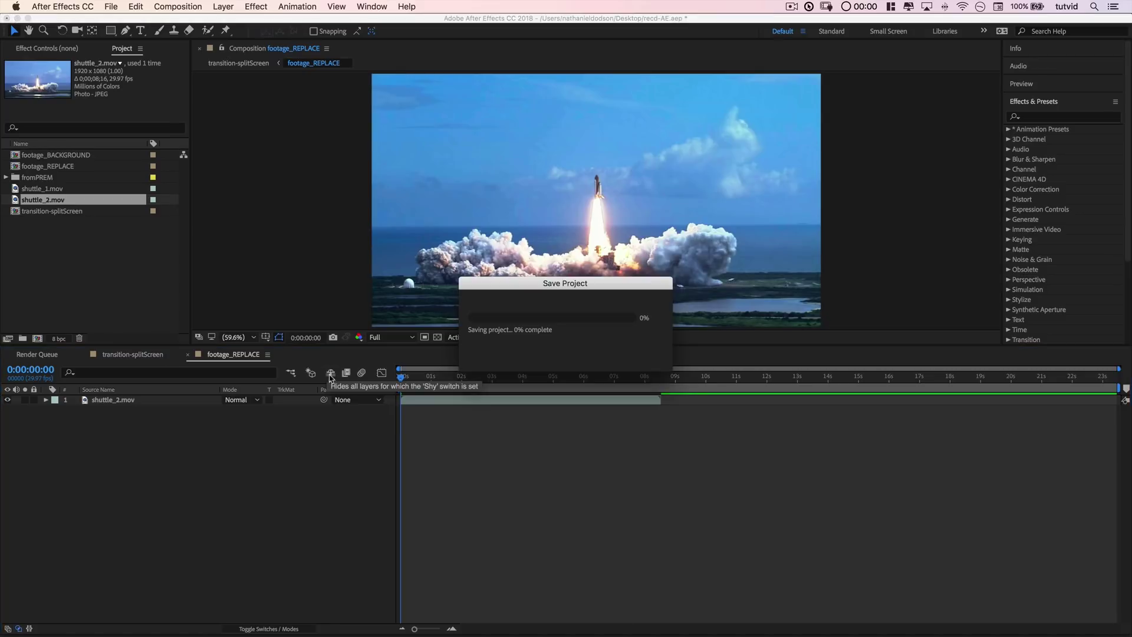
pyautogui.click(187, 354)
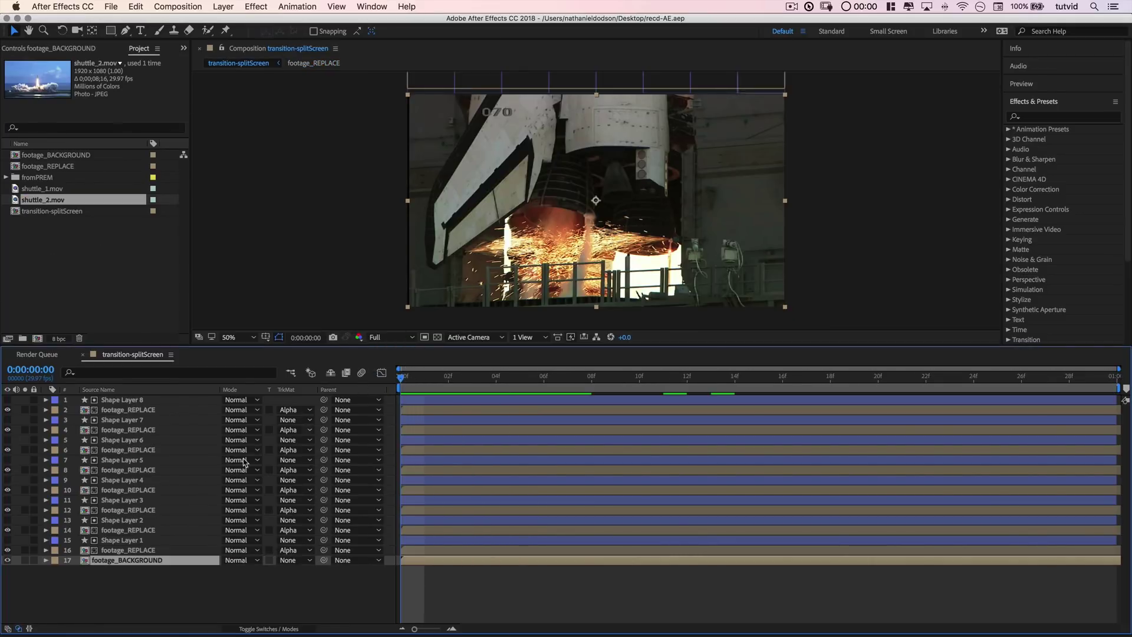
# - Play transition-splitScreen repeatedly from frame 0 to check the split-screen transition between the two shuttle clips
pyautogui.press('space')
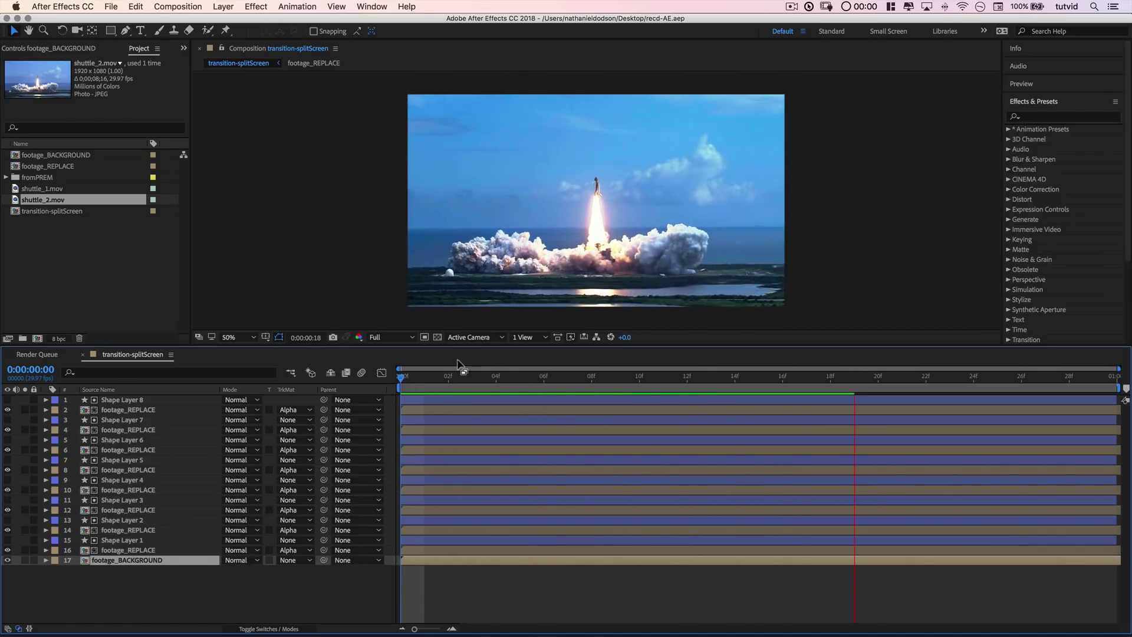
pyautogui.press('space')
pyautogui.press('space')
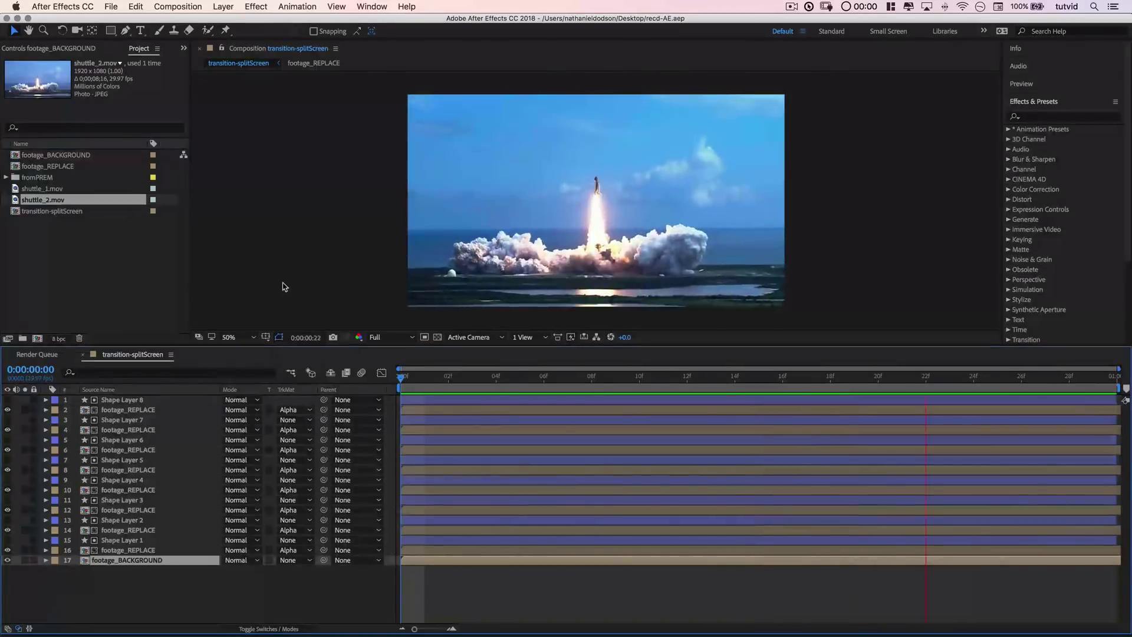
pyautogui.click(446, 384)
pyautogui.moveTo(447, 384); pyautogui.dragTo(336, 380)
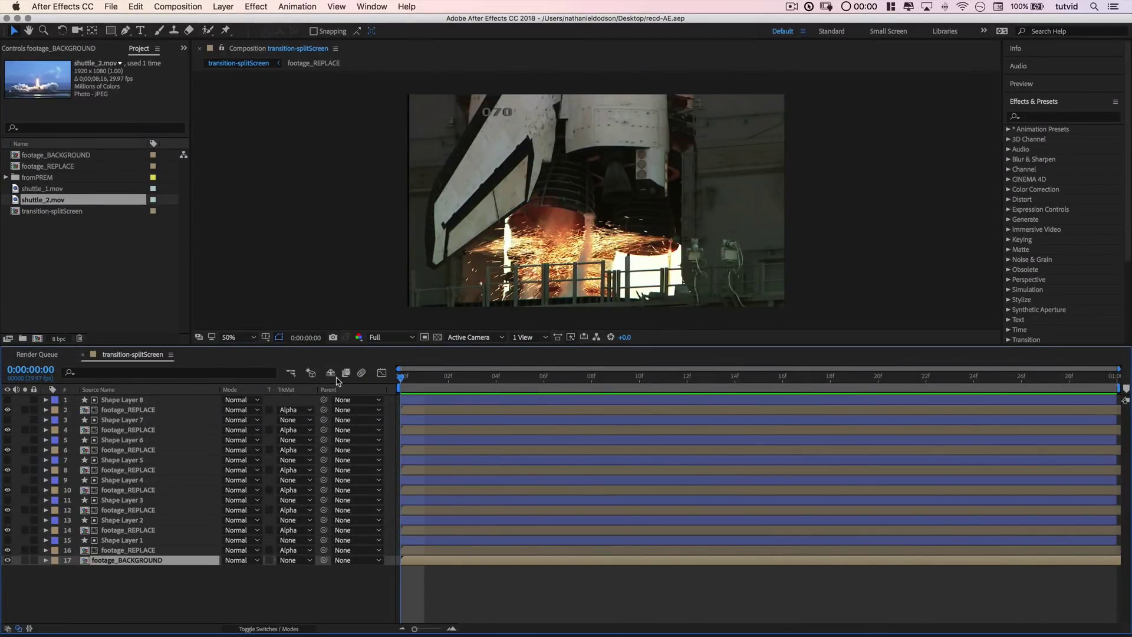
pyautogui.press('space')
pyautogui.press('space')
pyautogui.press('space')
pyautogui.press('space')
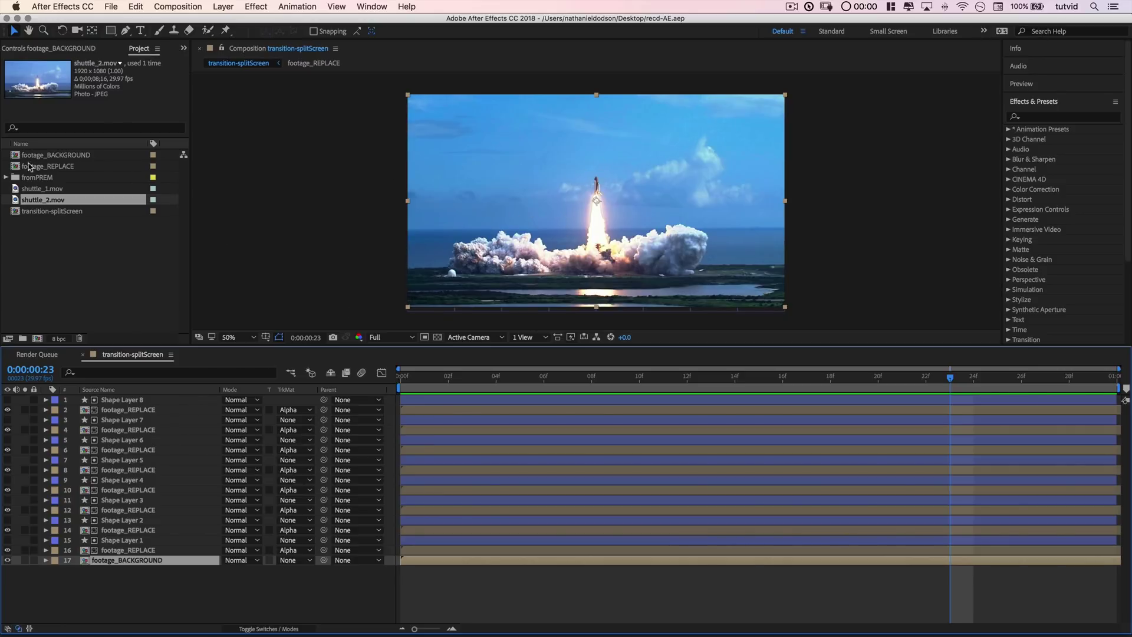
pyautogui.click(47, 167)
pyautogui.click(57, 156)
pyautogui.click(67, 167)
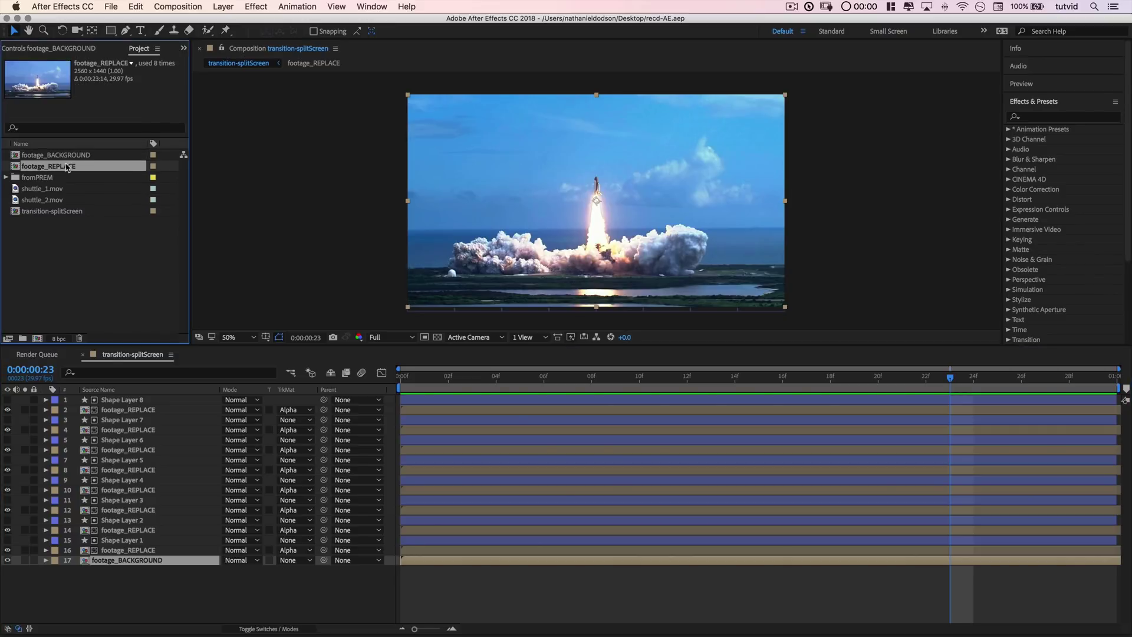